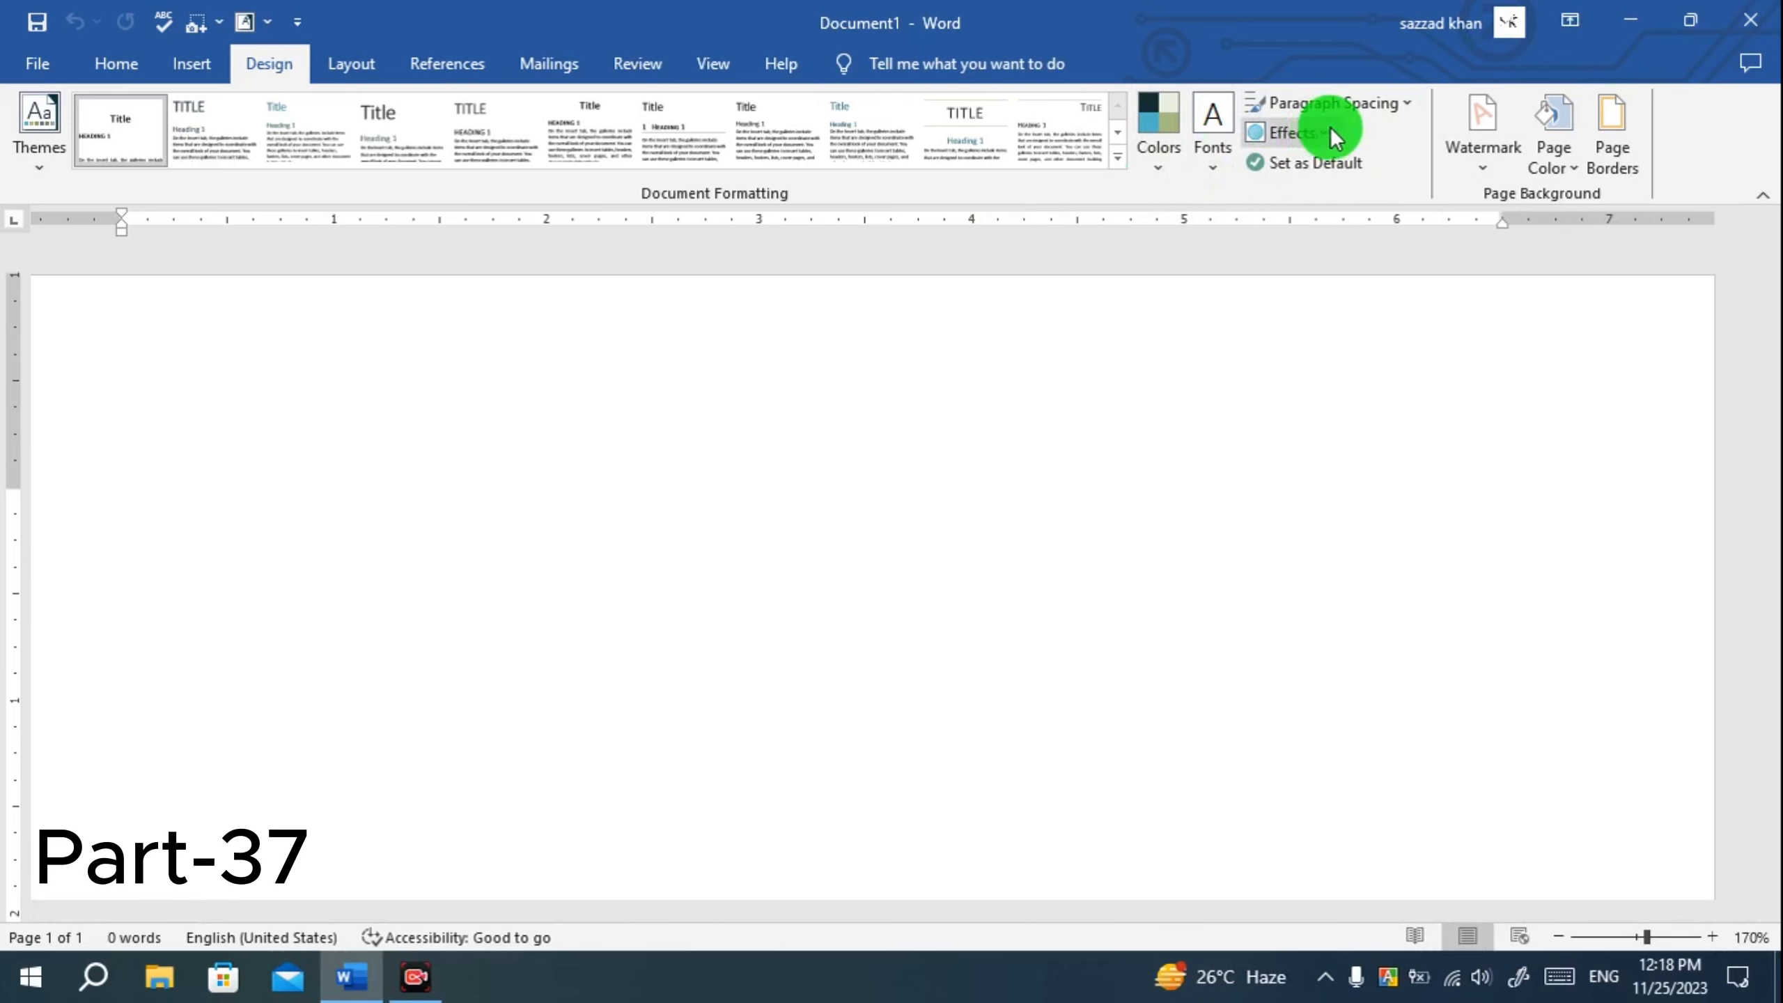
Minimise the Word window to the desktop and restore it, twice.
{"action": "left_click", "coordinate": [1633, 36]}
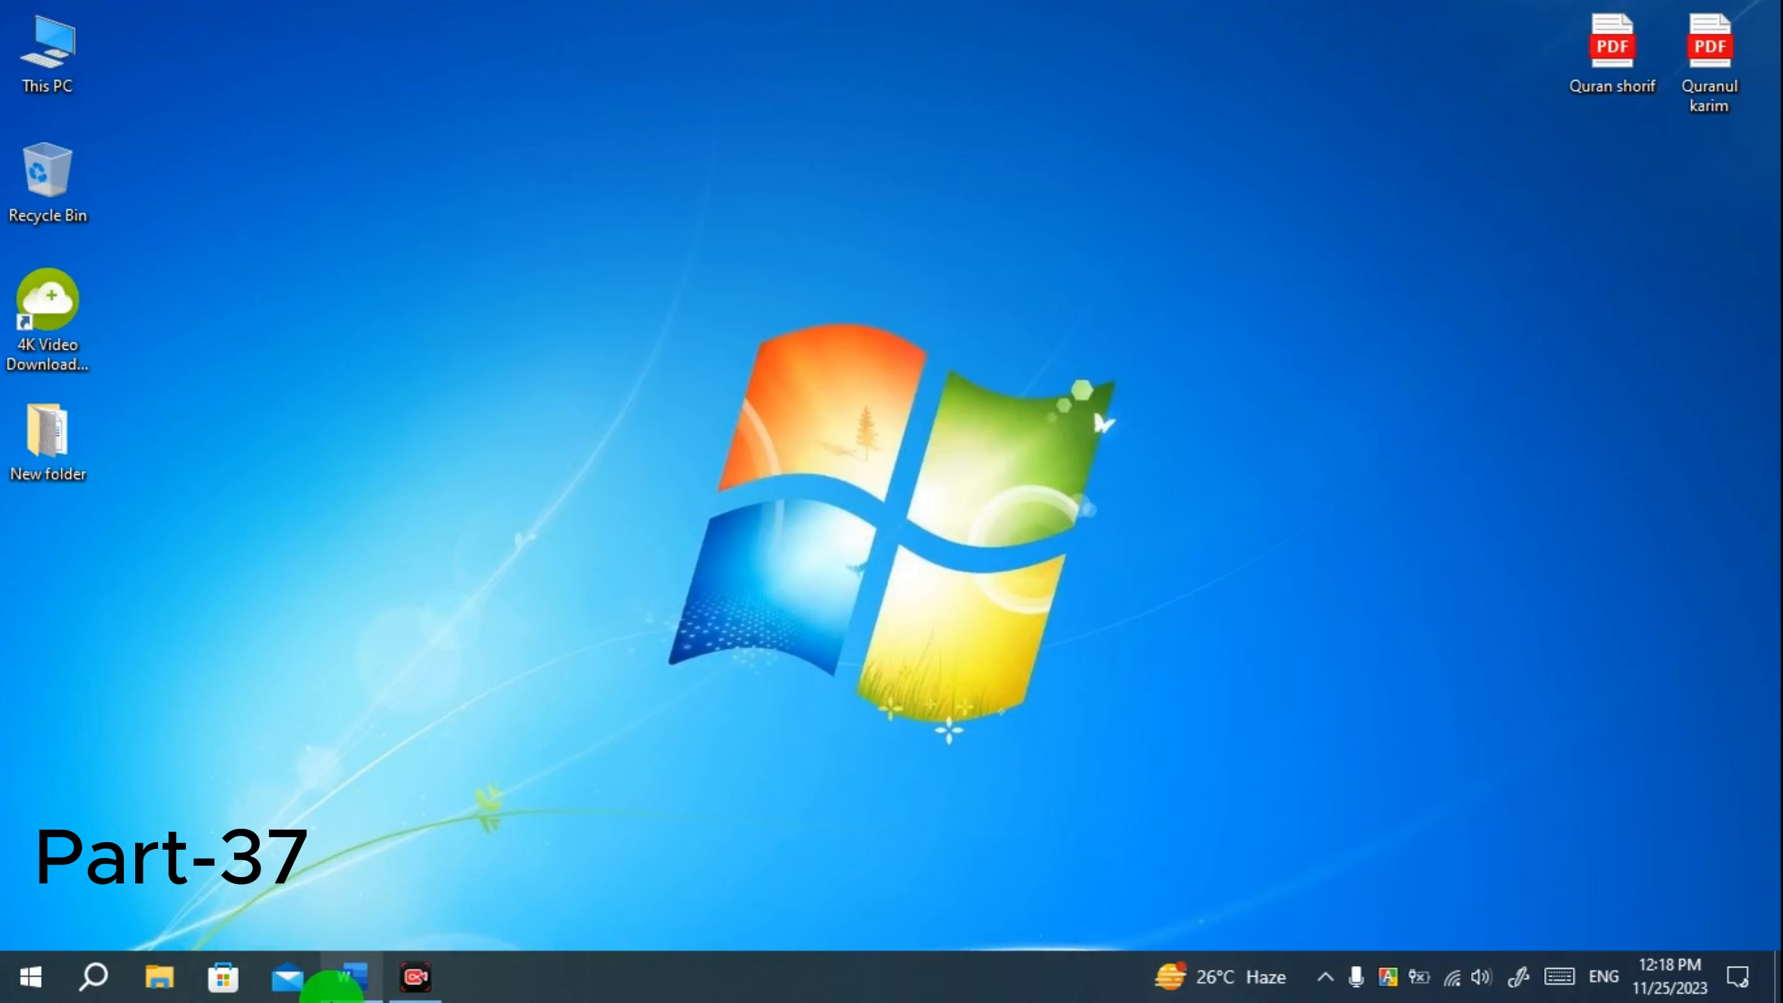
{"action": "left_click", "coordinate": [351, 976]}
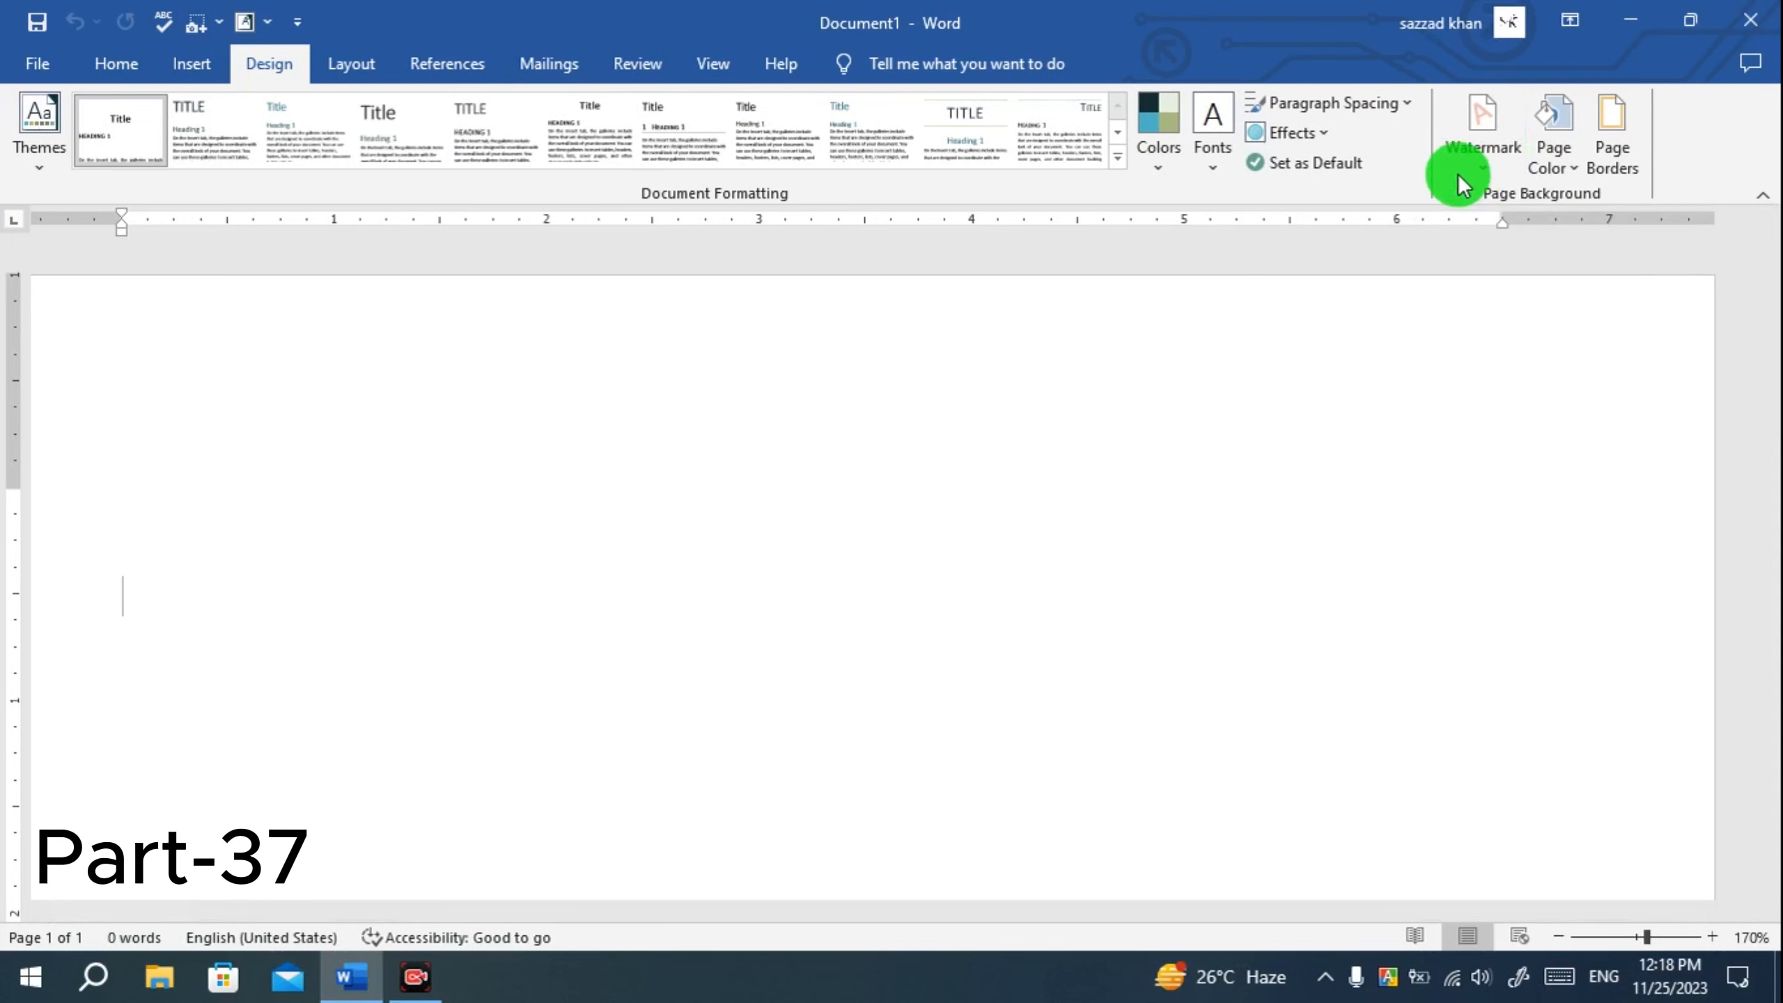
{"action": "left_click", "coordinate": [1629, 20]}
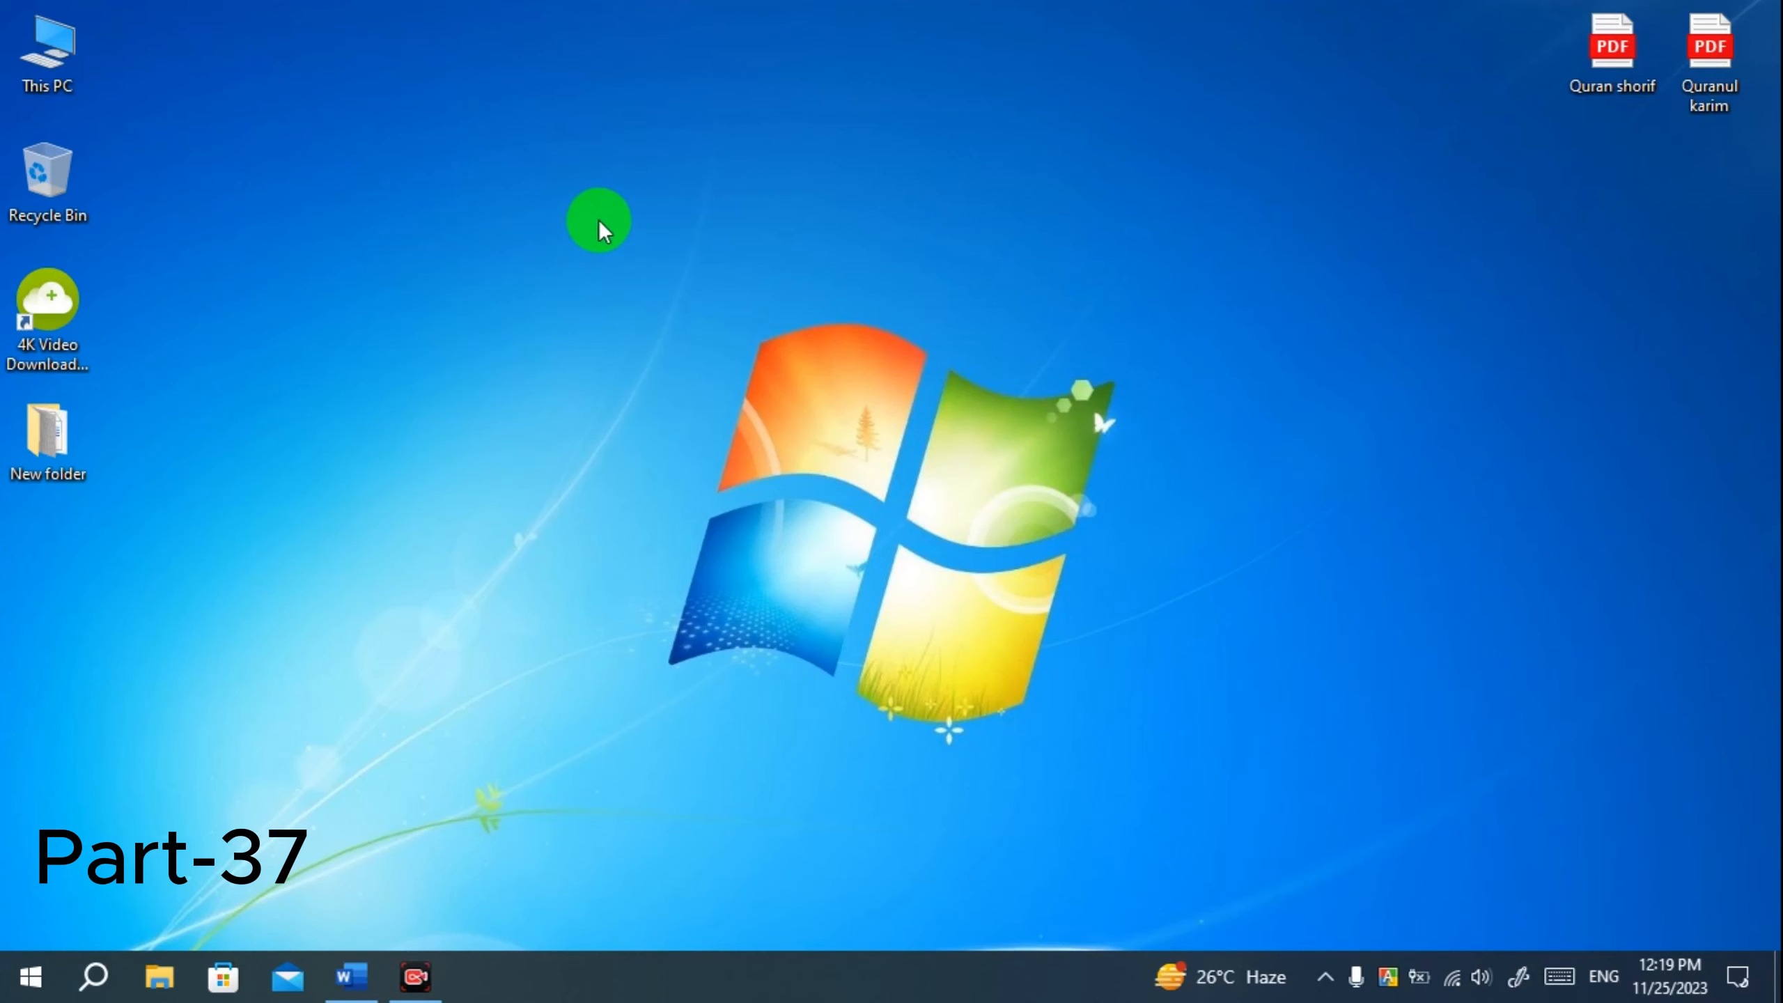
{"action": "left_click", "coordinate": [354, 972]}
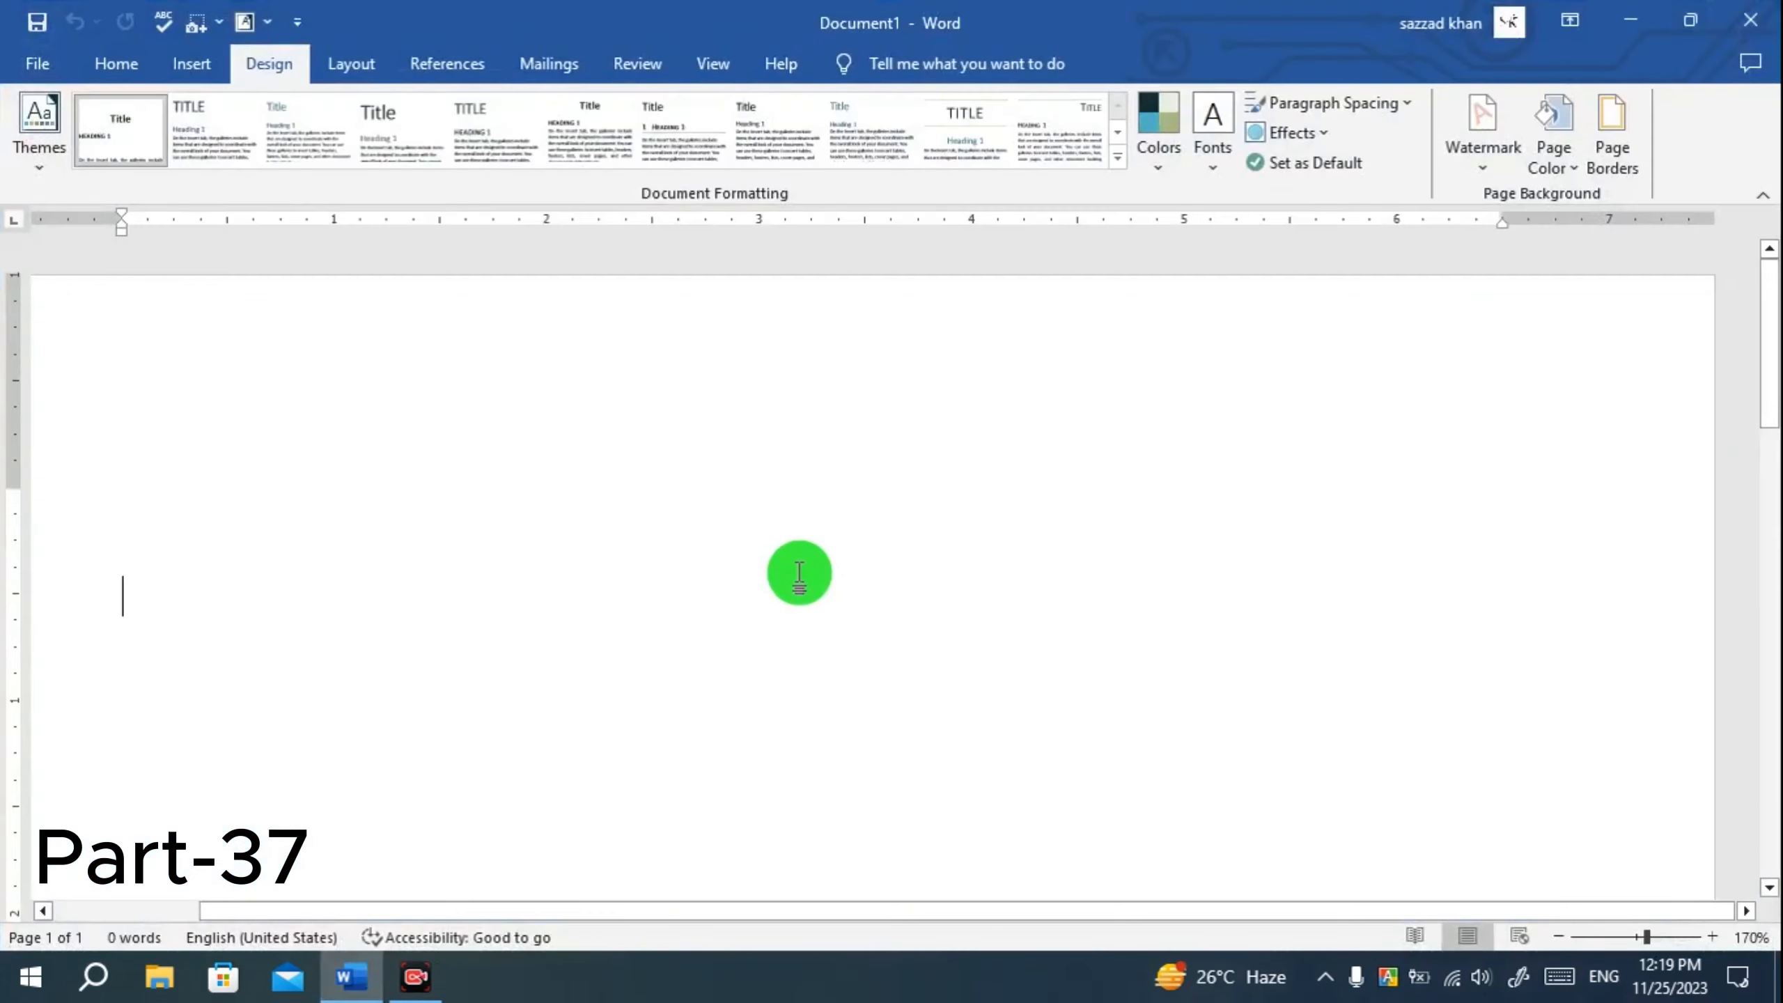
Zoom the page out to 100% and open the Watermark gallery.
{"action": "left_click", "coordinate": [1557, 938]}
{"action": "left_click", "coordinate": [1558, 939]}
{"action": "left_click", "coordinate": [1558, 939]}
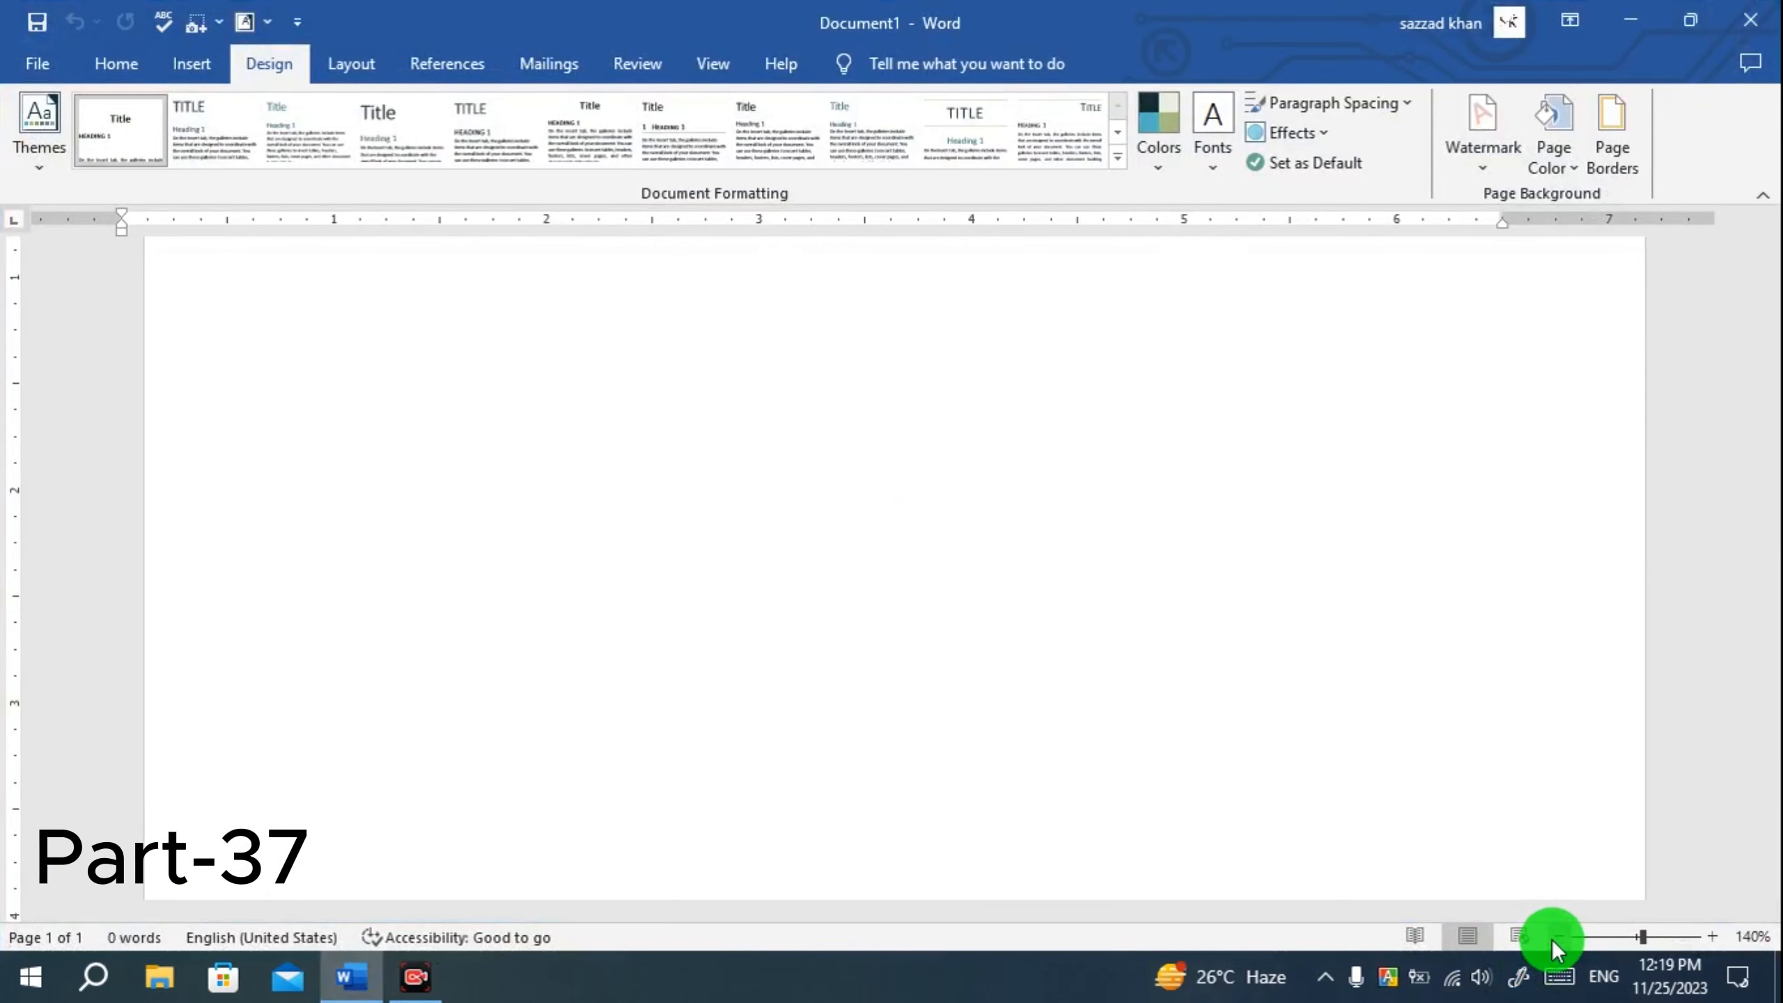
{"action": "left_click", "coordinate": [1558, 939]}
{"action": "left_click", "coordinate": [1558, 938]}
{"action": "left_click", "coordinate": [1558, 938]}
{"action": "left_click", "coordinate": [1558, 939]}
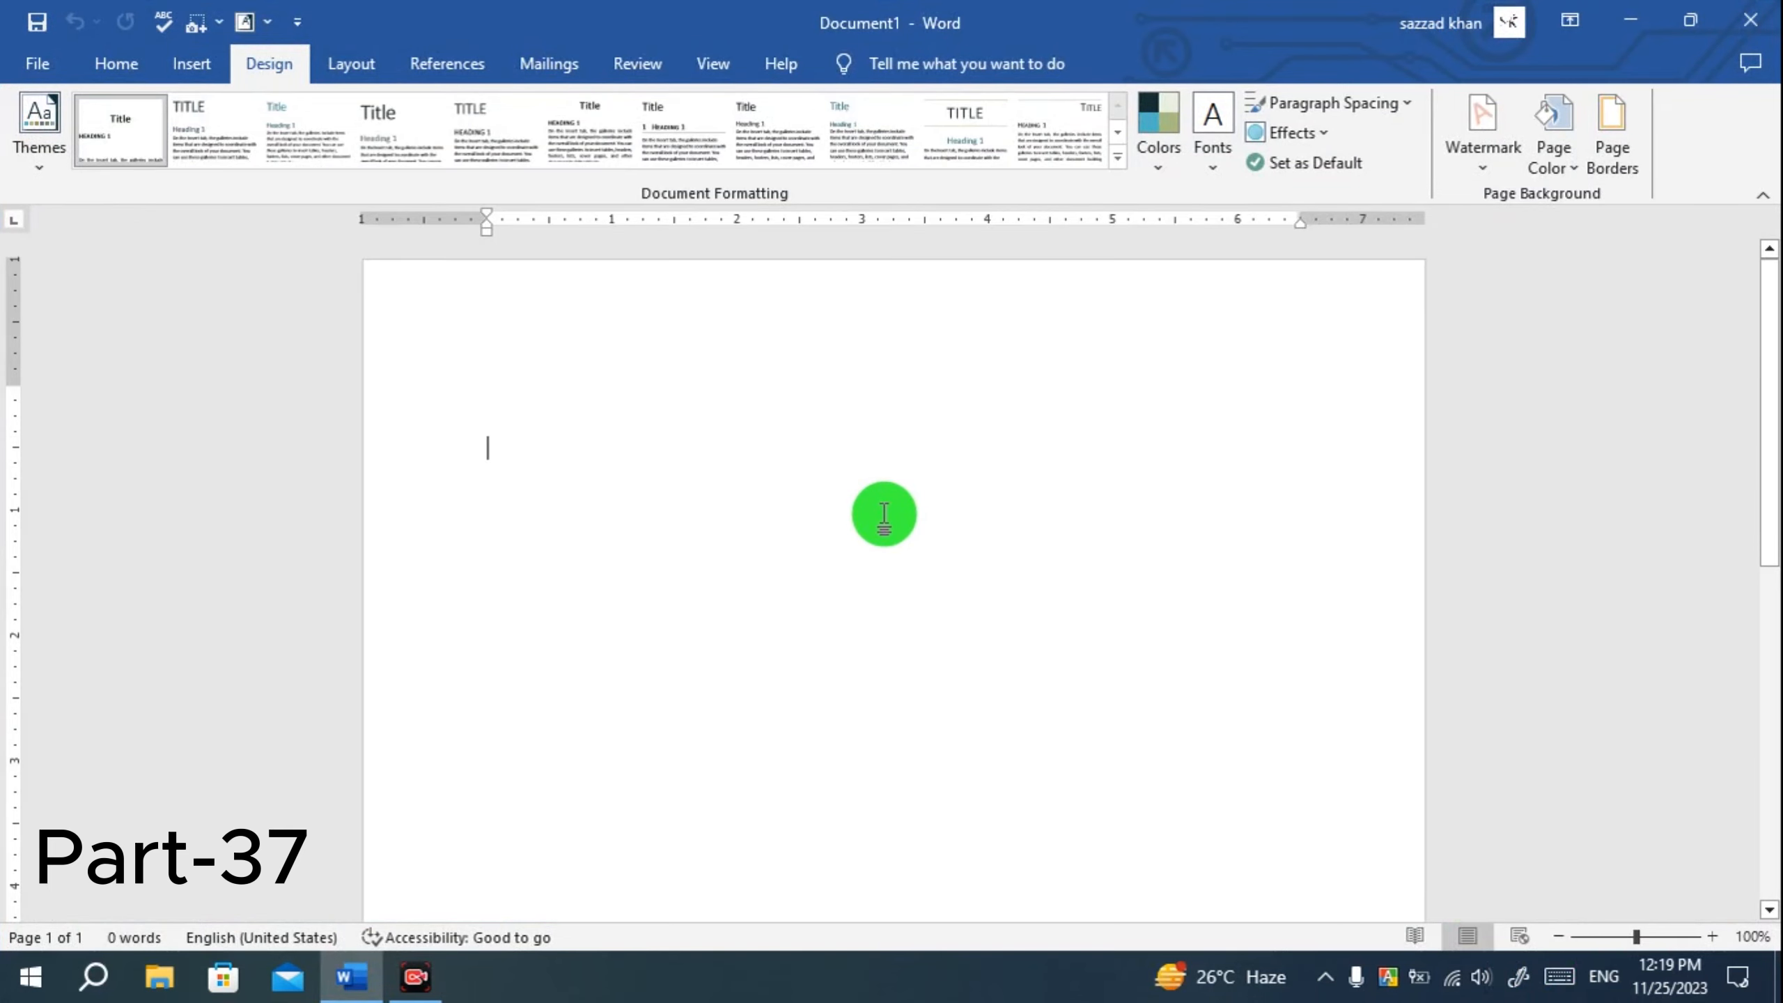
{"action": "scroll", "coordinate": [884, 514], "scroll_direction": "down", "scroll_amount": 10}
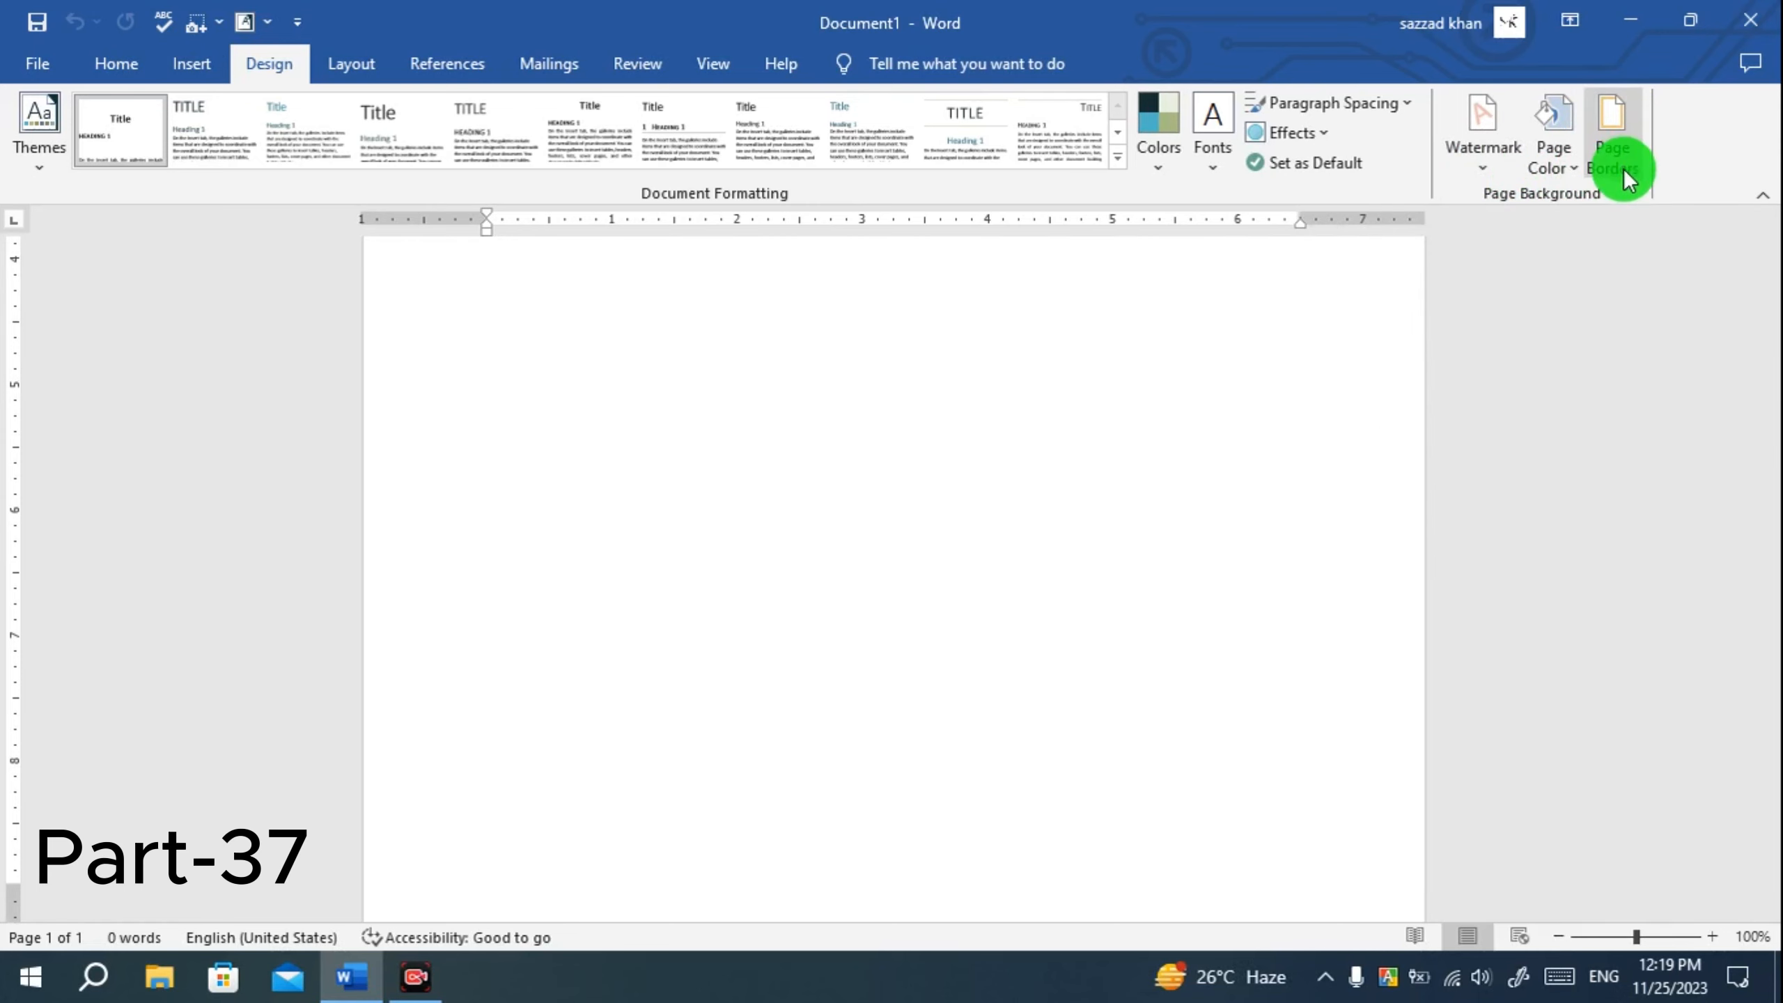
{"action": "left_click", "coordinate": [1484, 170]}
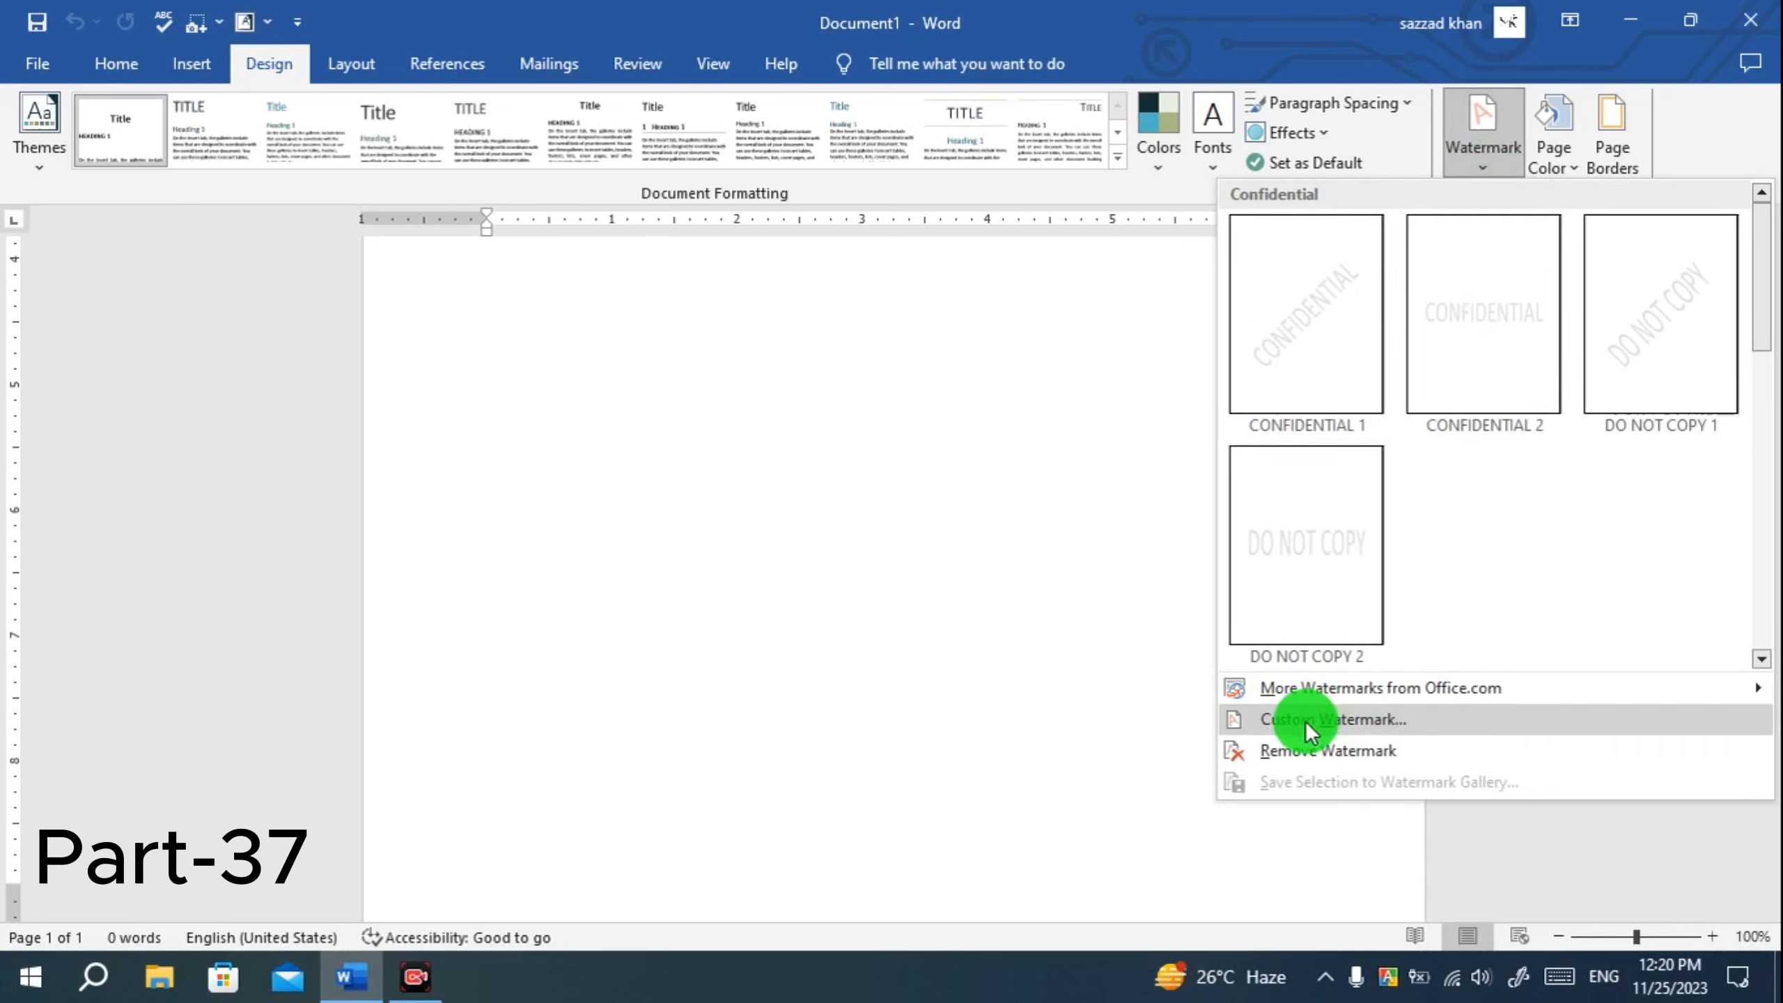
{"action": "mouse_move", "coordinate": [1468, 697]}
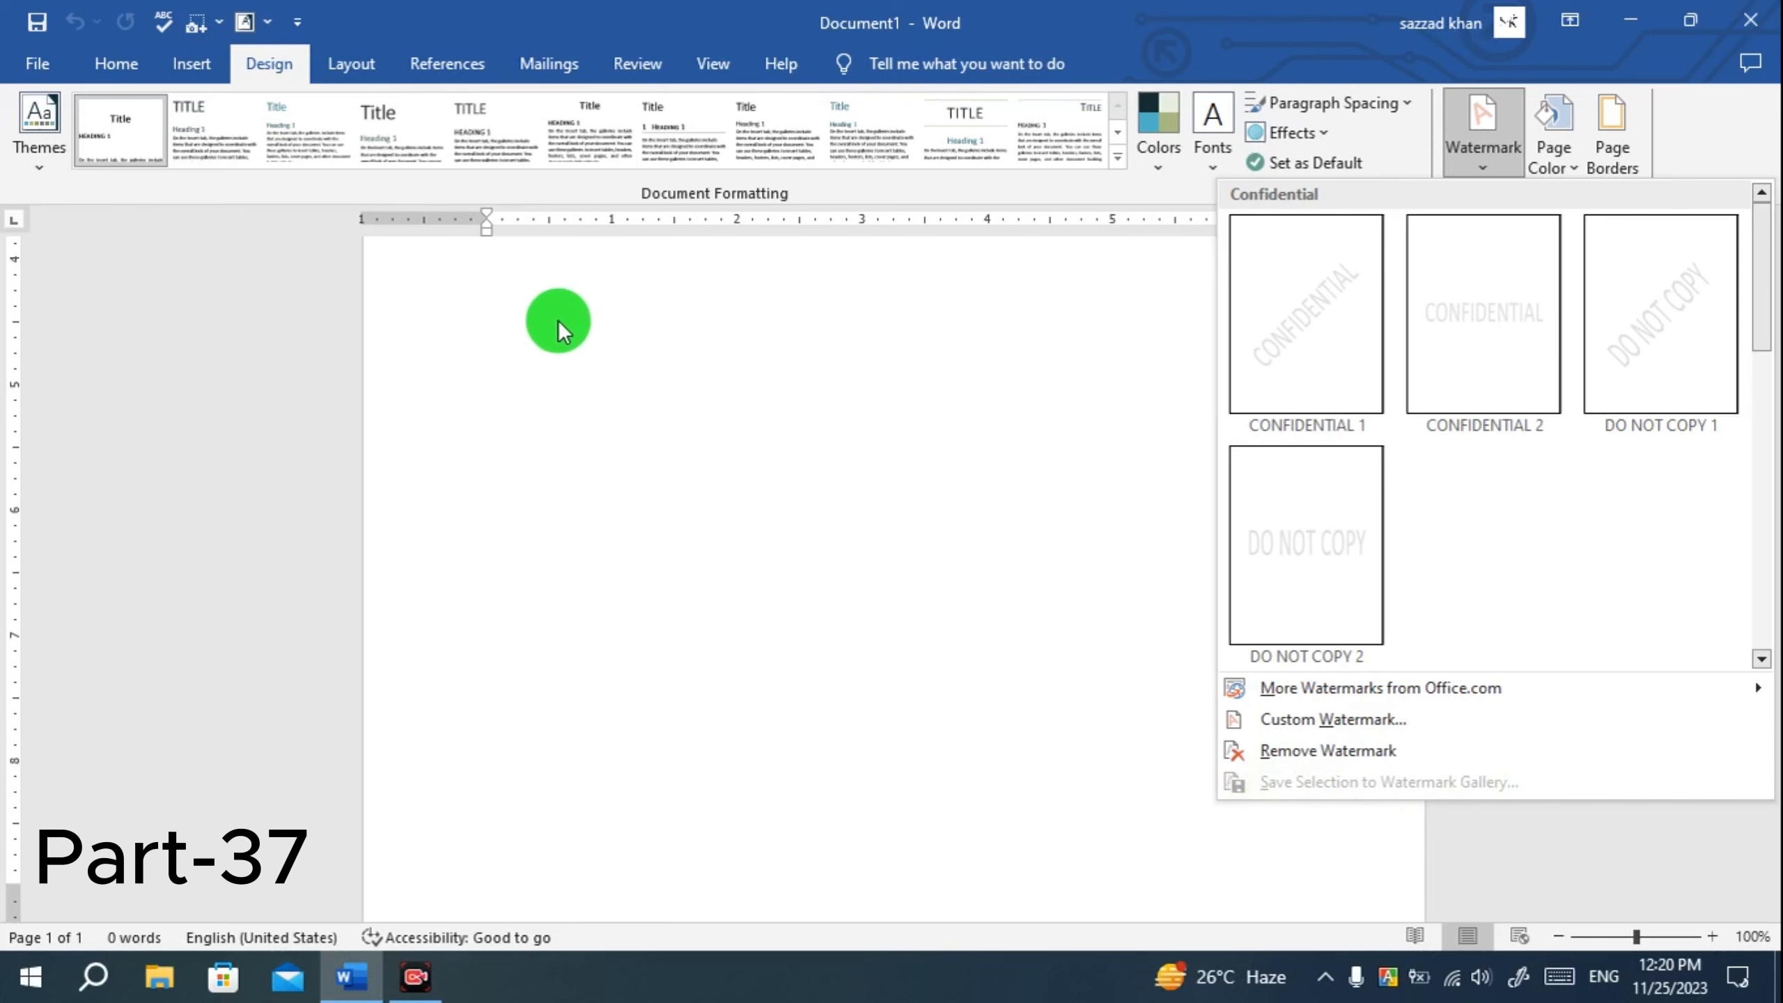
{"action": "left_click", "coordinate": [196, 79]}
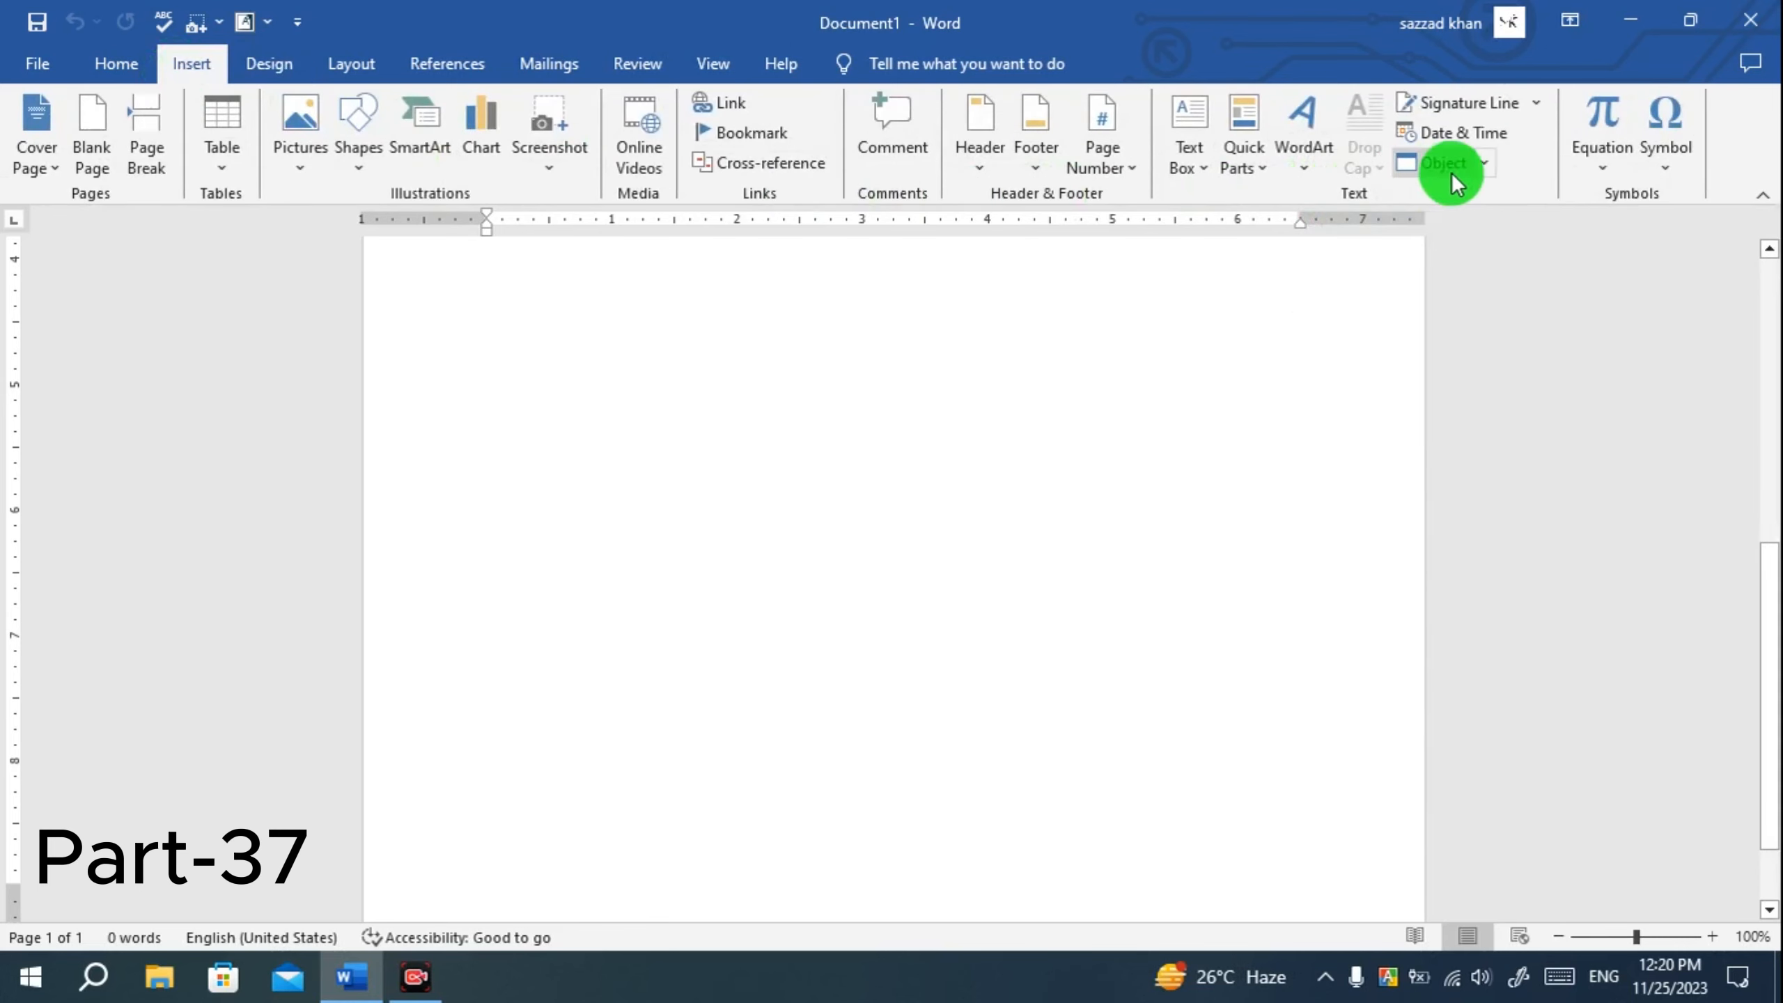
{"action": "left_click", "coordinate": [1484, 163]}
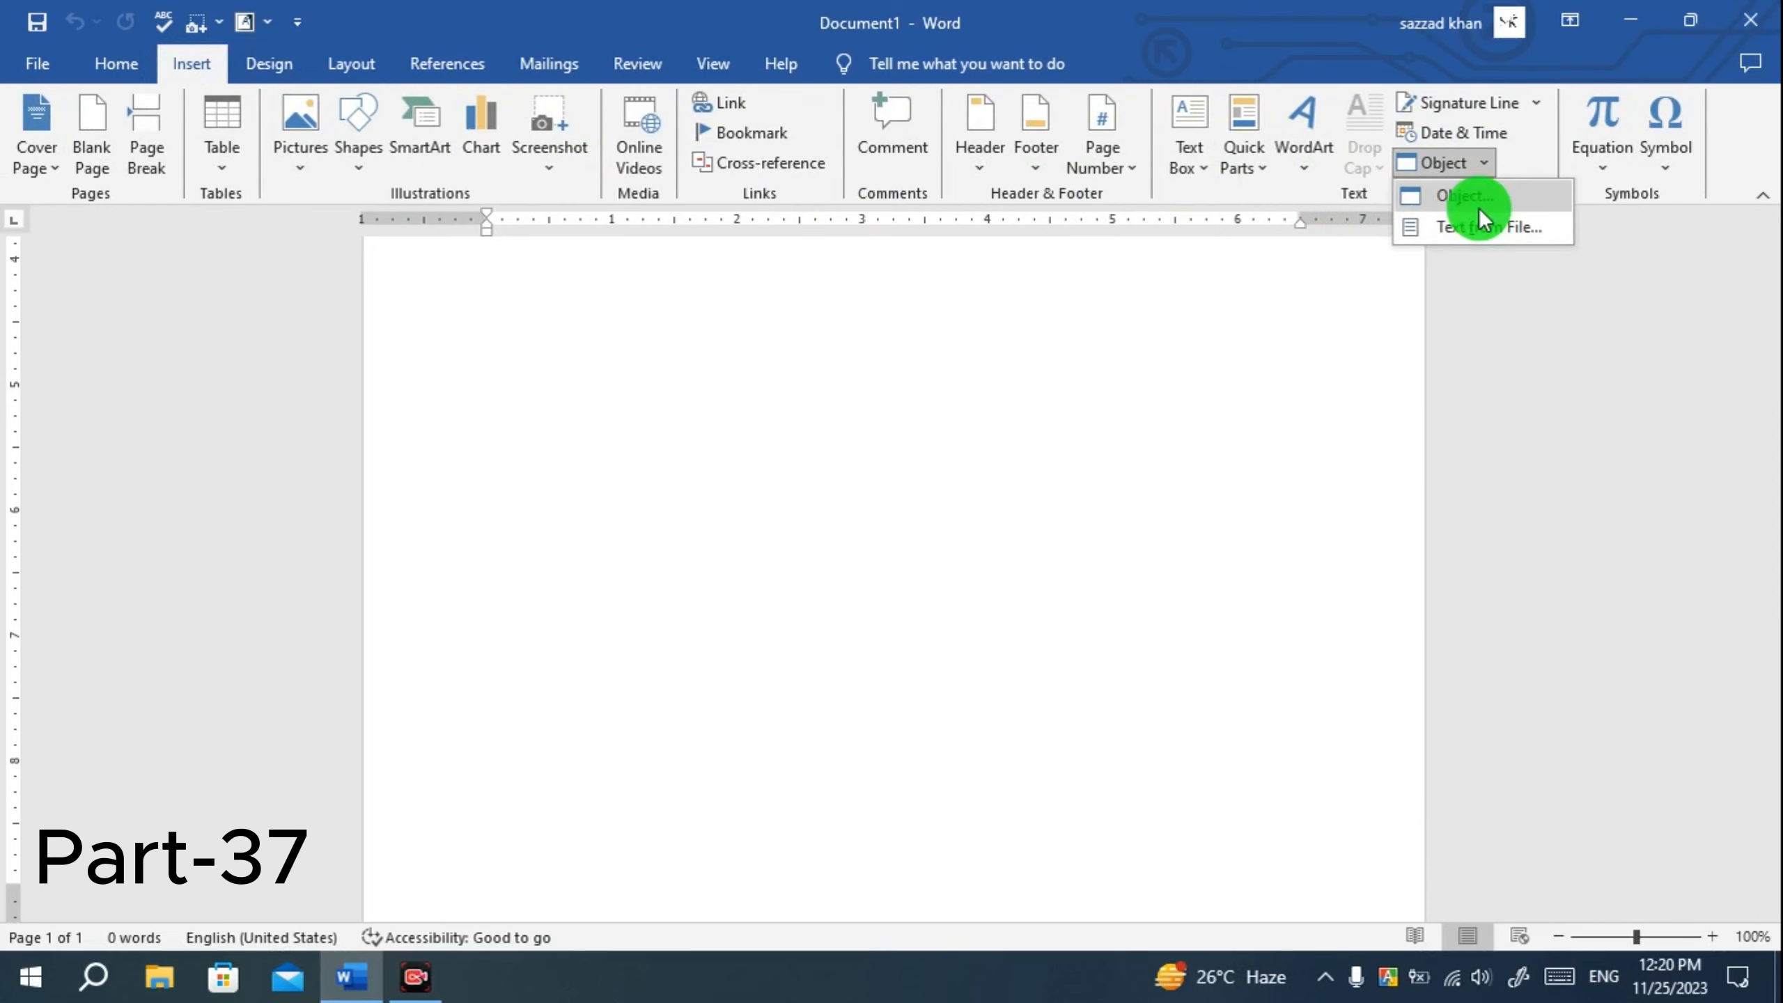
{"action": "left_click", "coordinate": [1481, 181]}
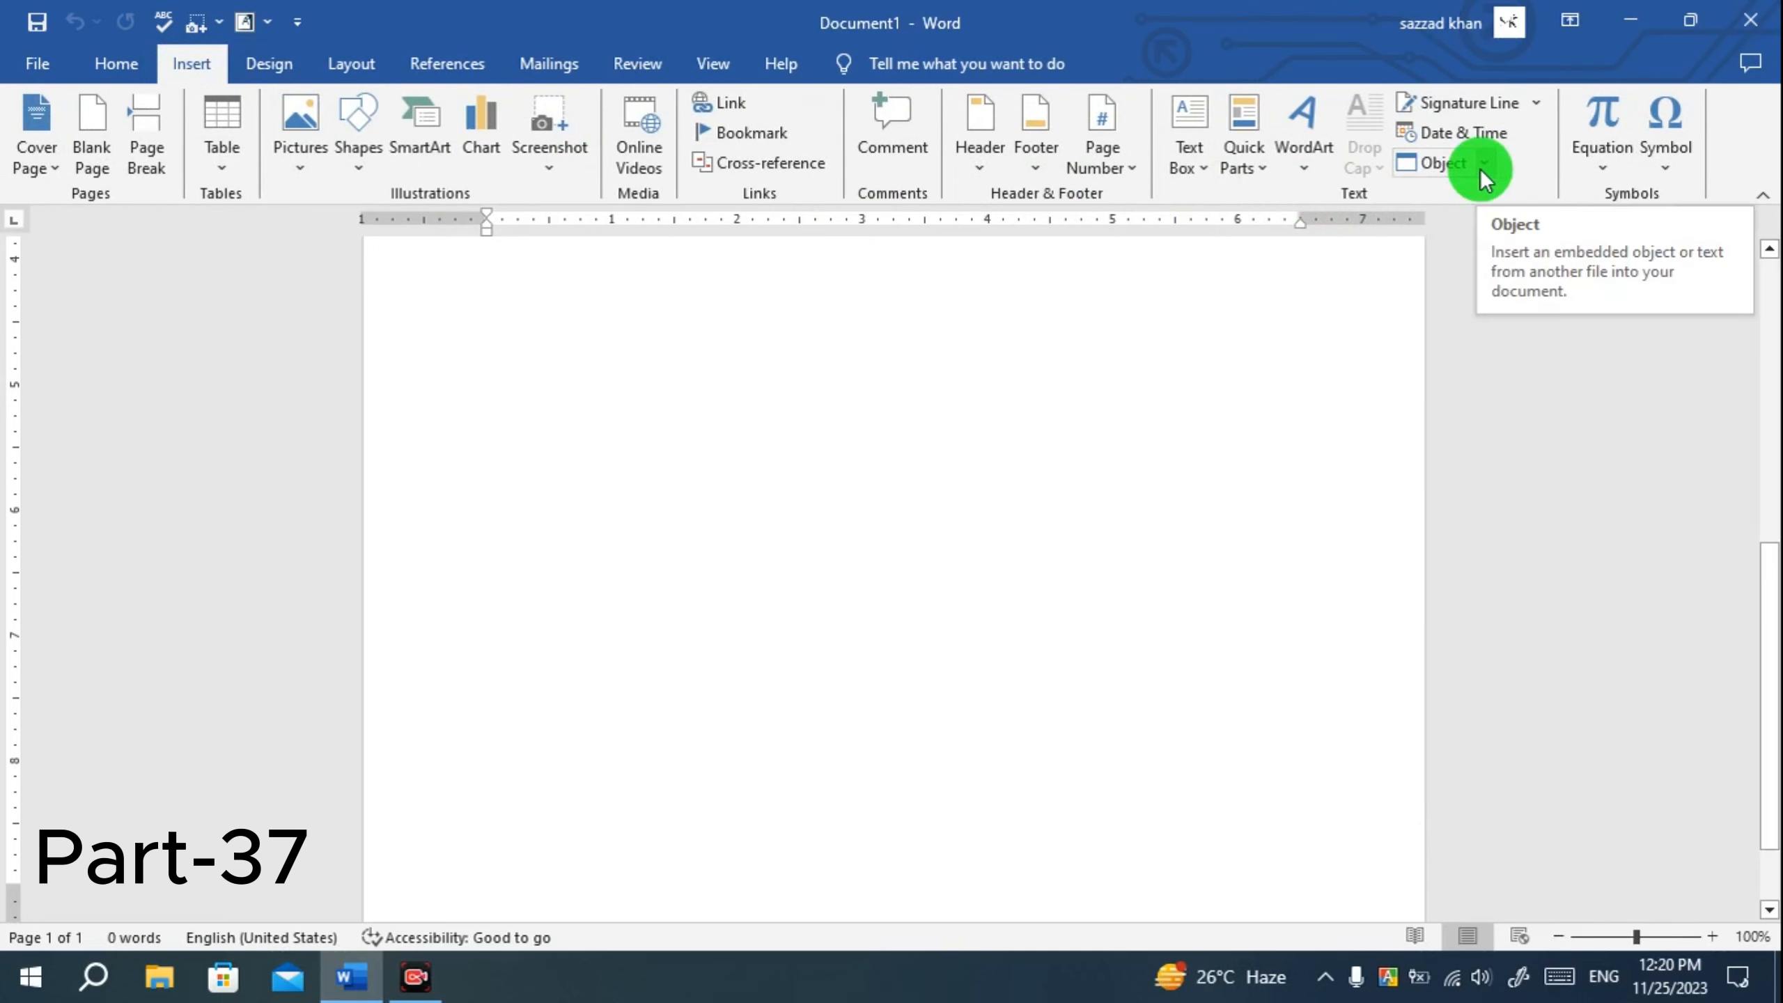
{"action": "left_click", "coordinate": [270, 50]}
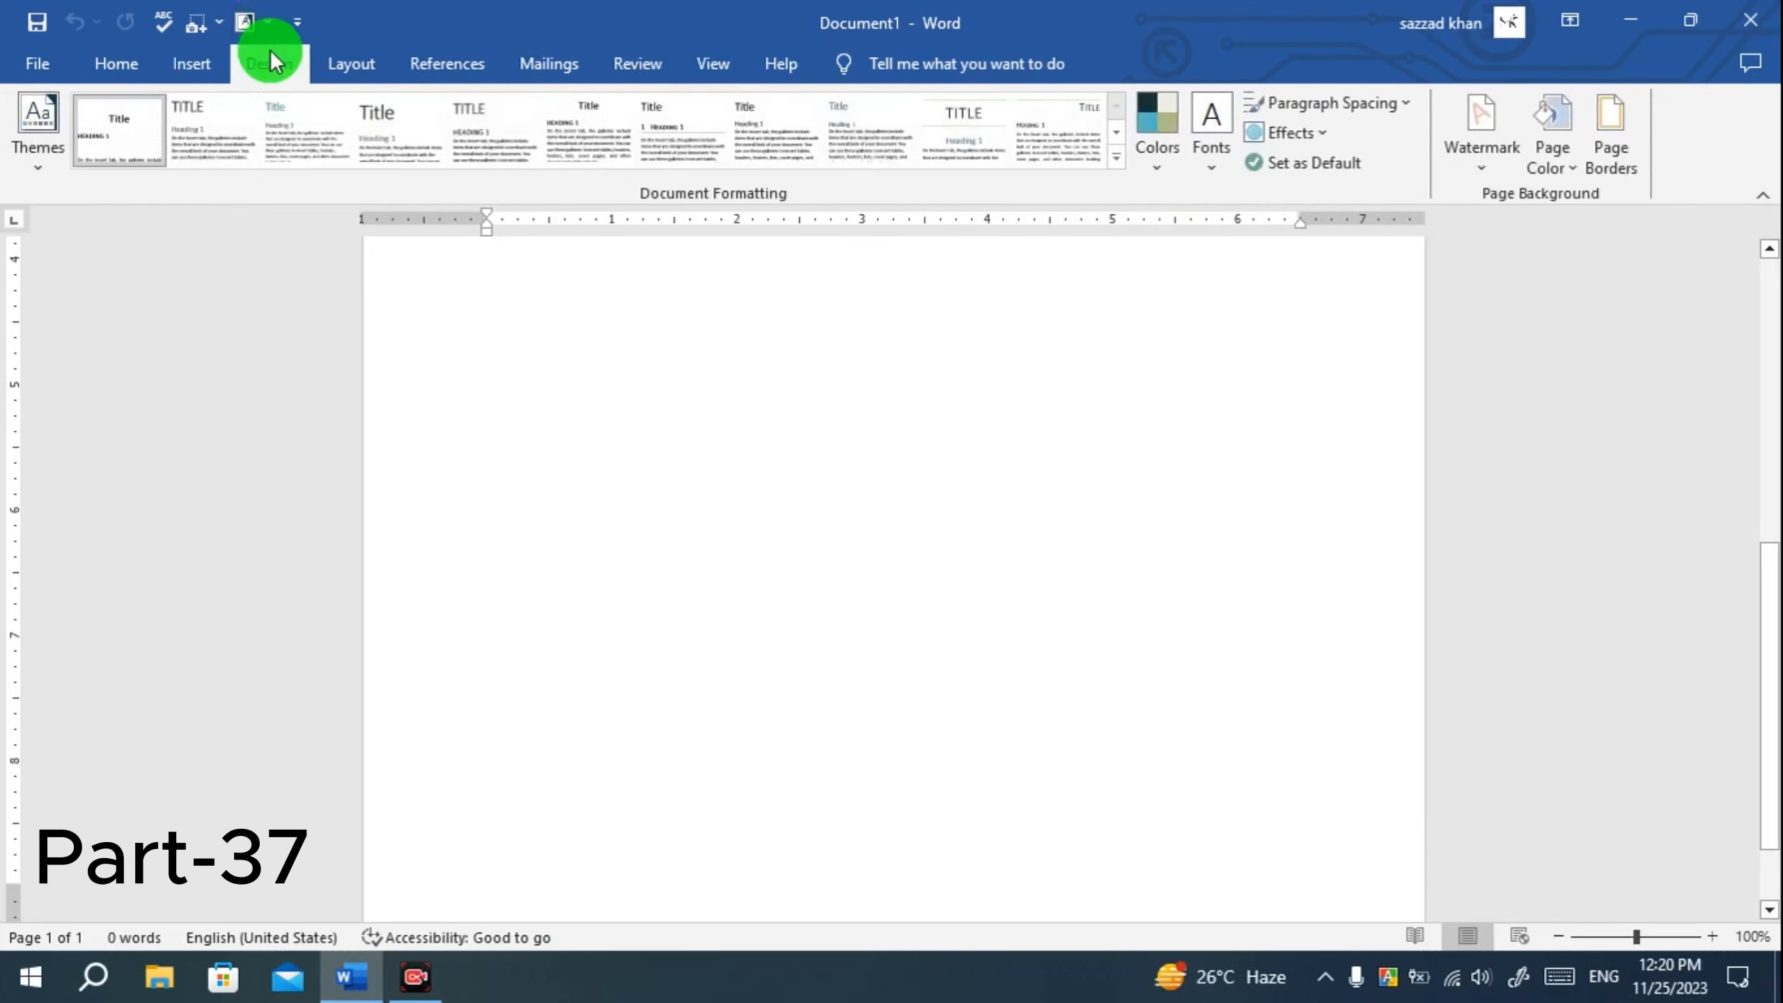
{"action": "left_click", "coordinate": [1482, 172]}
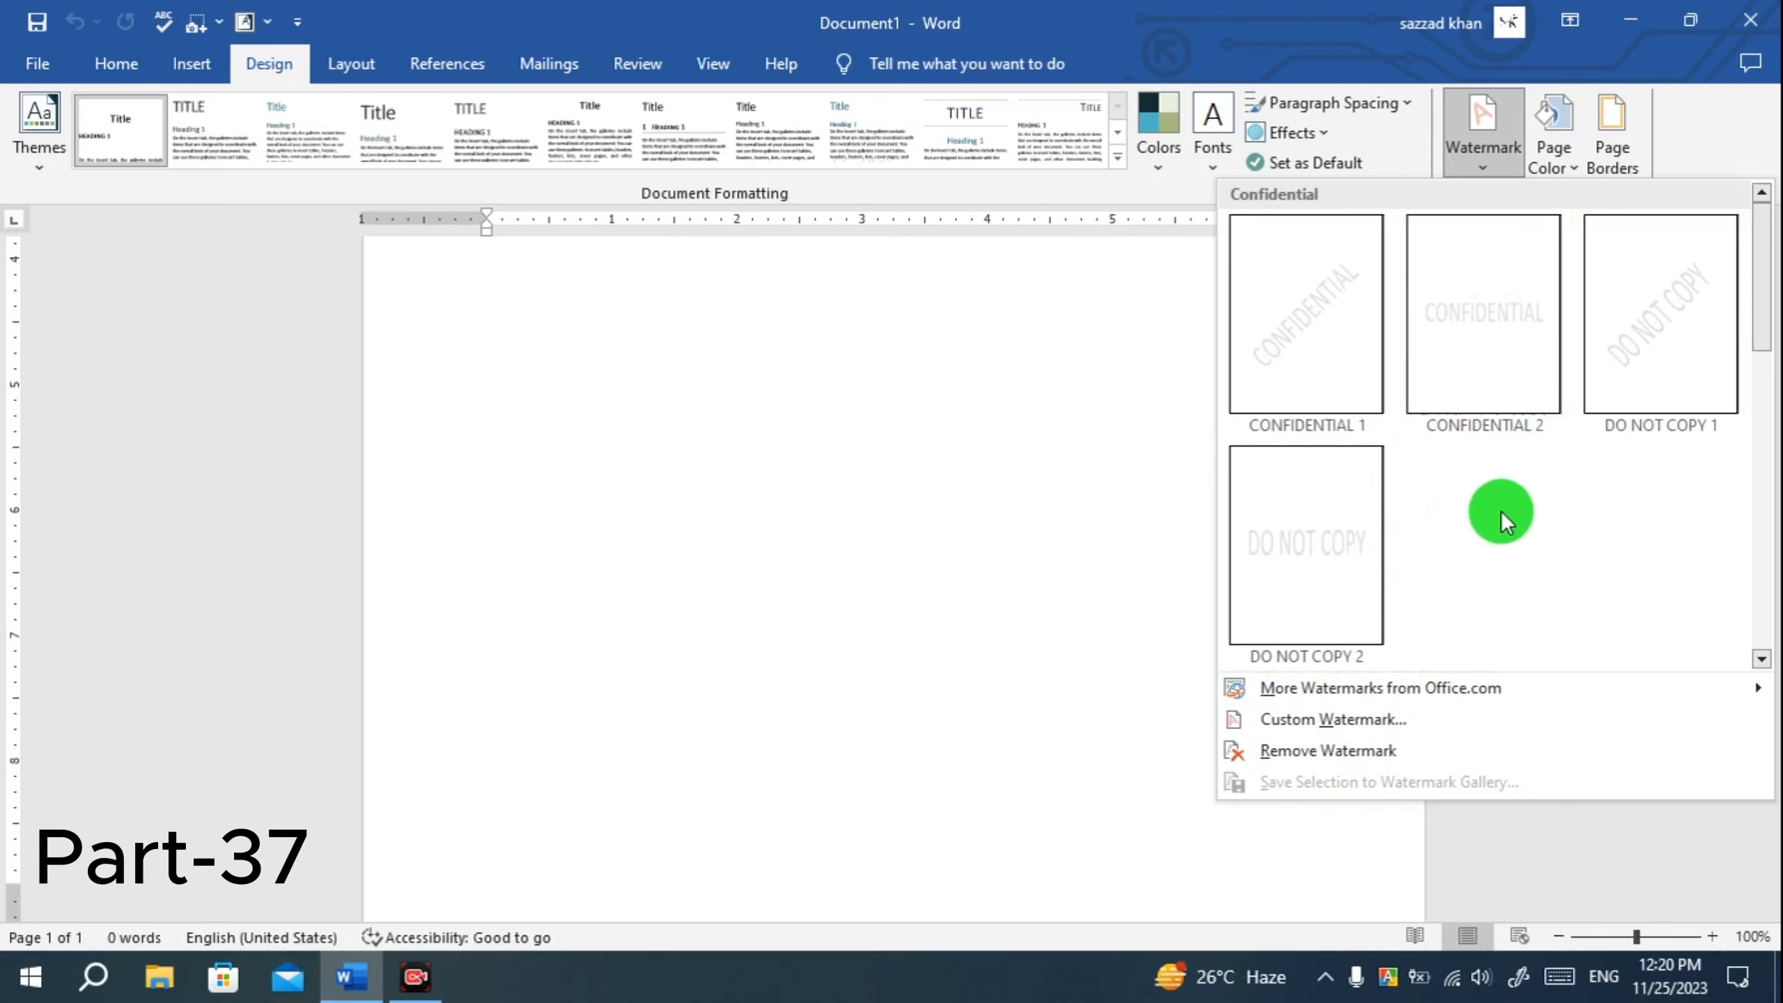
Apply the diagonal CONFIDENTIAL 1 watermark to the page.
{"action": "left_click", "coordinate": [1341, 374]}
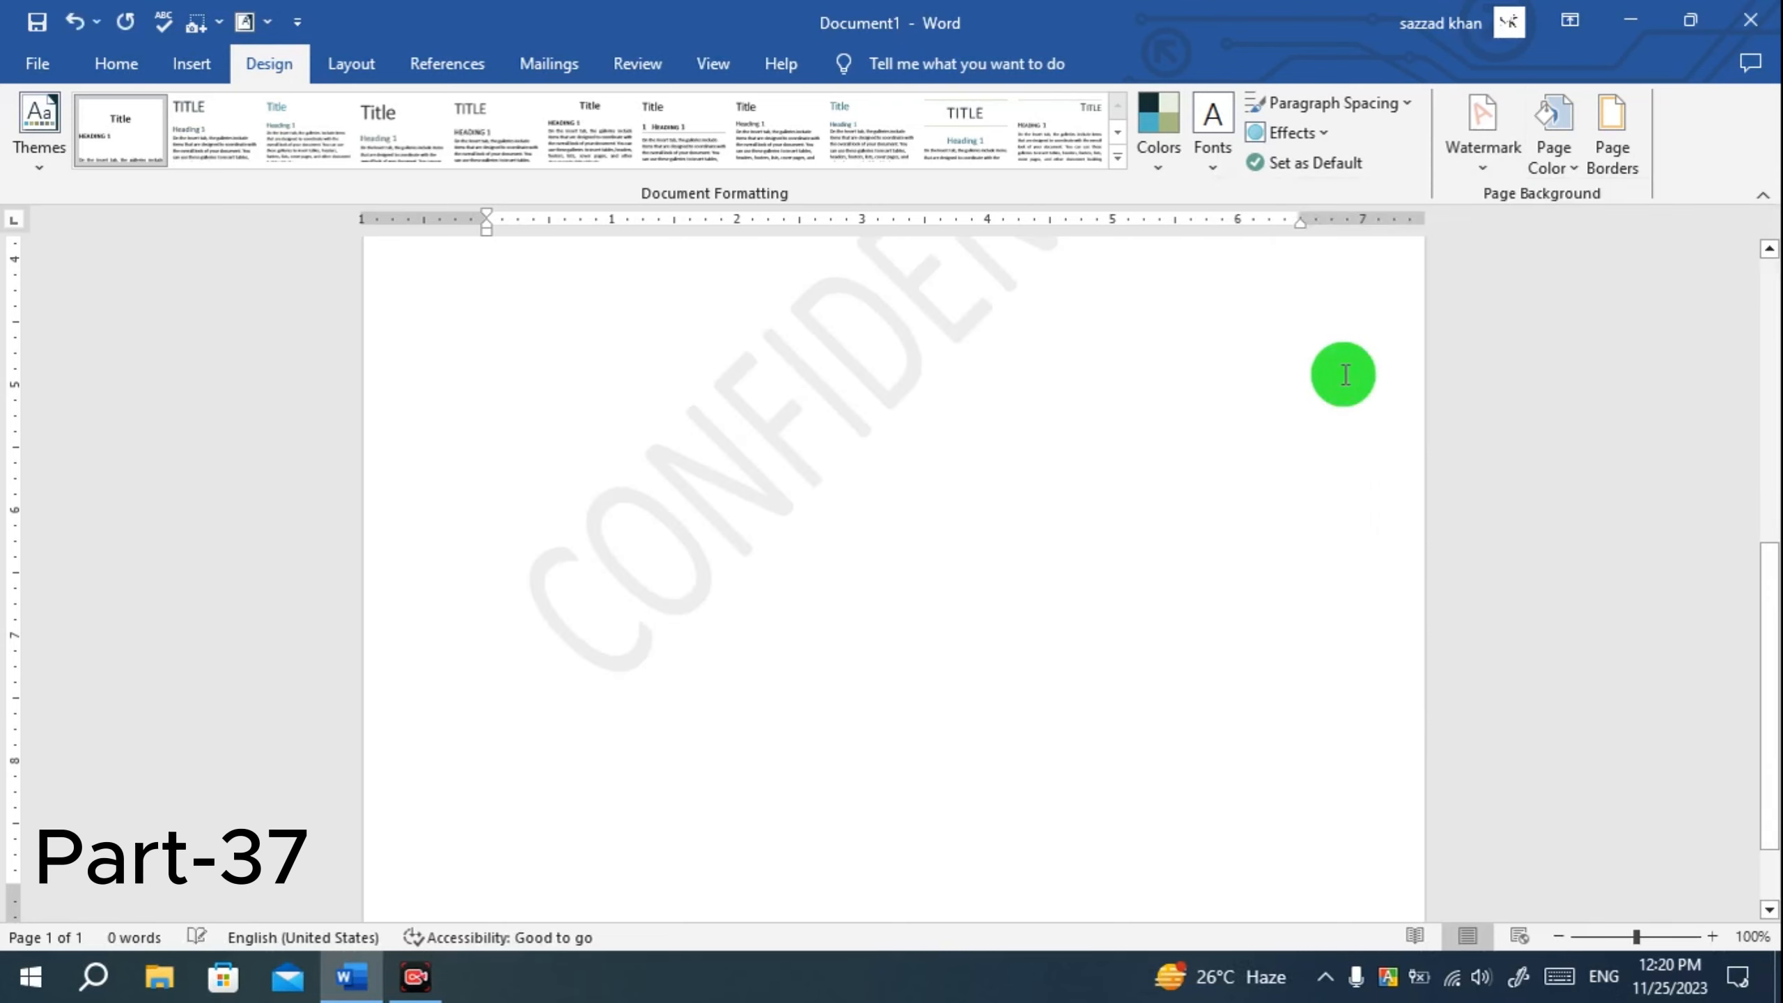
{"action": "scroll", "coordinate": [1041, 664], "scroll_direction": "up", "scroll_amount": 6}
{"action": "scroll", "coordinate": [1040, 663], "scroll_direction": "down", "scroll_amount": 7}
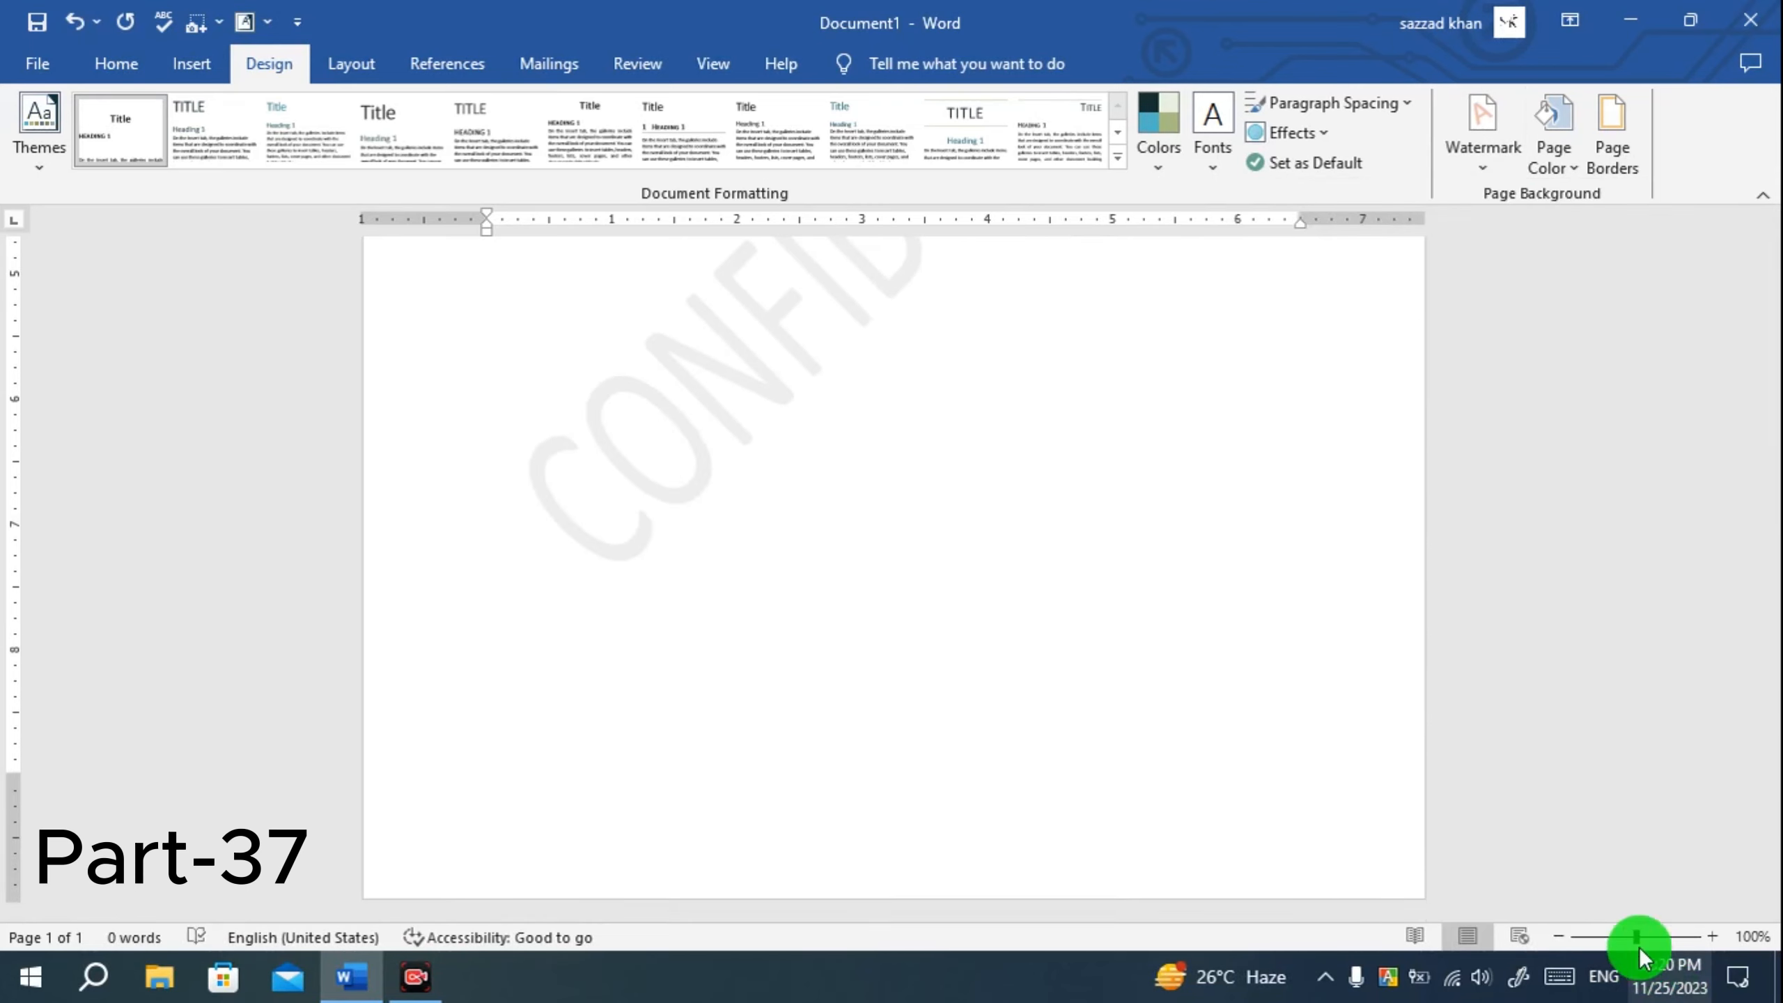
Zoom out to 60% and reopen the Watermark gallery.
{"action": "left_click", "coordinate": [1558, 935]}
{"action": "left_click", "coordinate": [1558, 936]}
{"action": "left_click", "coordinate": [1558, 936]}
{"action": "left_click", "coordinate": [1557, 936]}
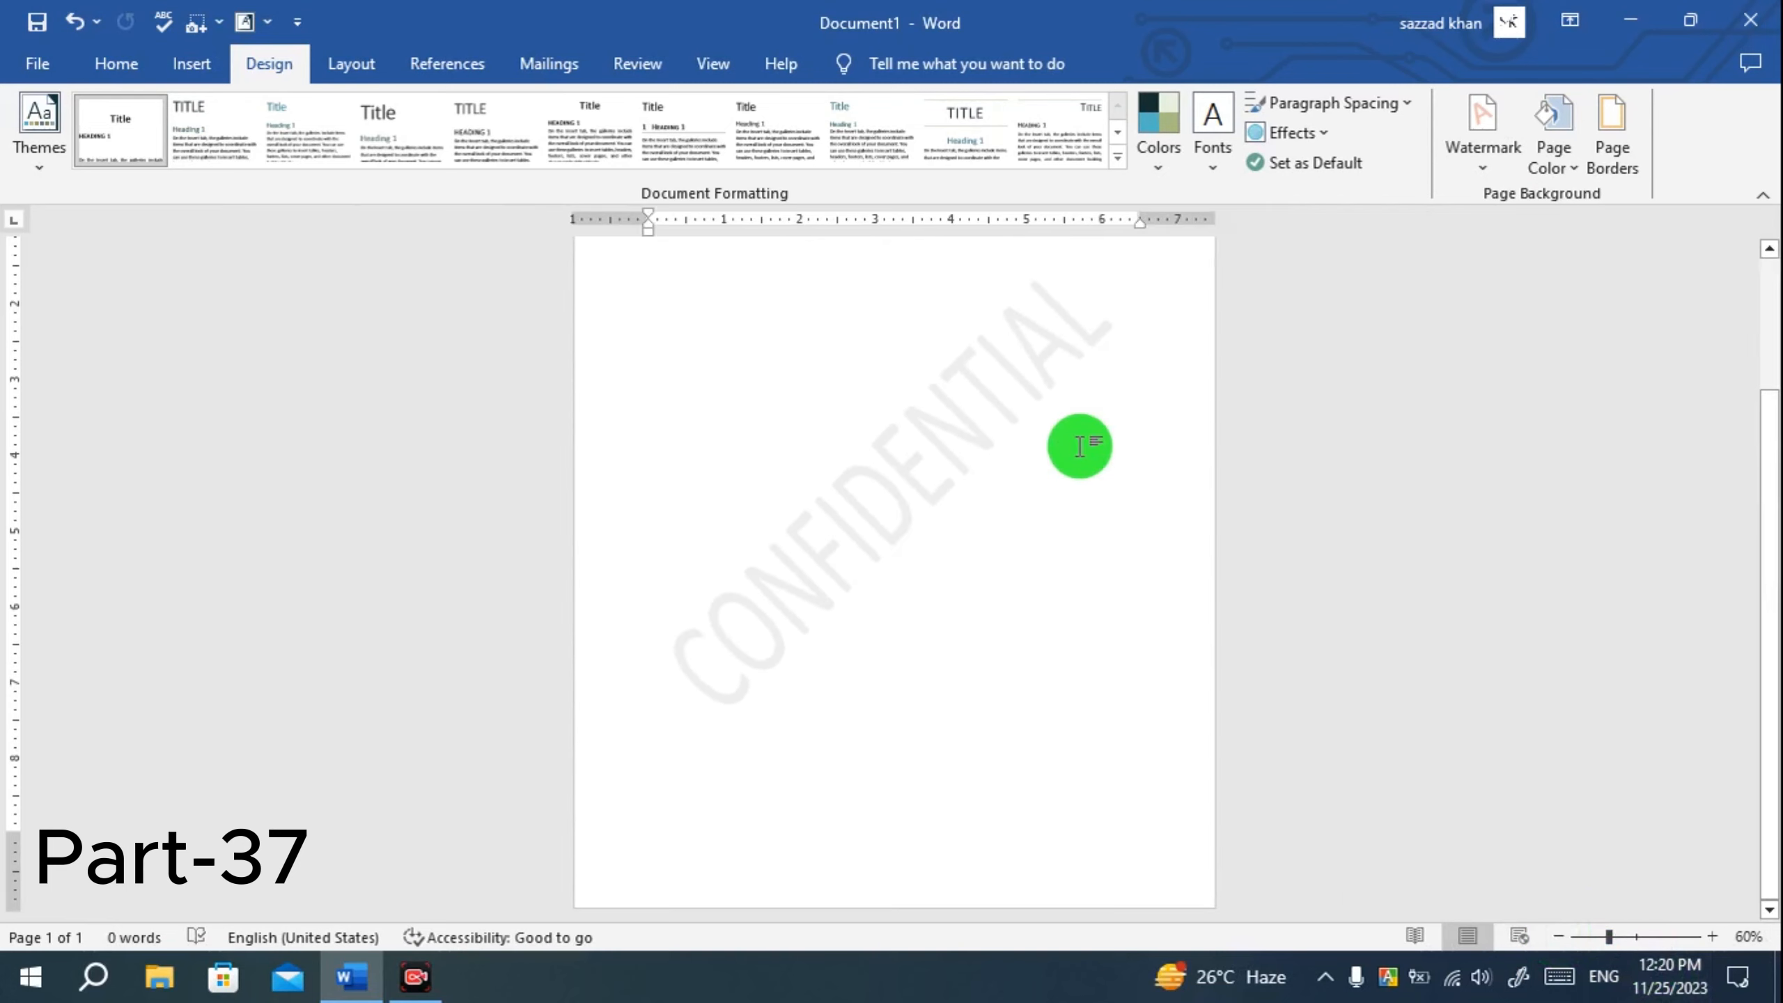
{"action": "scroll", "coordinate": [864, 688], "scroll_direction": "down", "scroll_amount": 2}
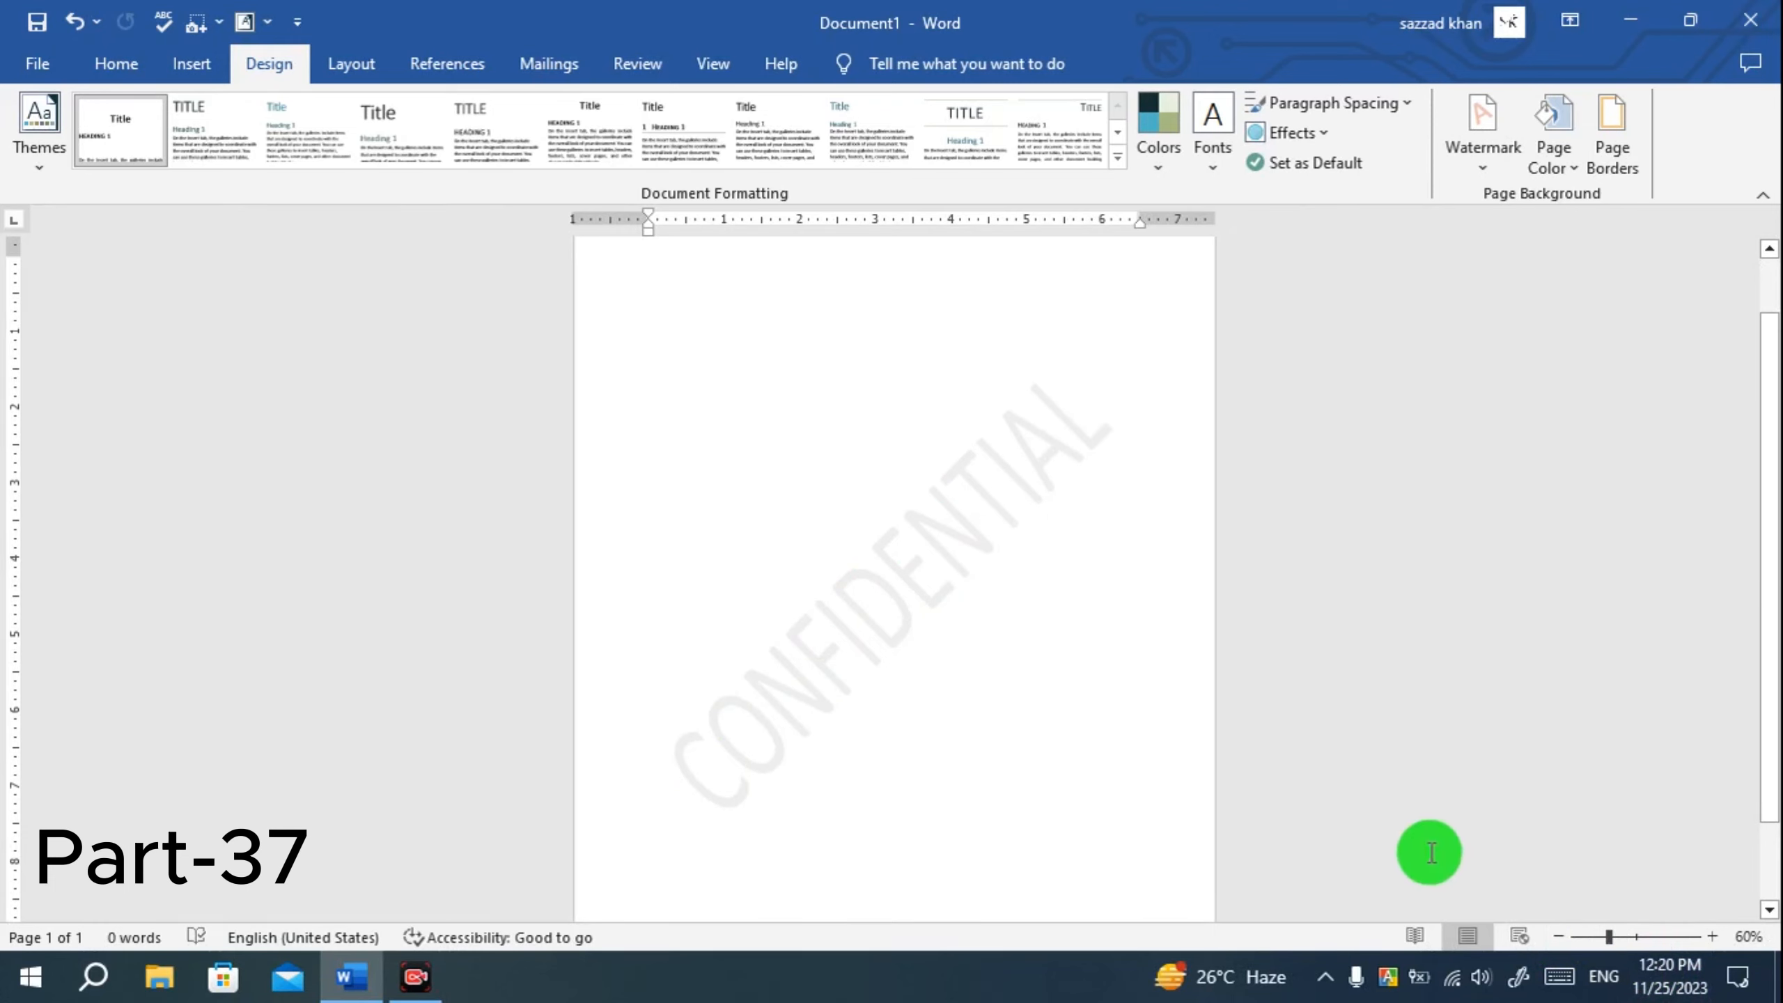
{"action": "left_click", "coordinate": [1493, 167]}
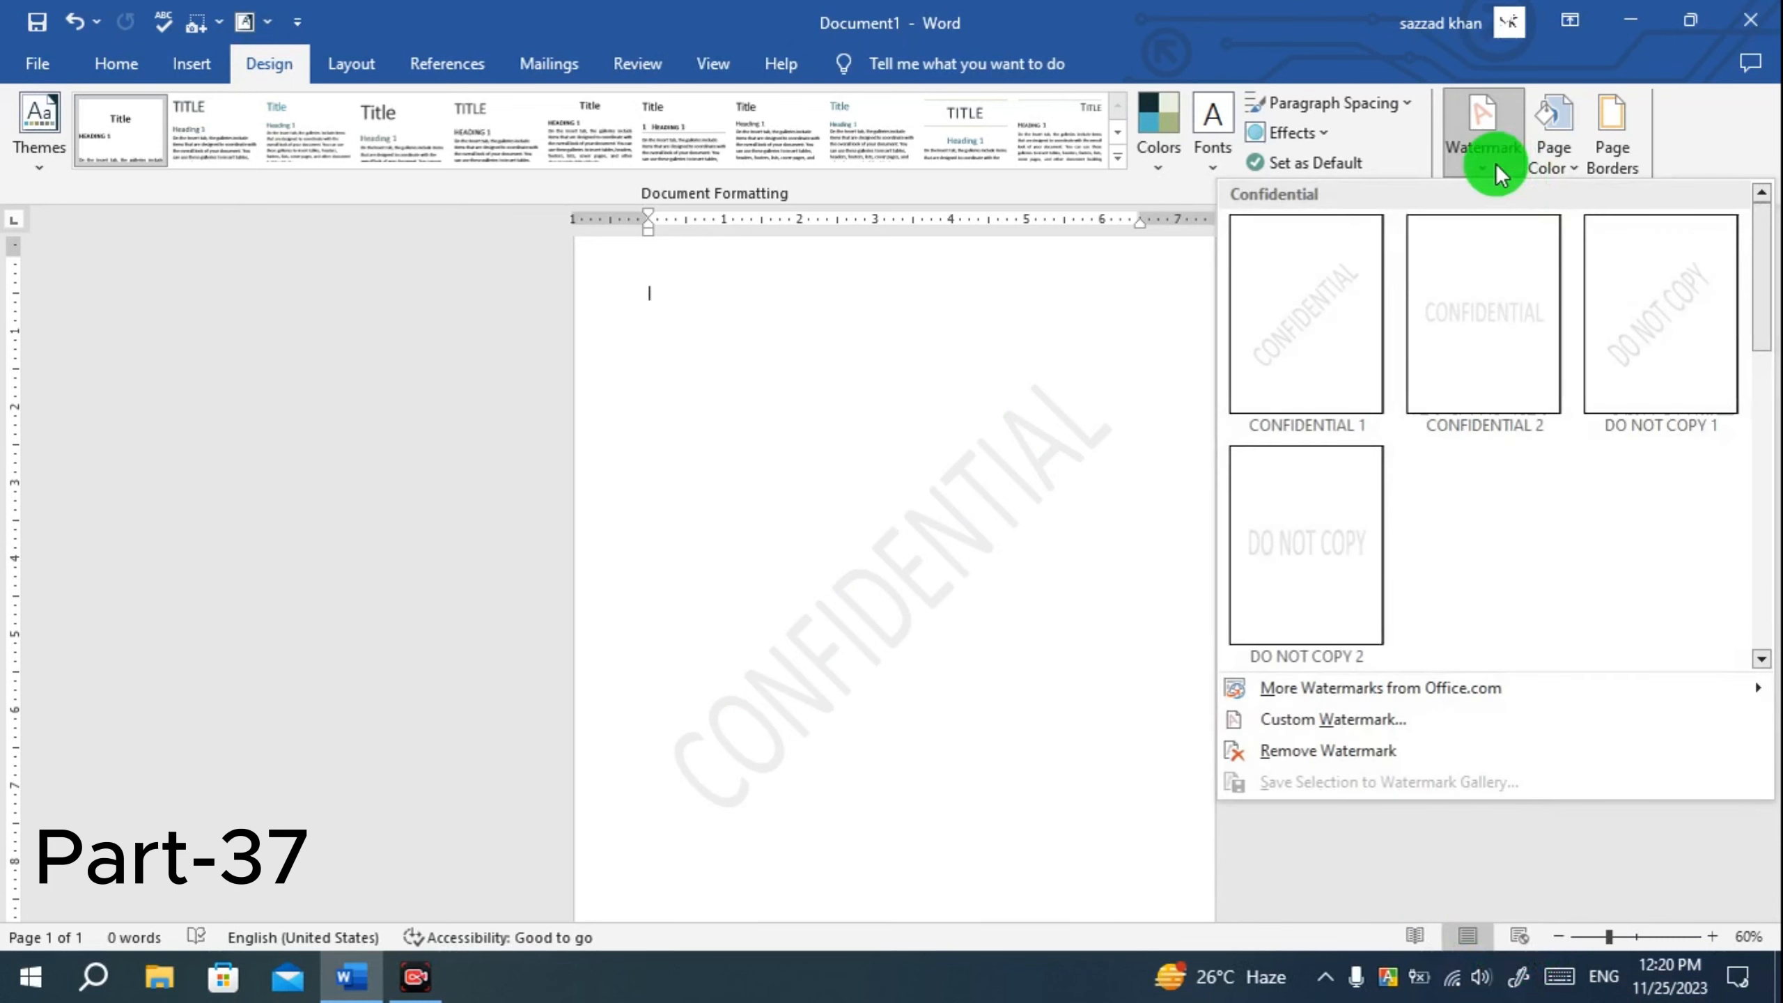
Remove the CONFIDENTIAL watermark and reopen the Watermark gallery.
{"action": "left_click", "coordinate": [1345, 761]}
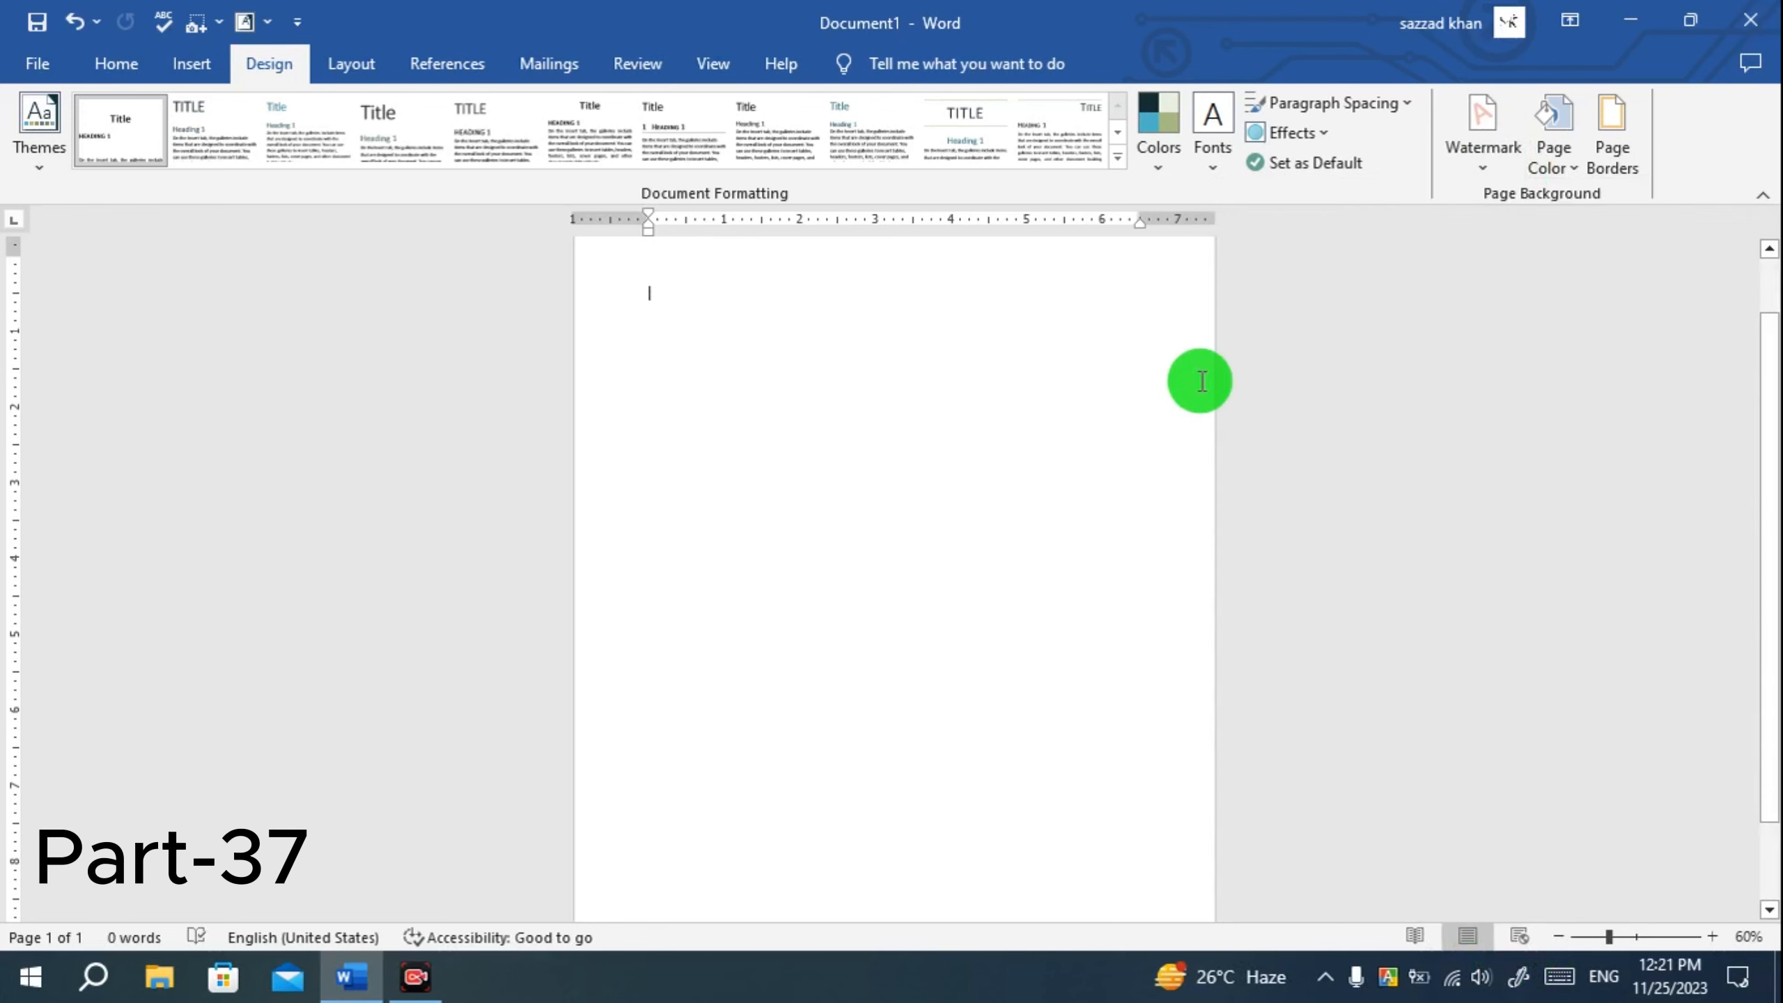
{"action": "left_click", "coordinate": [1496, 170]}
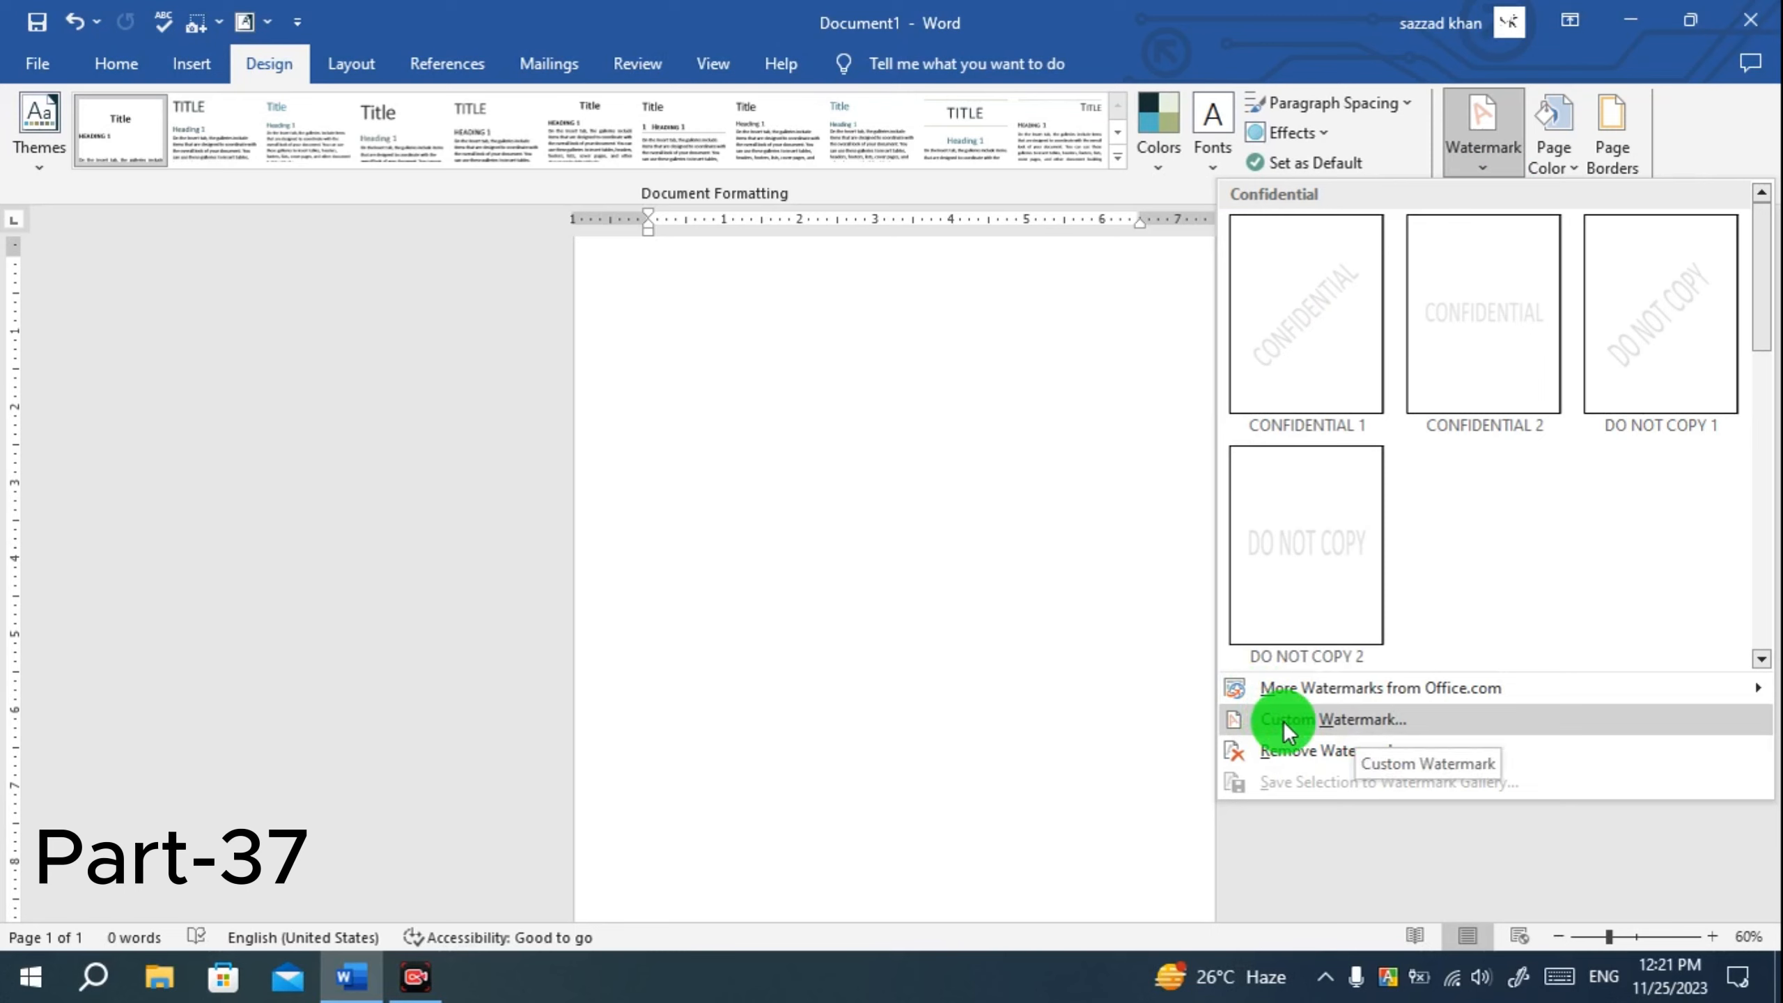
Open the Printed Watermark dialog via Custom Watermark.
{"action": "mouse_move", "coordinate": [1290, 690]}
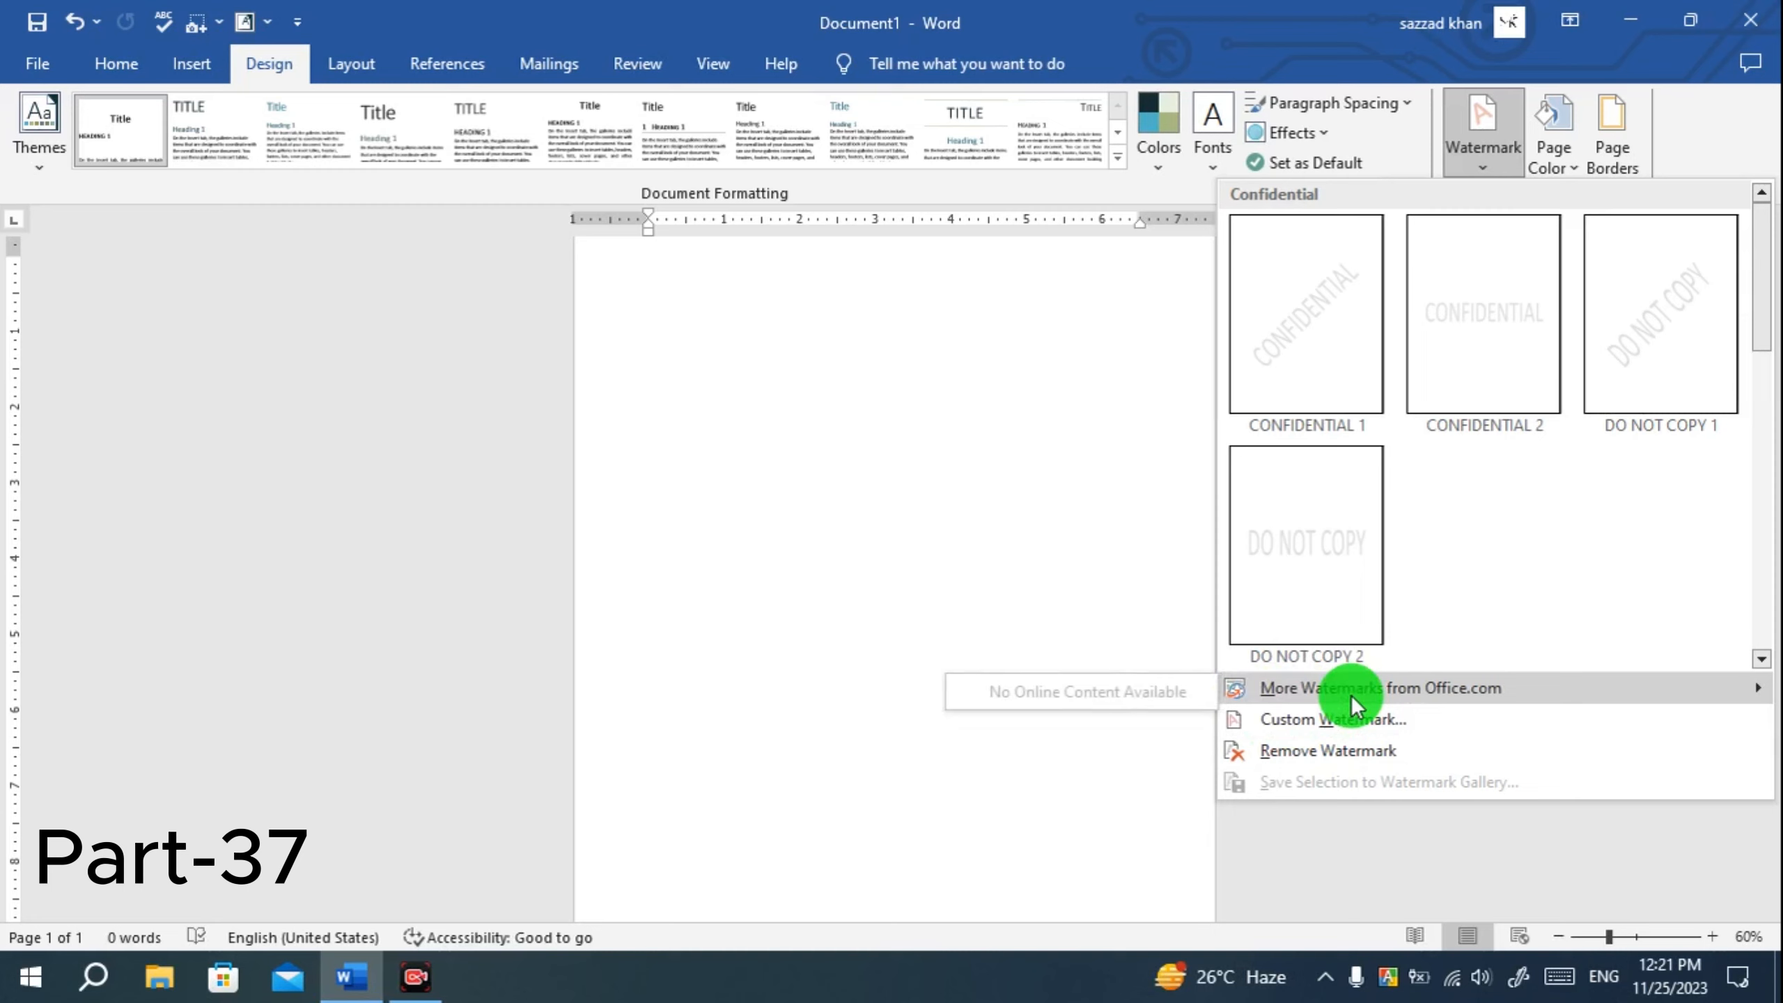
{"action": "left_click", "coordinate": [1276, 725]}
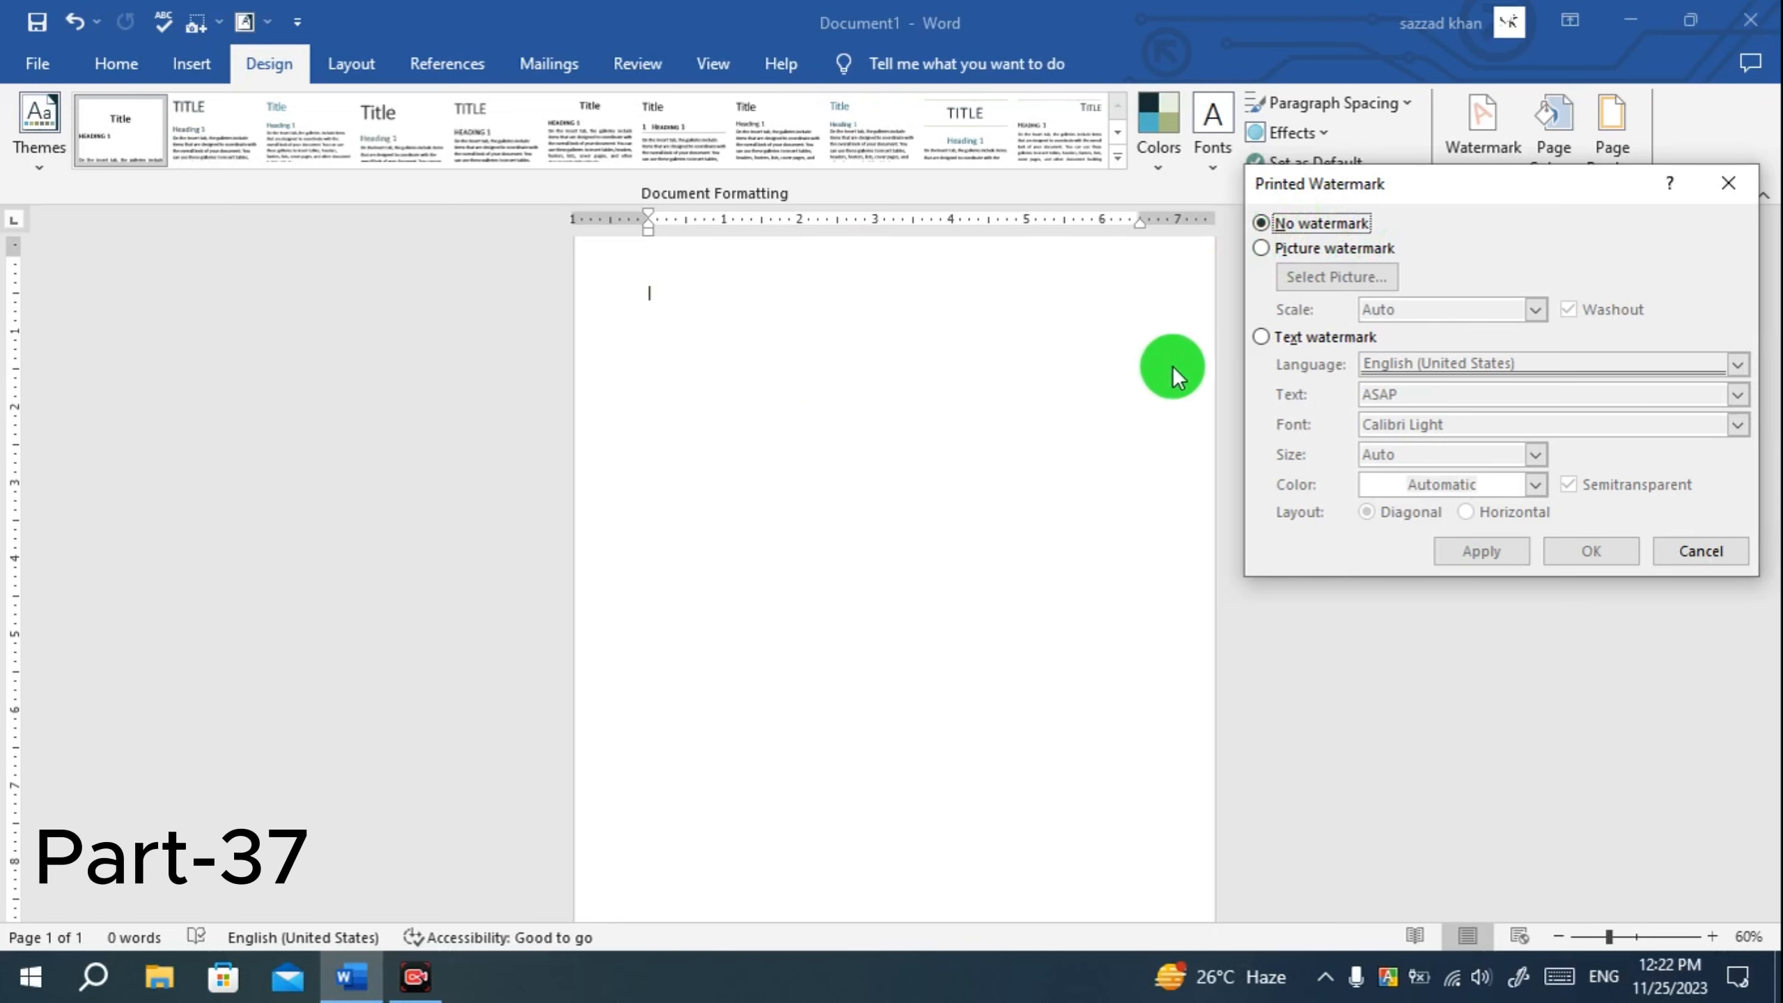
Switch the watermark type to Picture, then back to Text watermark.
{"action": "left_click", "coordinate": [1268, 260]}
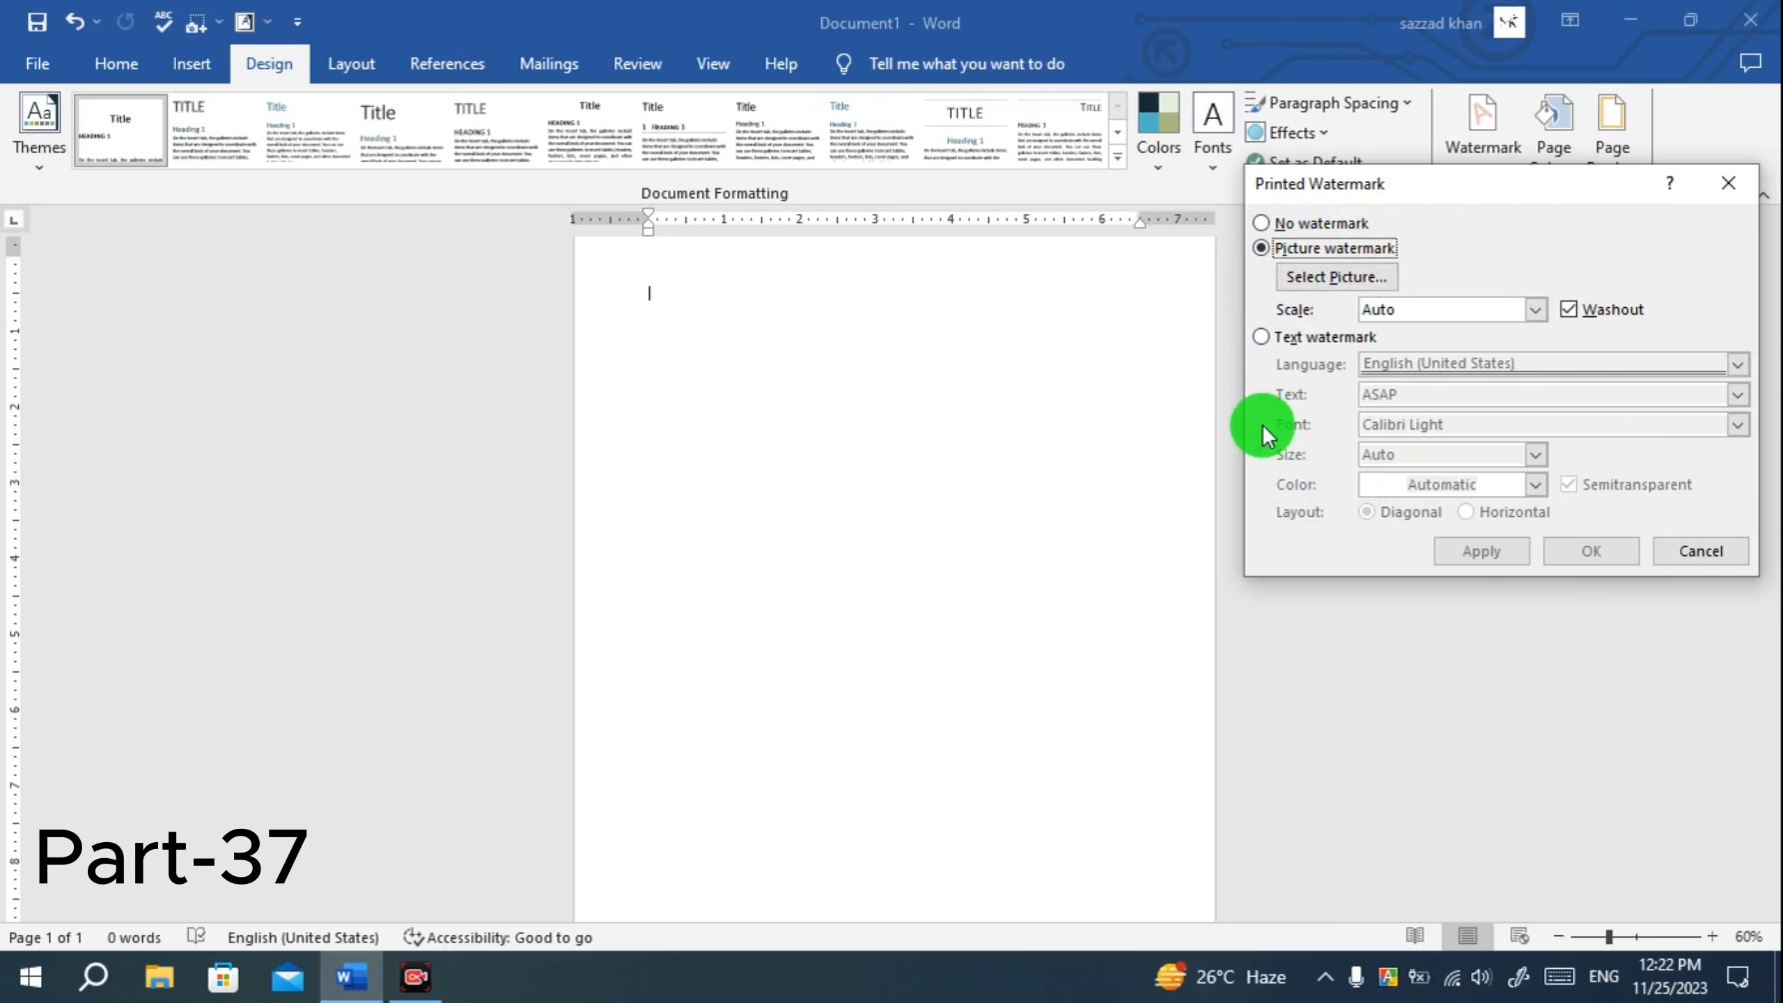
{"action": "left_click", "coordinate": [1263, 336]}
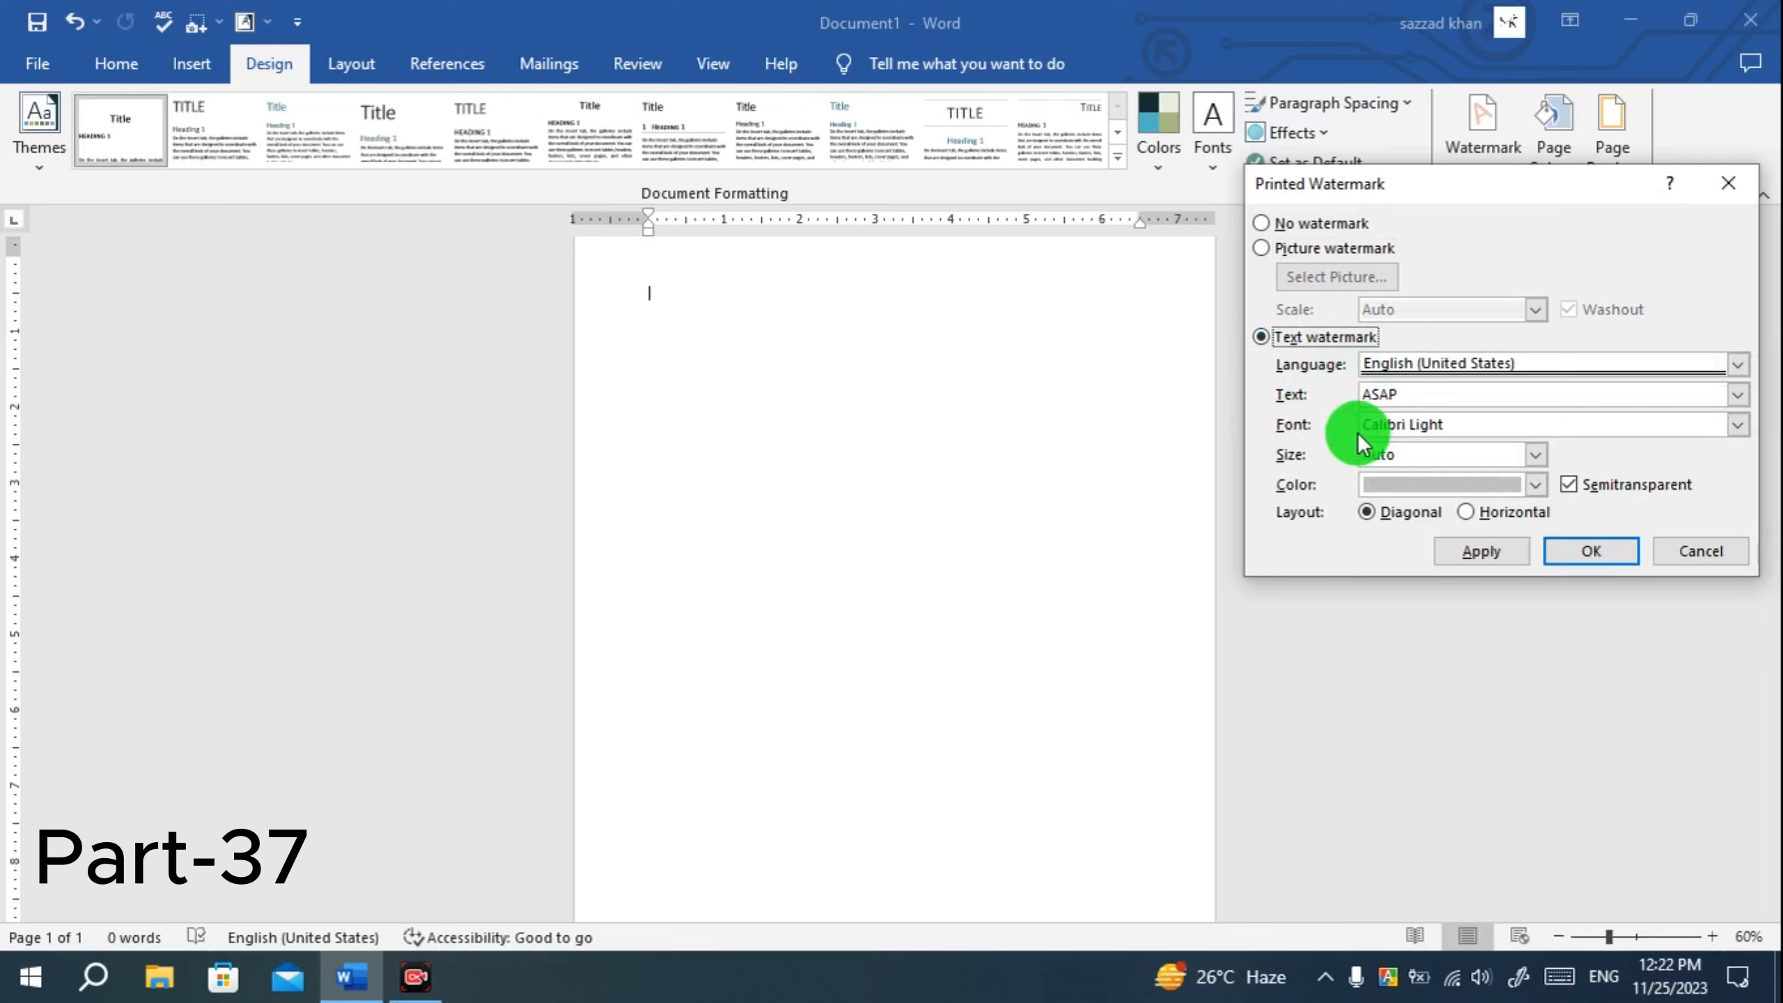
Keep the watermark language as English (United States).
{"action": "left_click", "coordinate": [1736, 367]}
{"action": "scroll", "coordinate": [1490, 469], "scroll_direction": "down", "scroll_amount": 3}
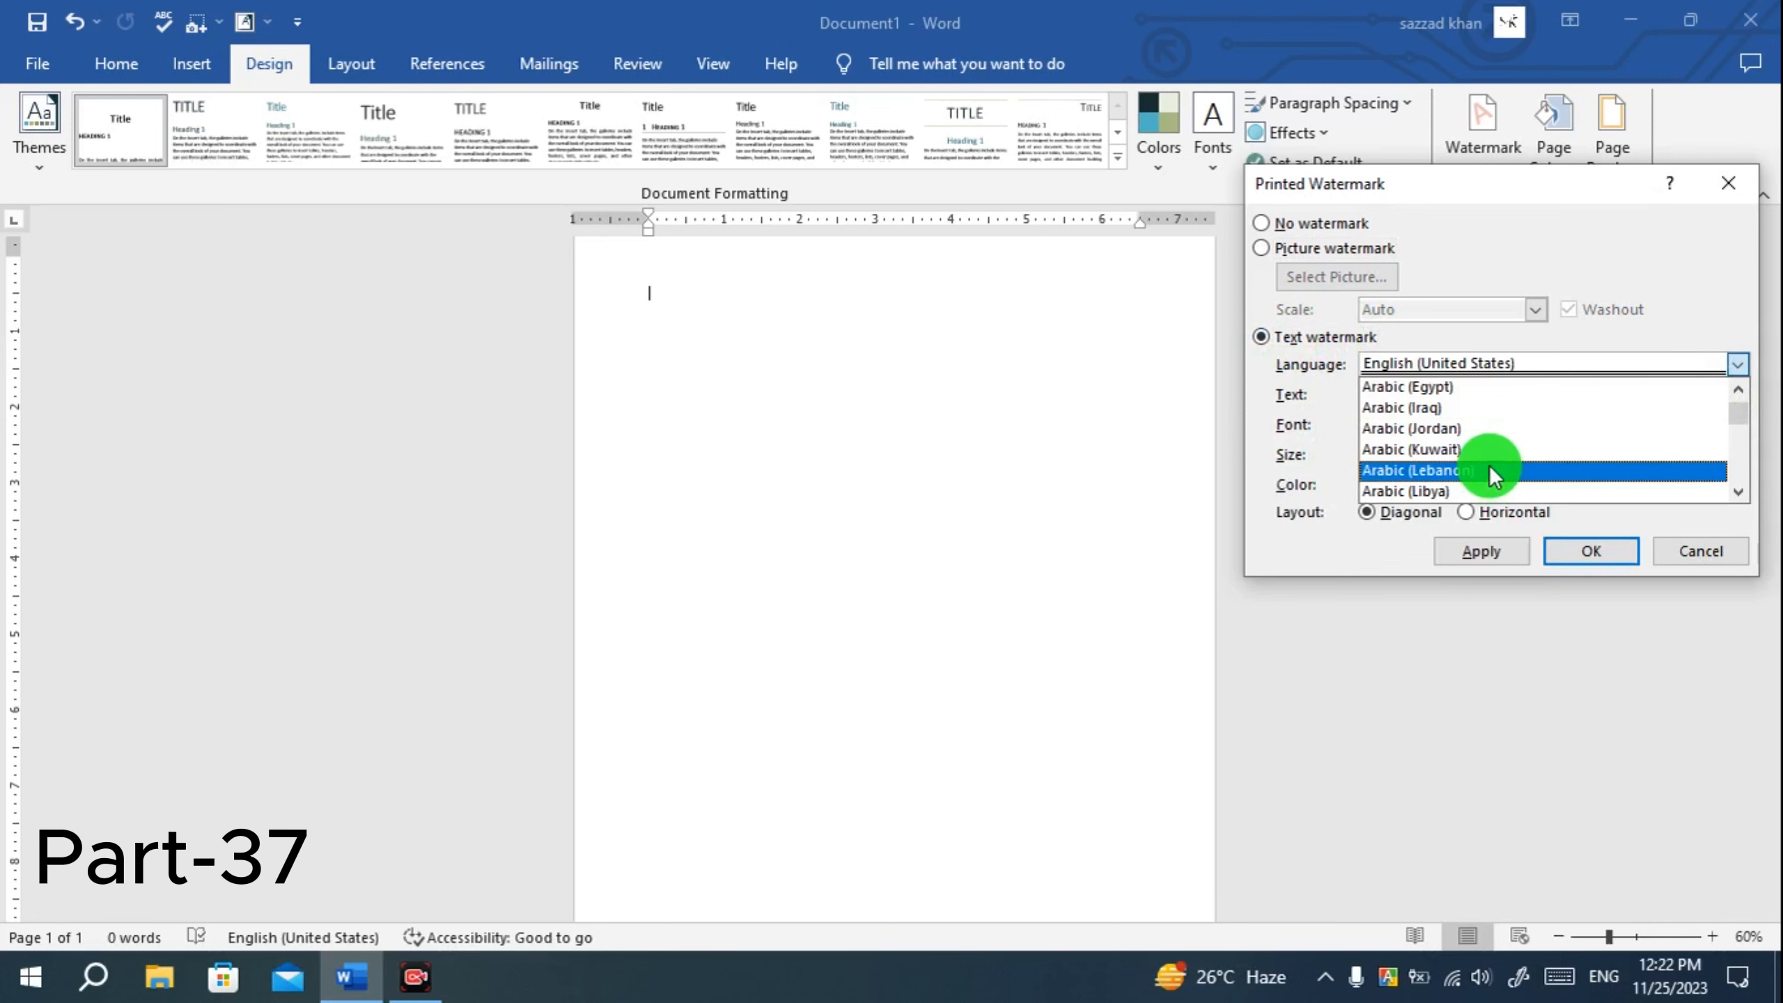
{"action": "scroll", "coordinate": [1487, 467], "scroll_direction": "down", "scroll_amount": 6}
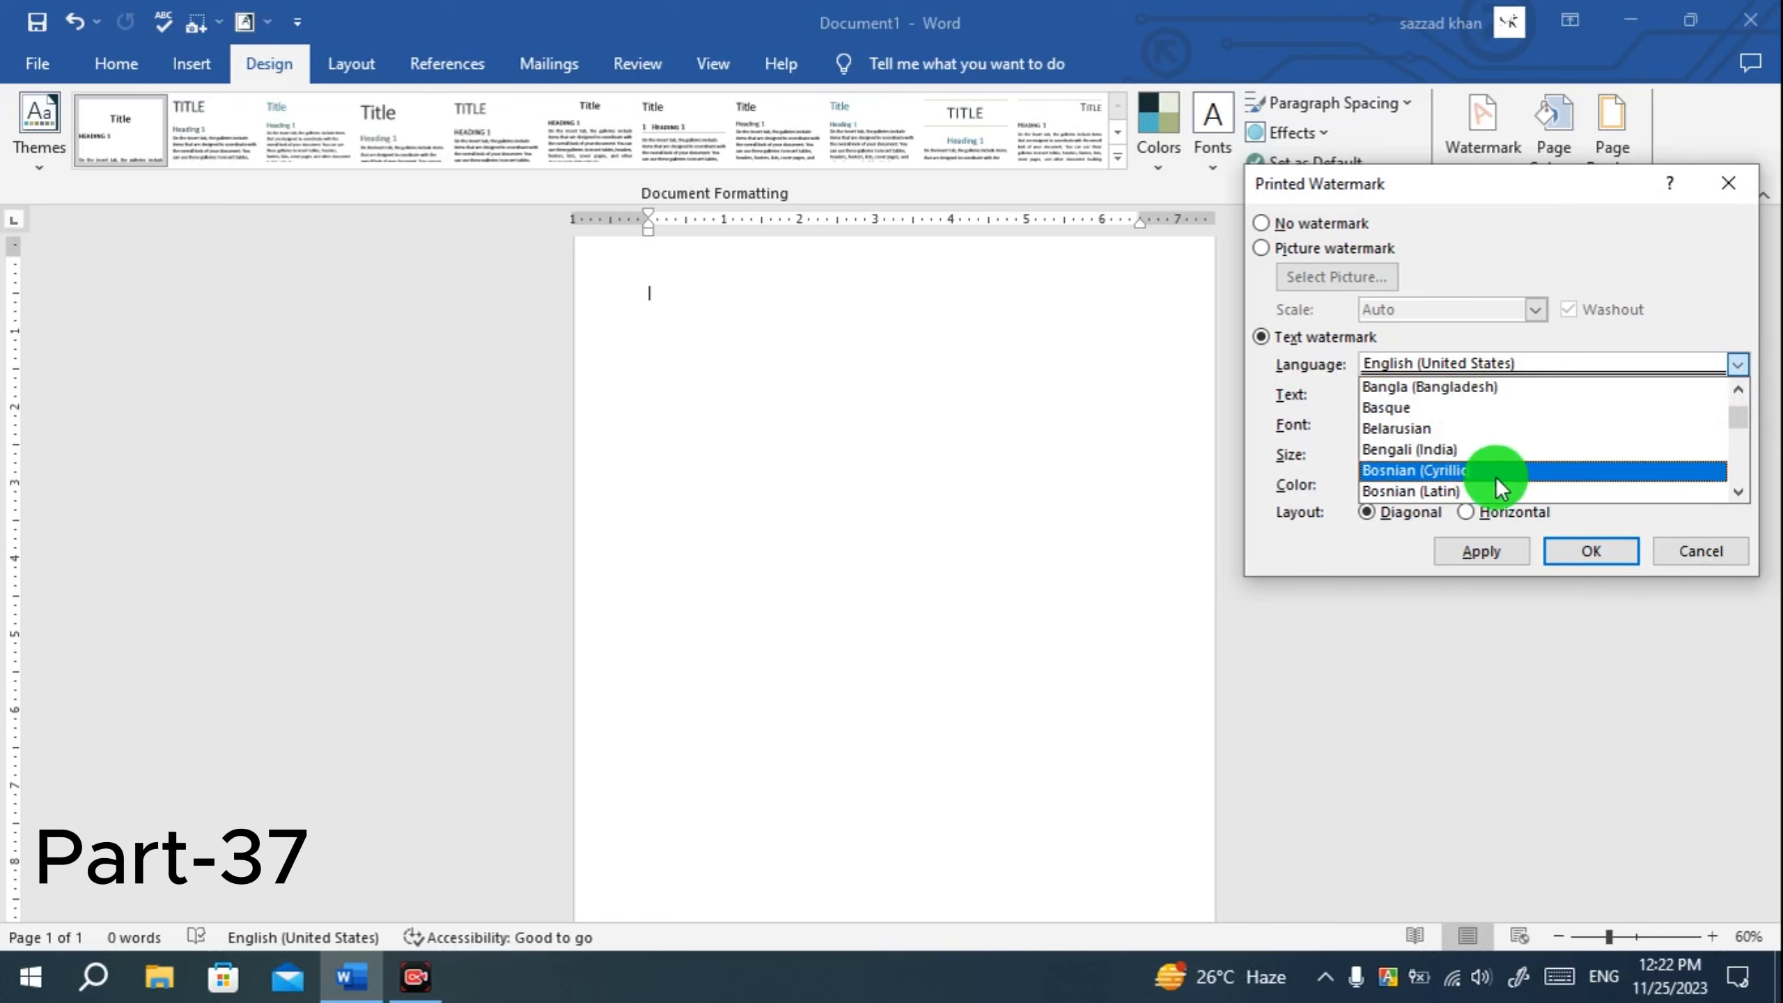
{"action": "scroll", "coordinate": [1481, 443], "scroll_direction": "up", "scroll_amount": 6}
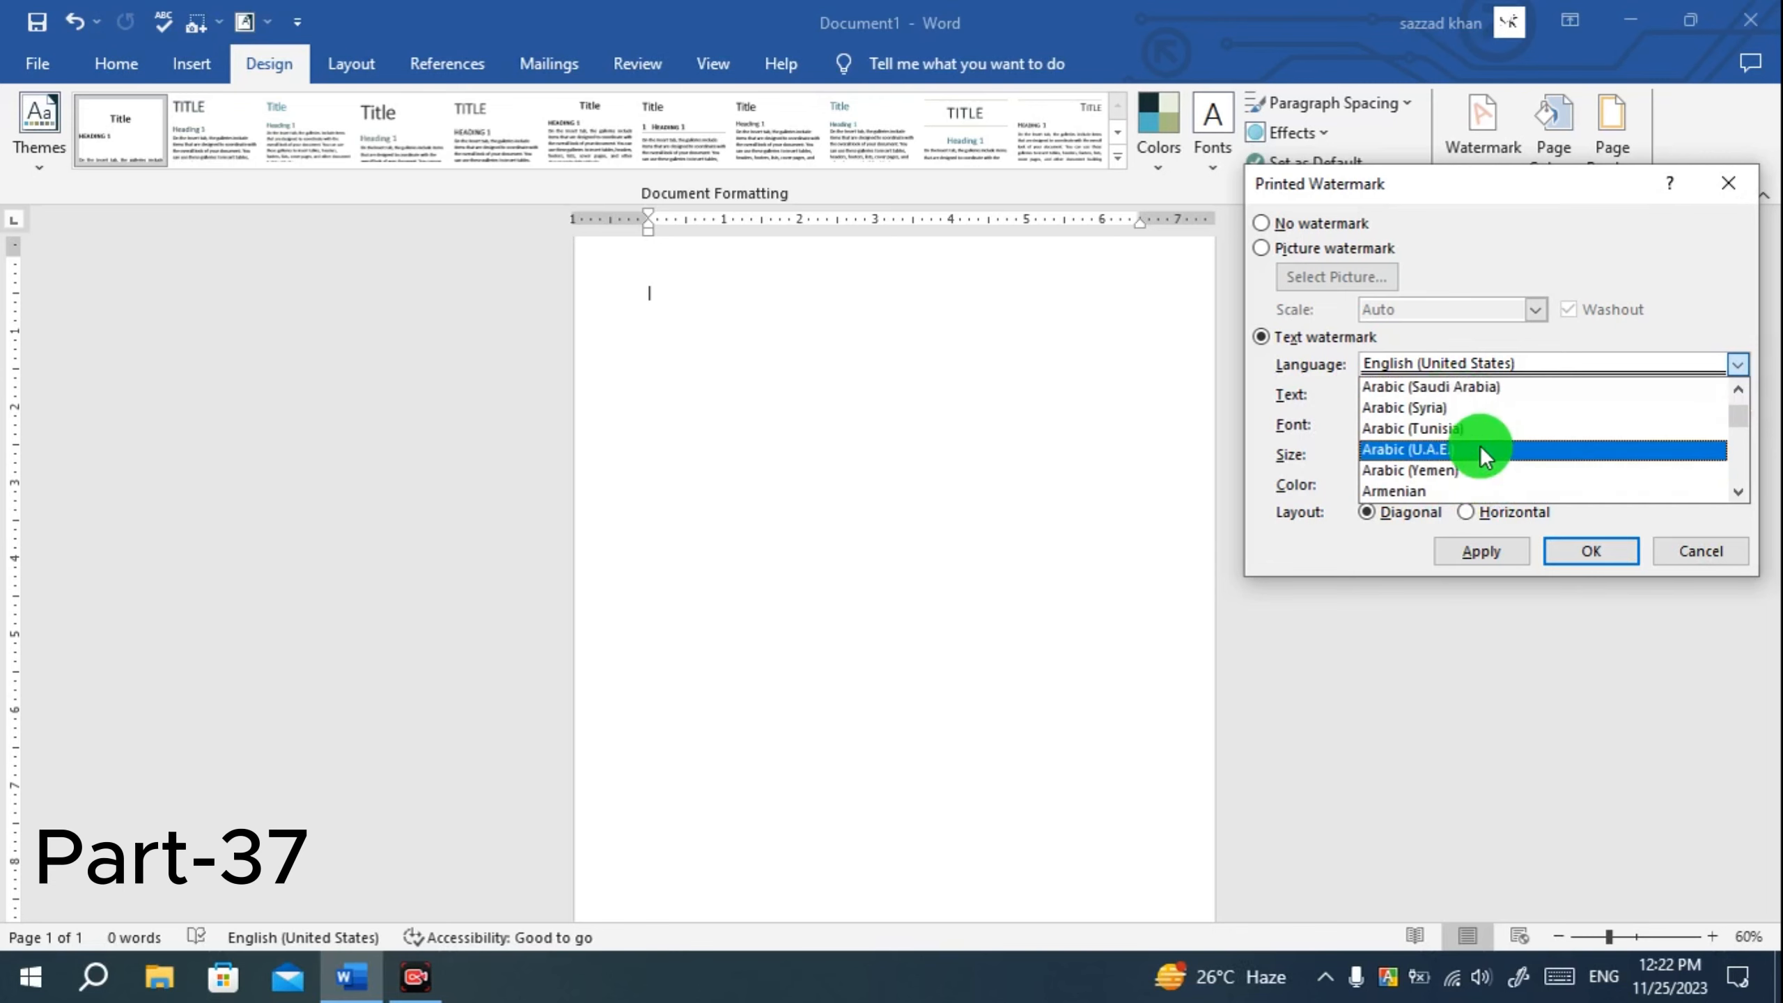
{"action": "scroll", "coordinate": [1487, 458], "scroll_direction": "up", "scroll_amount": 3}
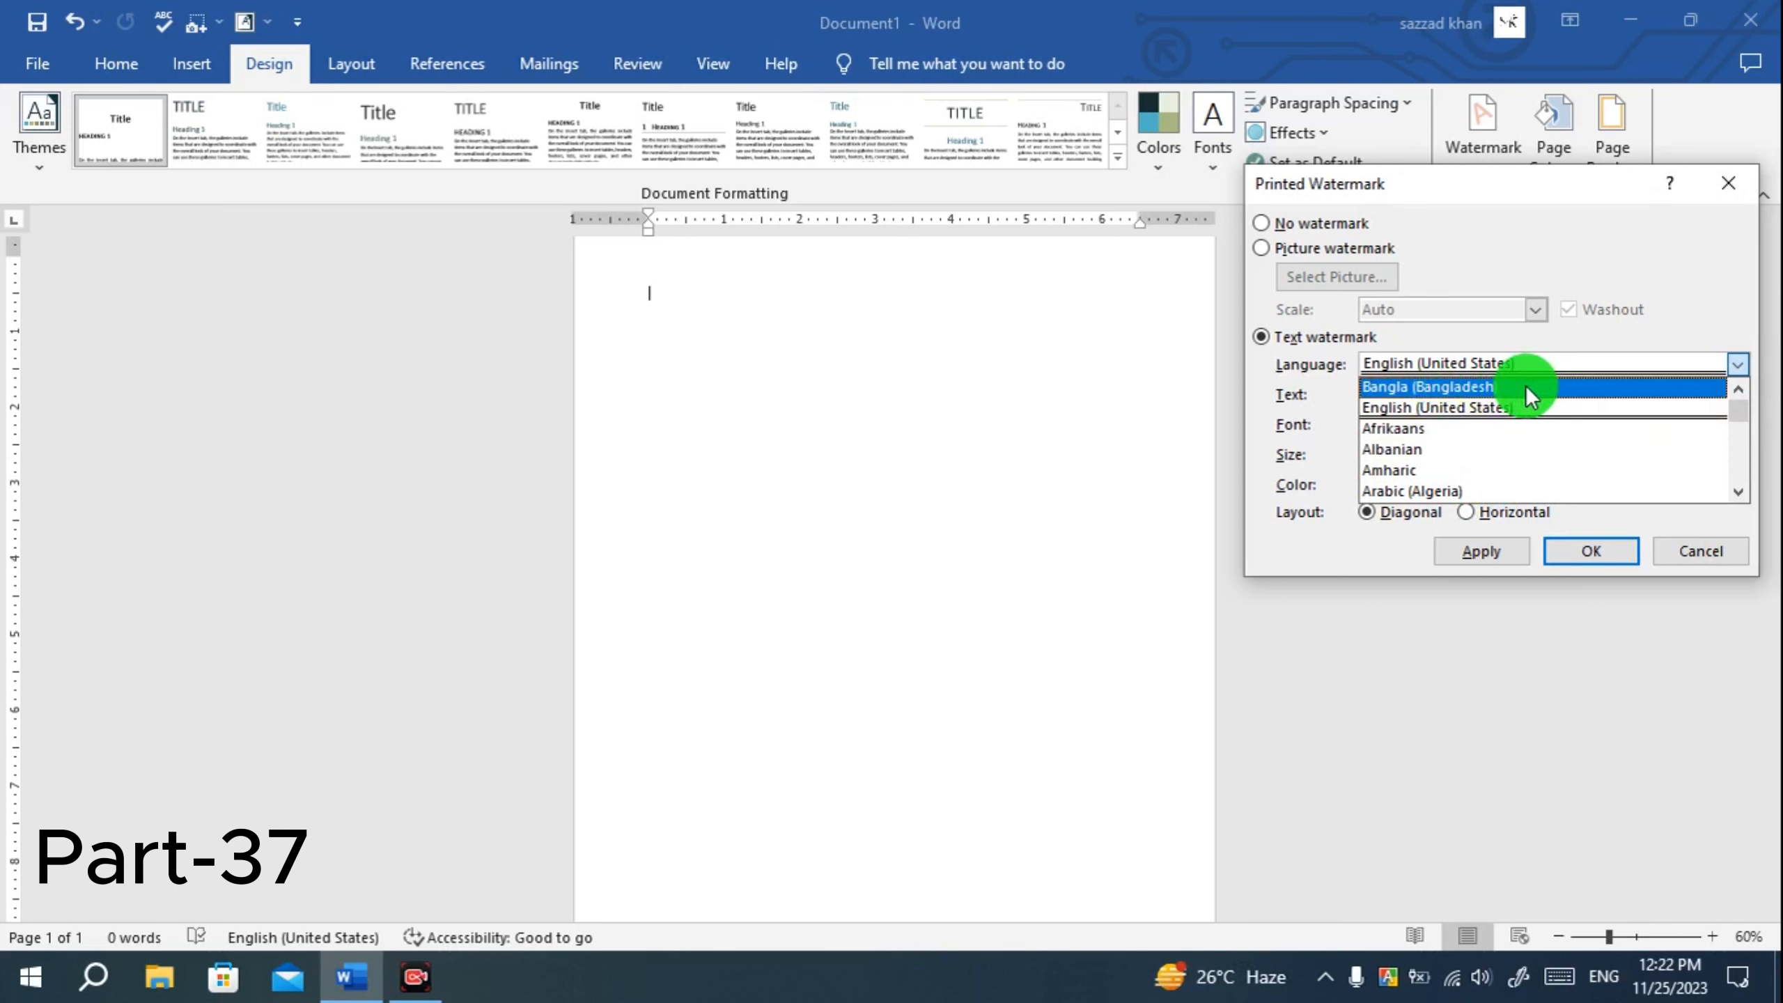
{"action": "left_click", "coordinate": [1508, 406]}
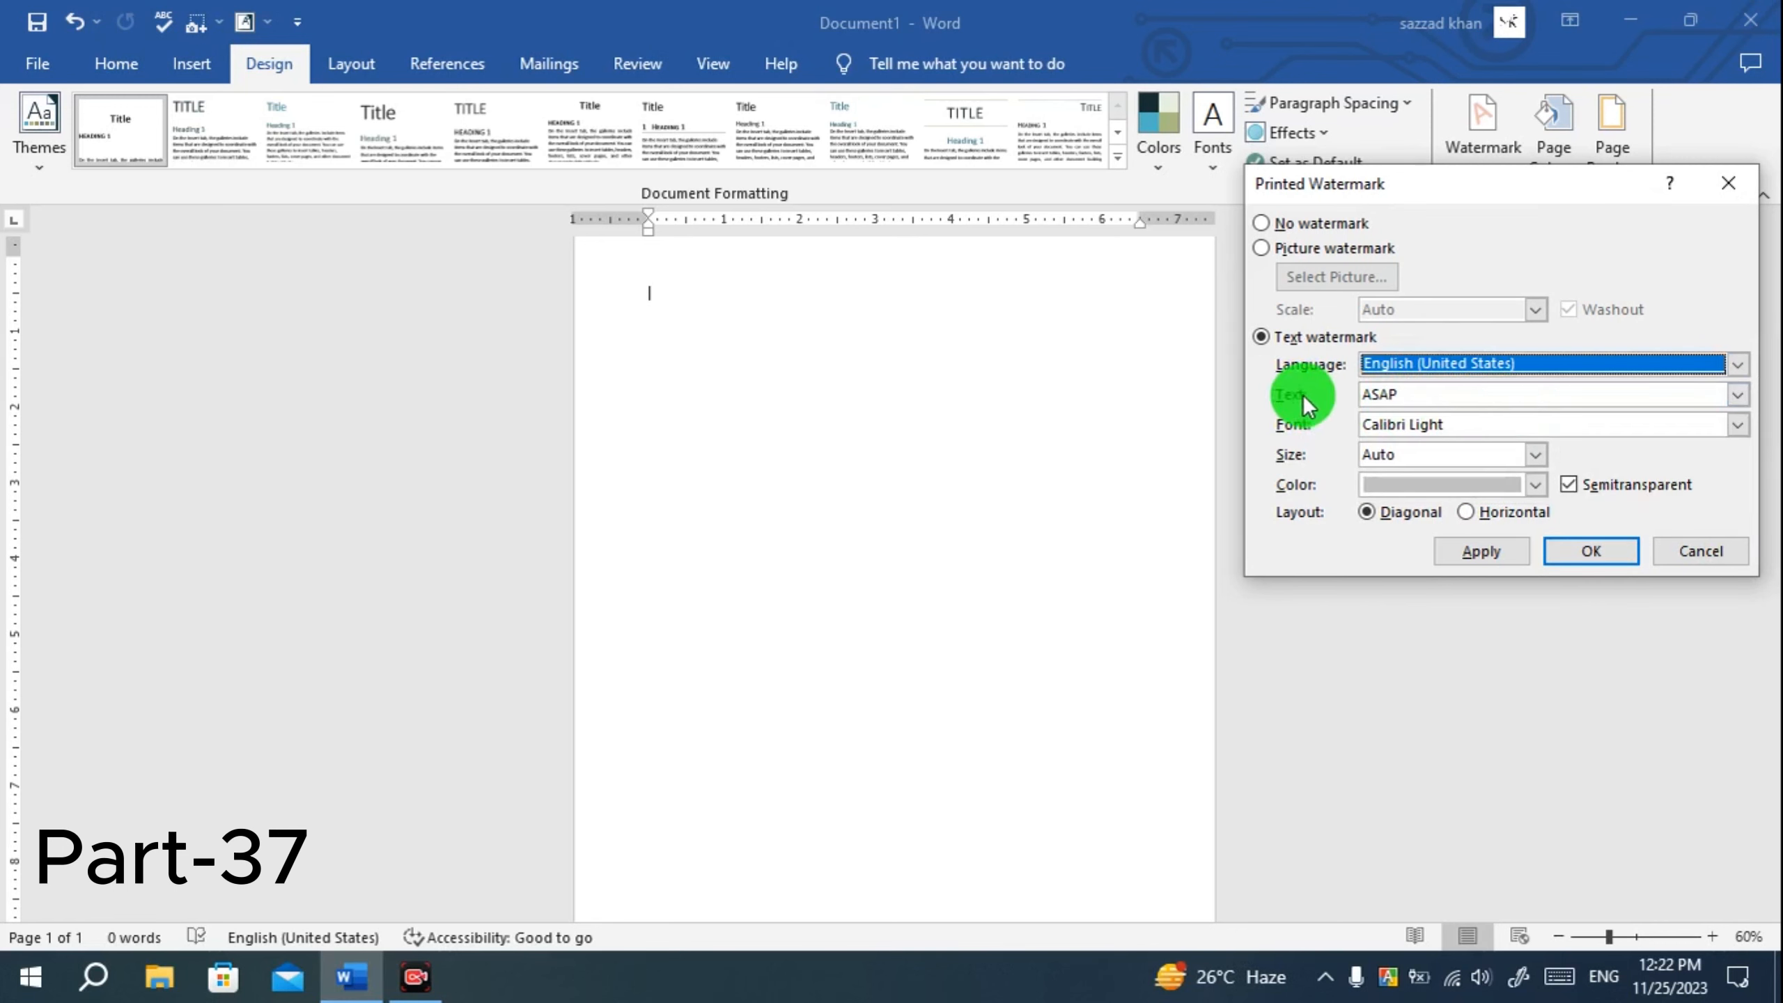
Try SAMPLE and DRAFT, then replace the watermark text with the author's full name.
{"action": "left_click", "coordinate": [1728, 405]}
{"action": "scroll", "coordinate": [1473, 467], "scroll_direction": "down", "scroll_amount": 2}
{"action": "left_click", "coordinate": [1473, 466]}
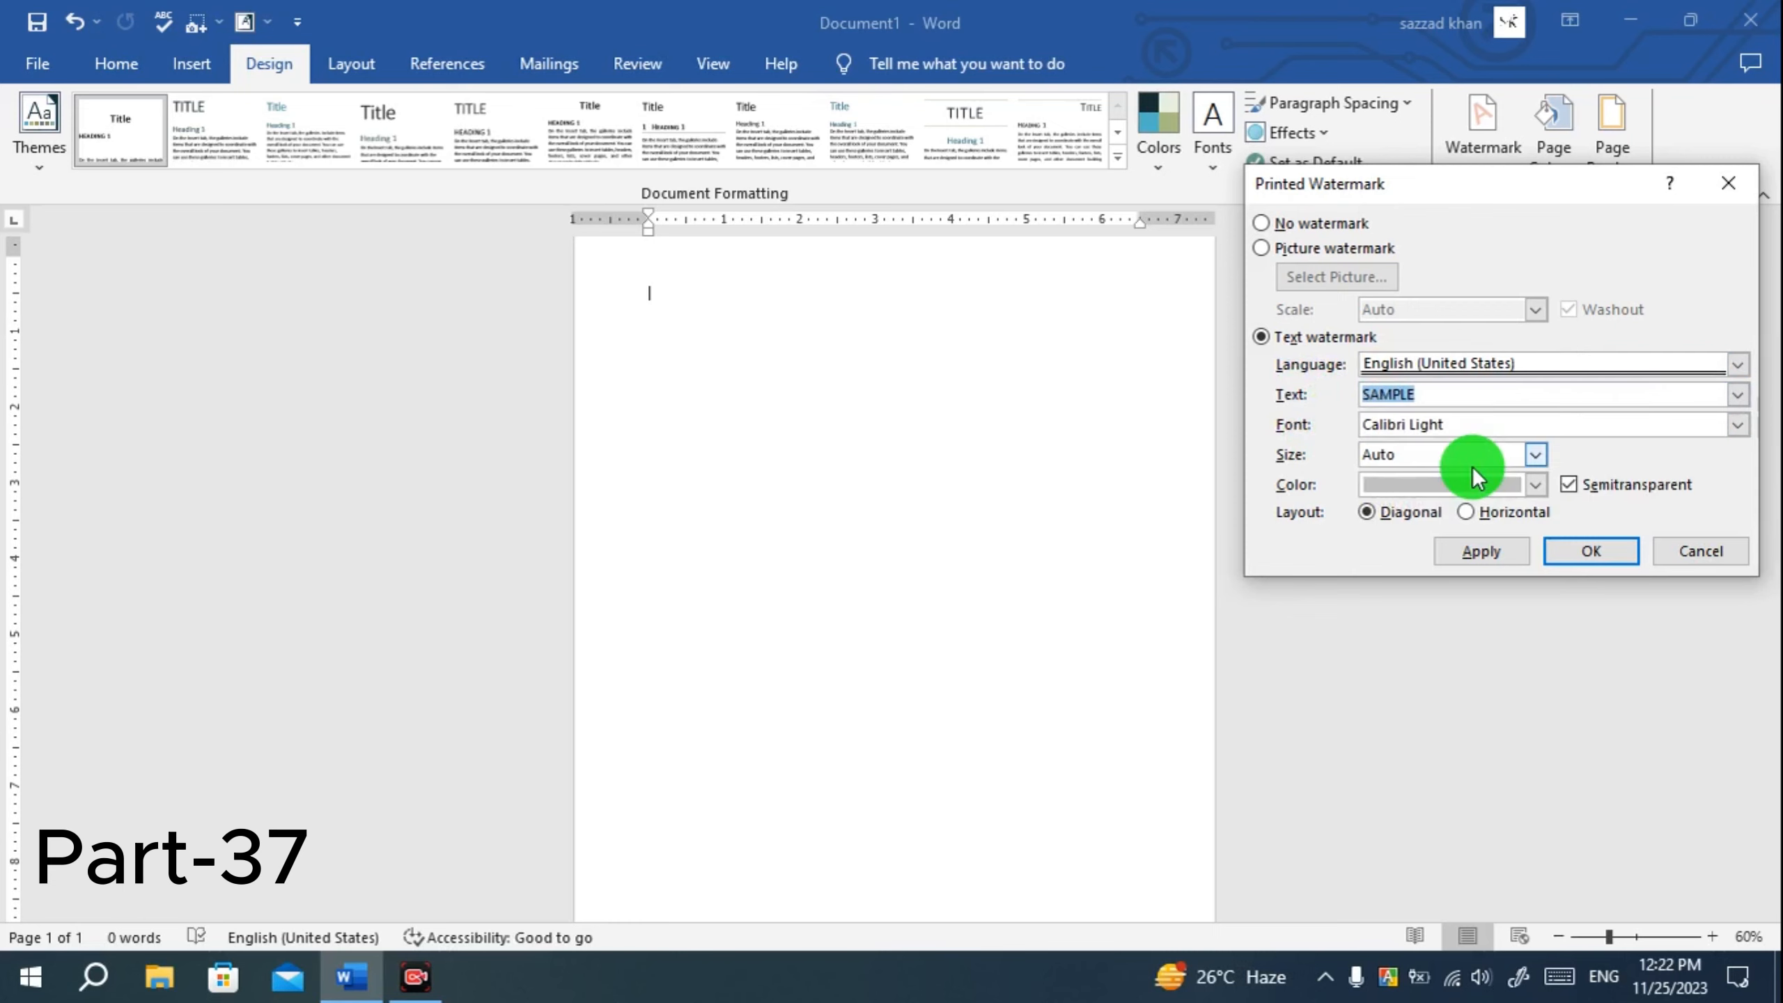
{"action": "left_click", "coordinate": [1737, 395]}
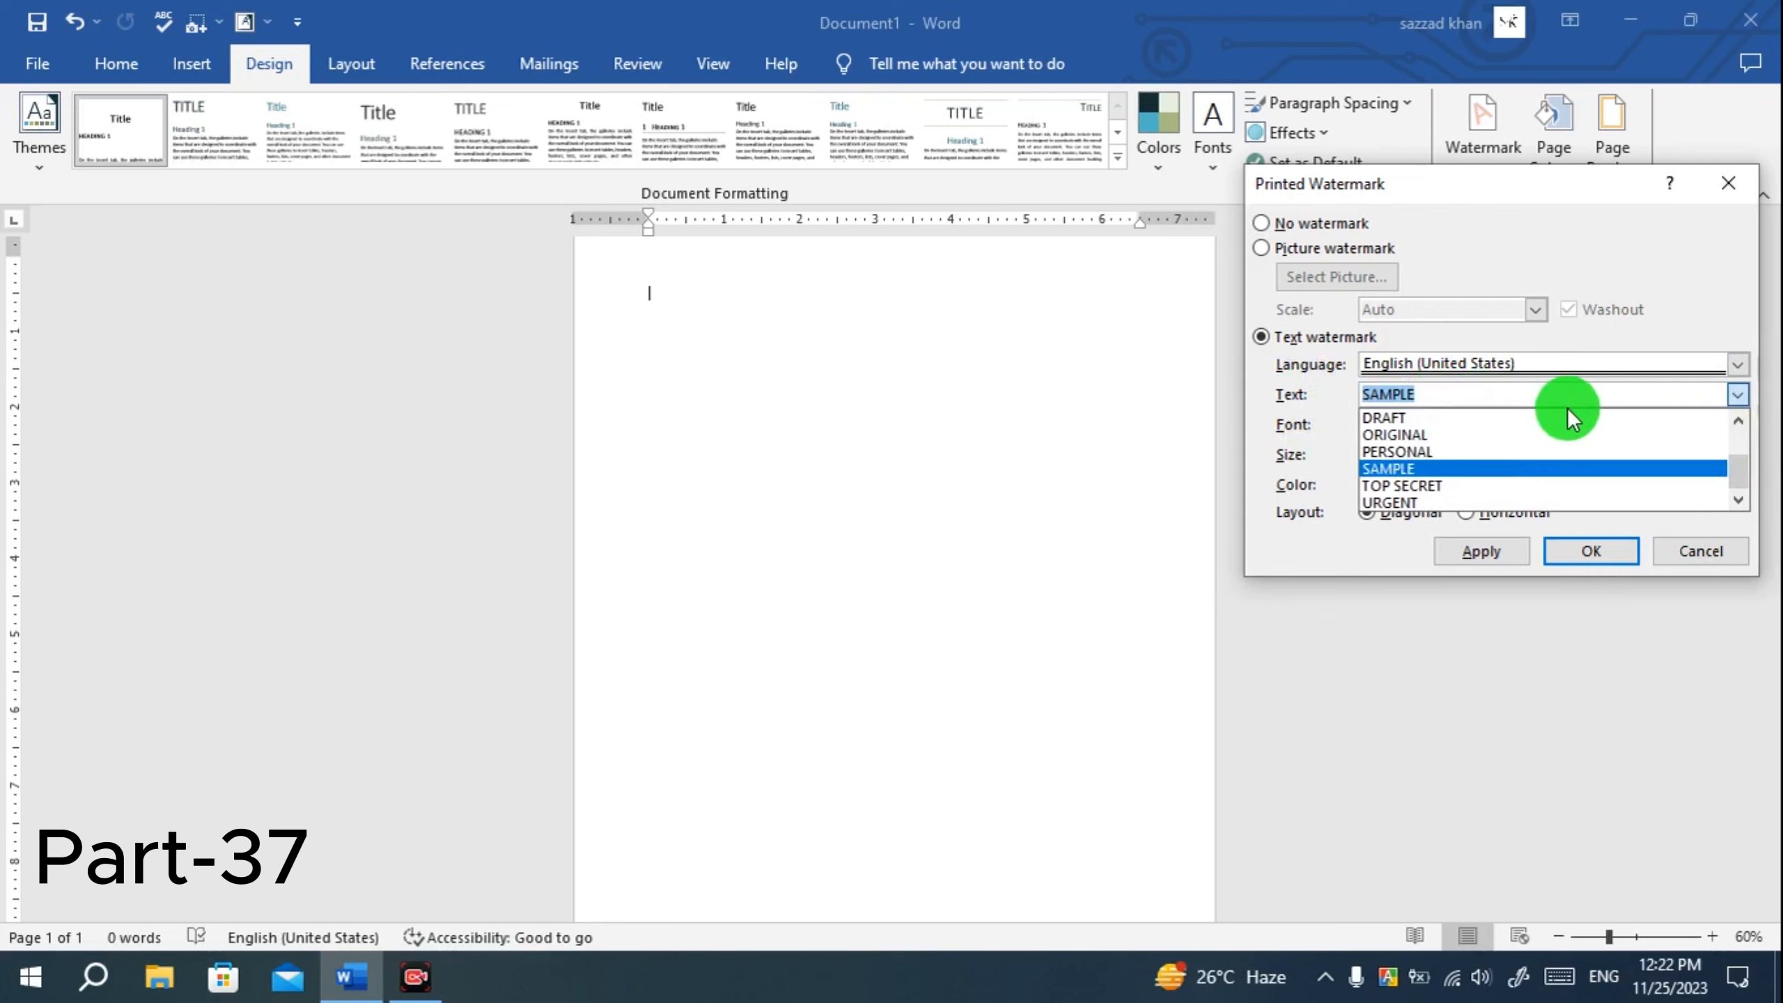
{"action": "left_click", "coordinate": [1458, 417]}
{"action": "left_click", "coordinate": [1453, 399]}
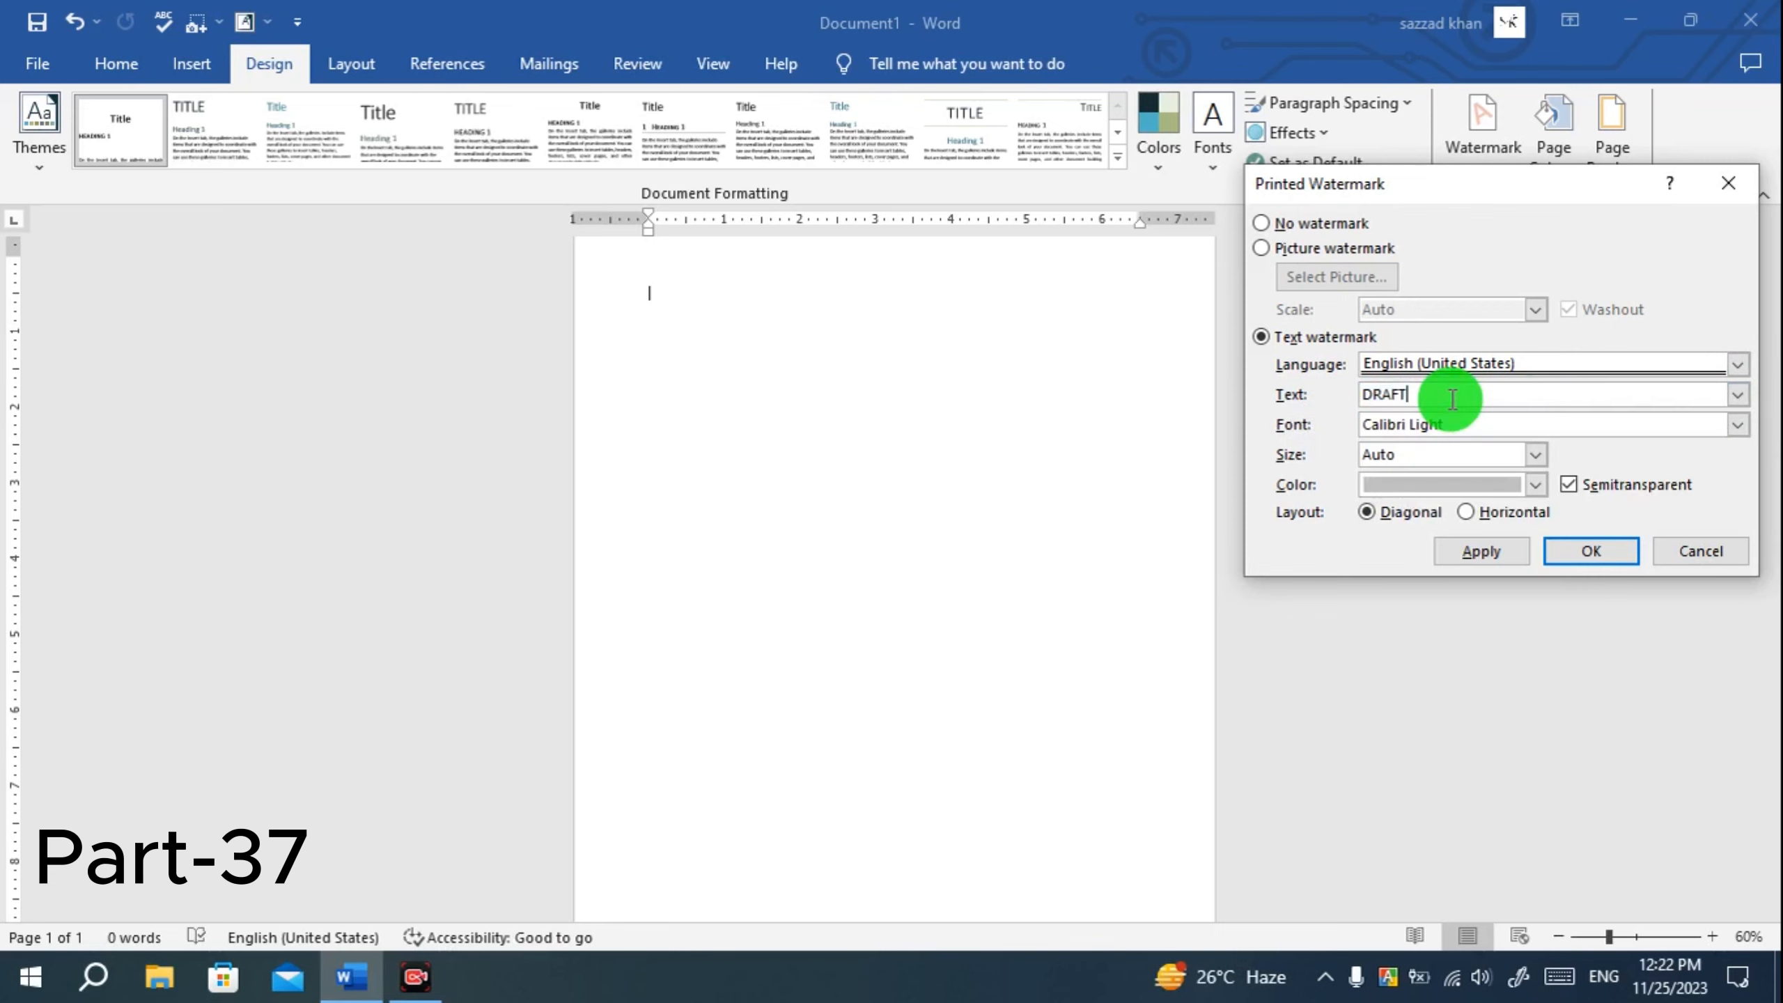
{"action": "left_click_drag", "start_coordinate": [1452, 400], "coordinate": [1341, 405]}
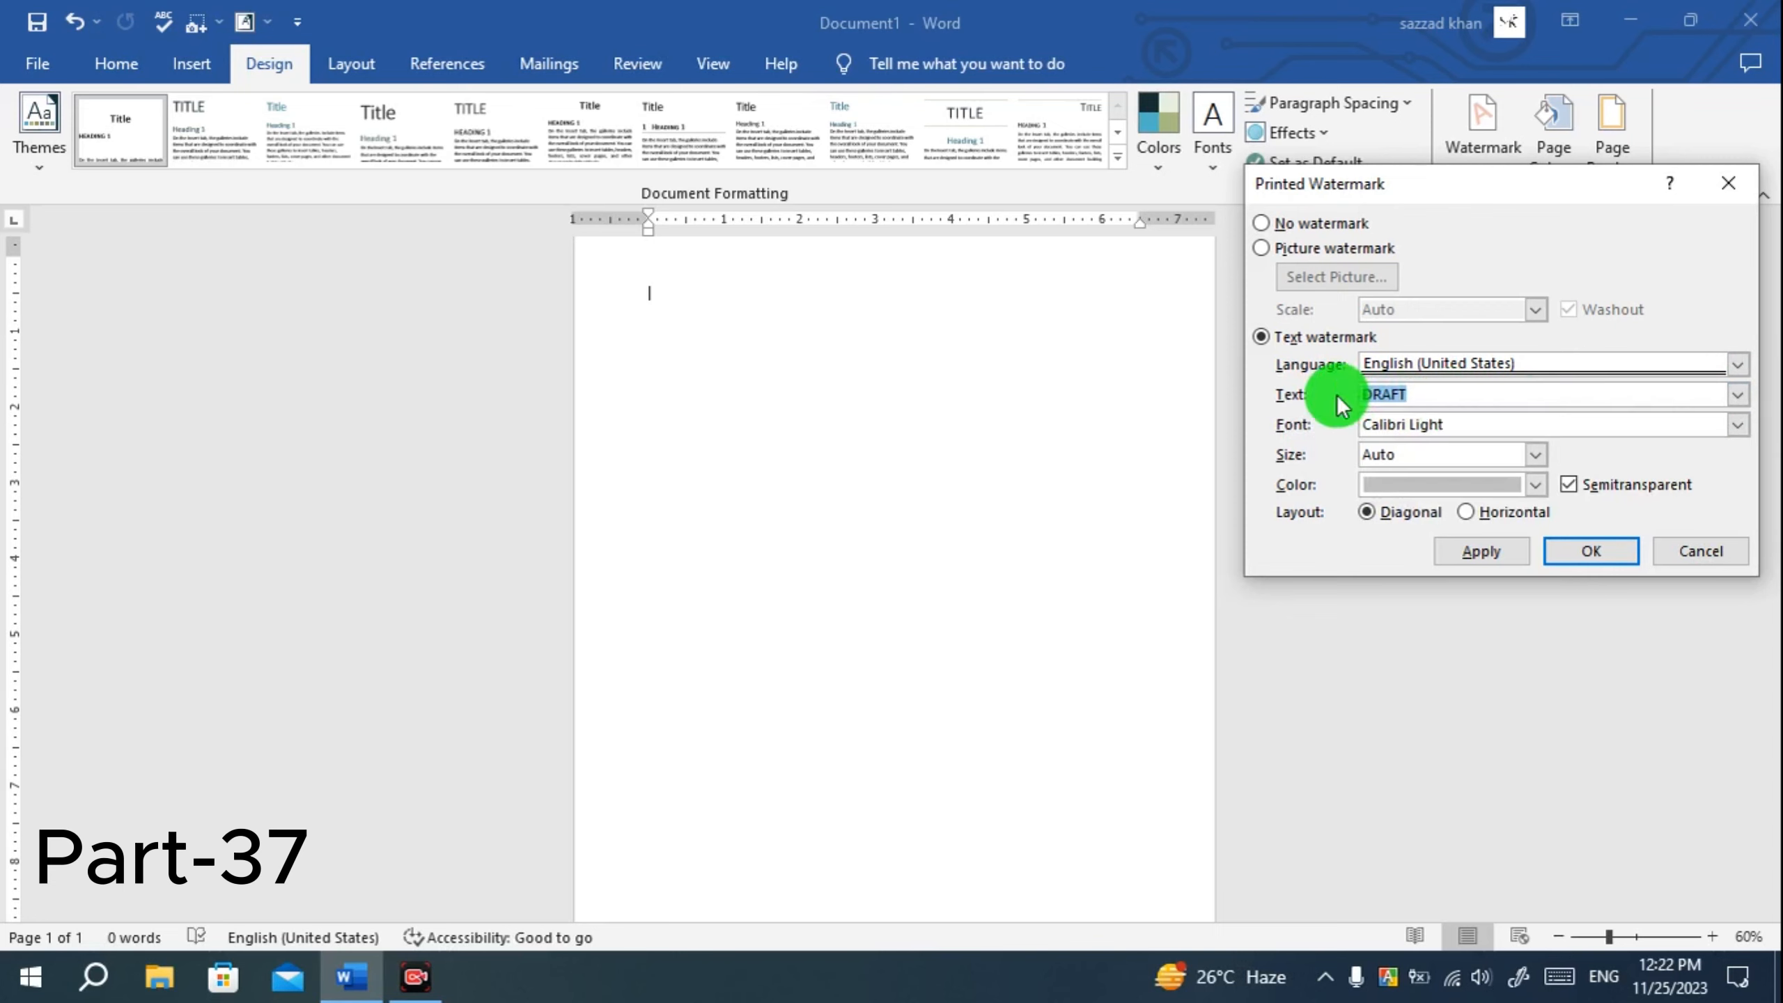
{"action": "type", "text": "sazzad"}
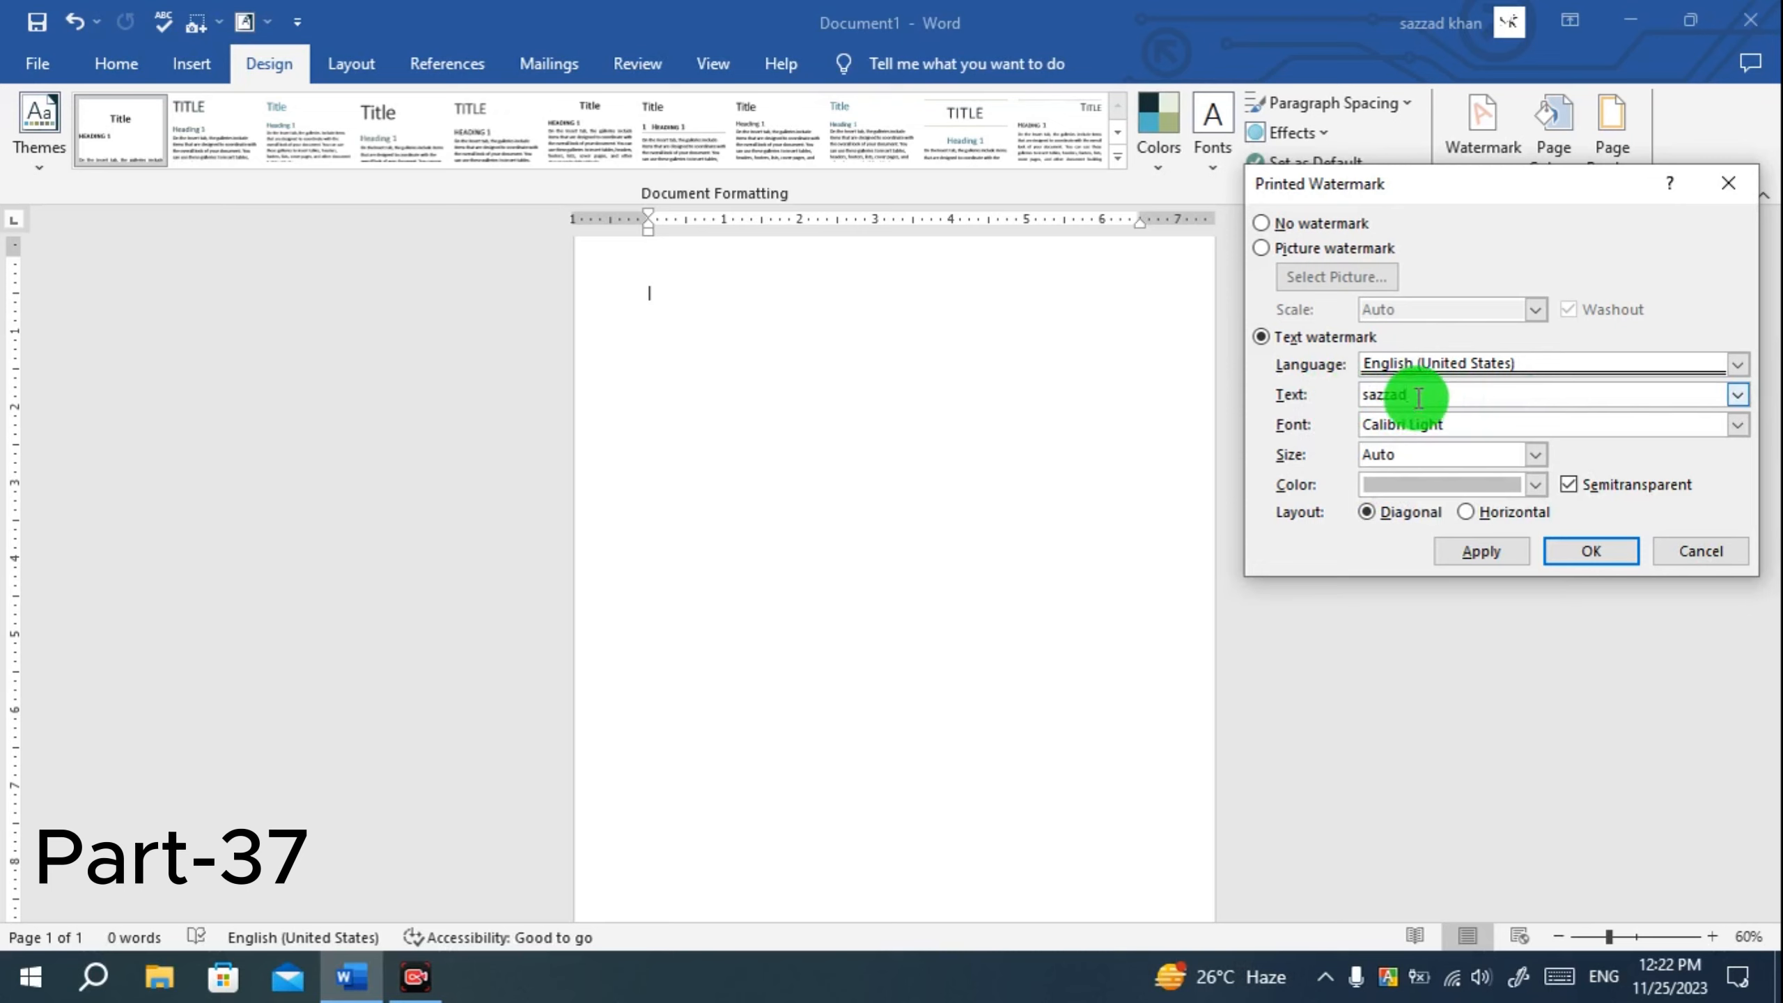
{"action": "type", "text": " khan"}
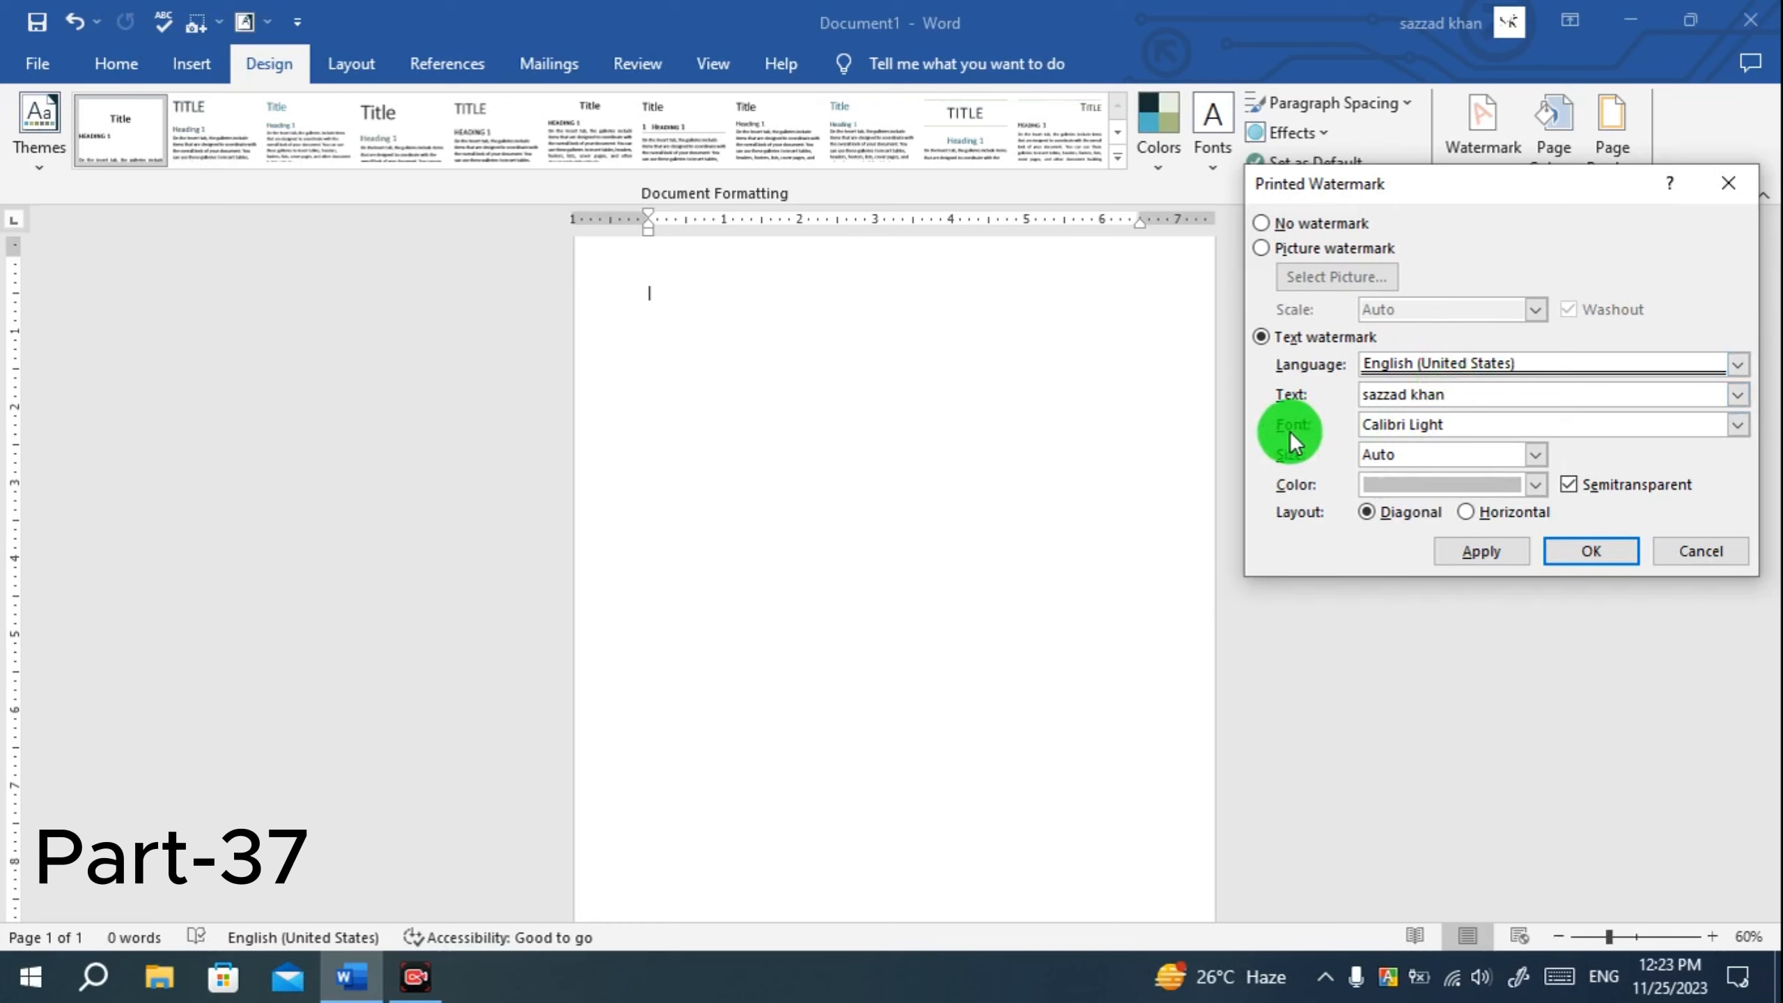
Change the watermark font from Calibri Light to Nikosh.
{"action": "left_click", "coordinate": [1737, 424]}
{"action": "scroll", "coordinate": [1513, 504], "scroll_direction": "down", "scroll_amount": 4}
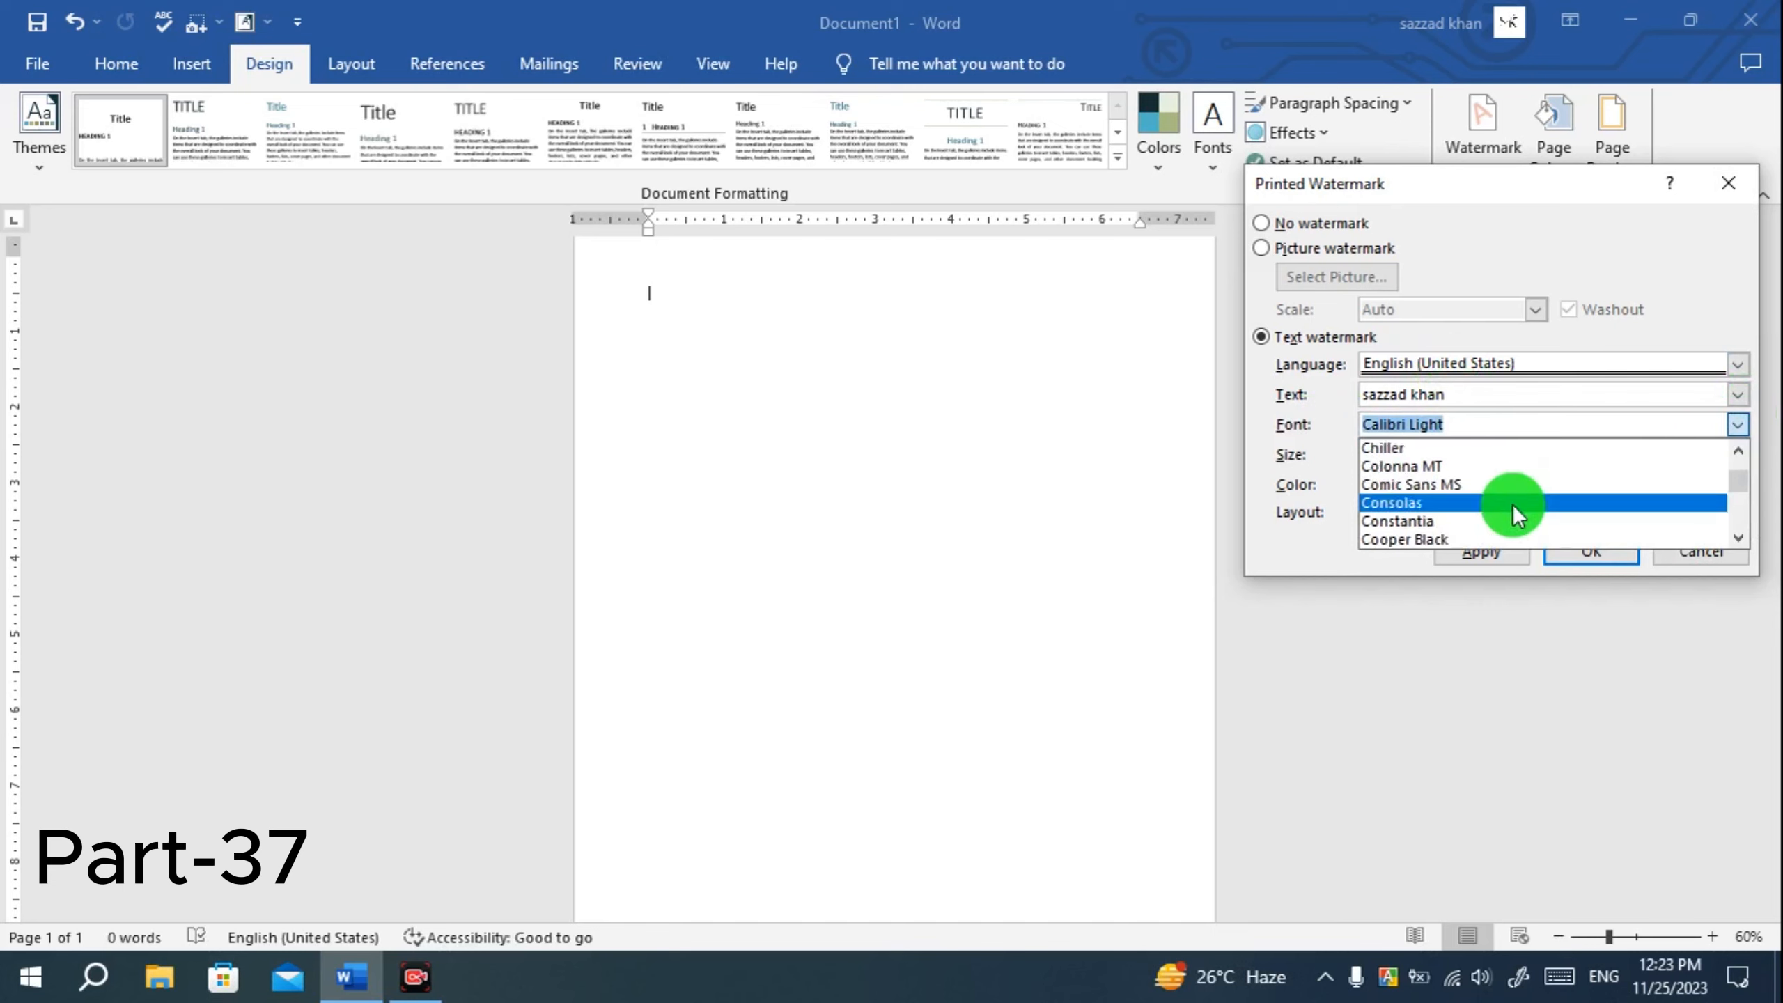
{"action": "scroll", "coordinate": [1474, 502], "scroll_direction": "down", "scroll_amount": 20}
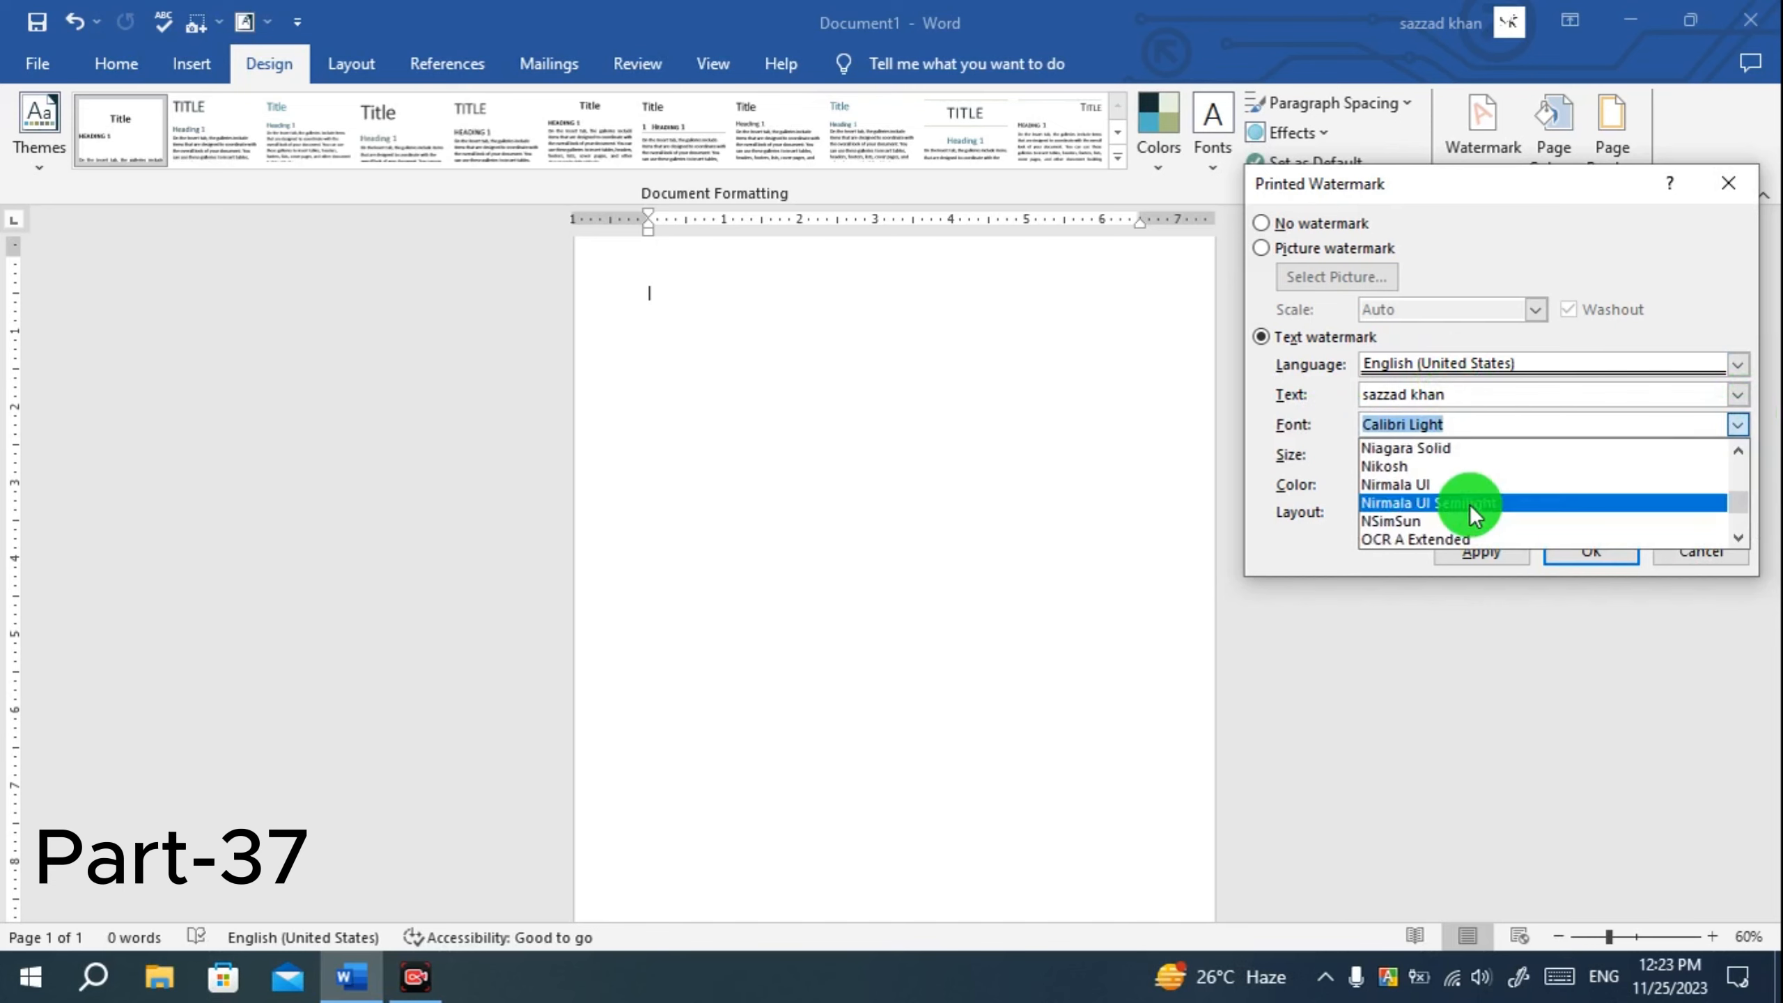
{"action": "scroll", "coordinate": [1470, 504], "scroll_direction": "down", "scroll_amount": 20}
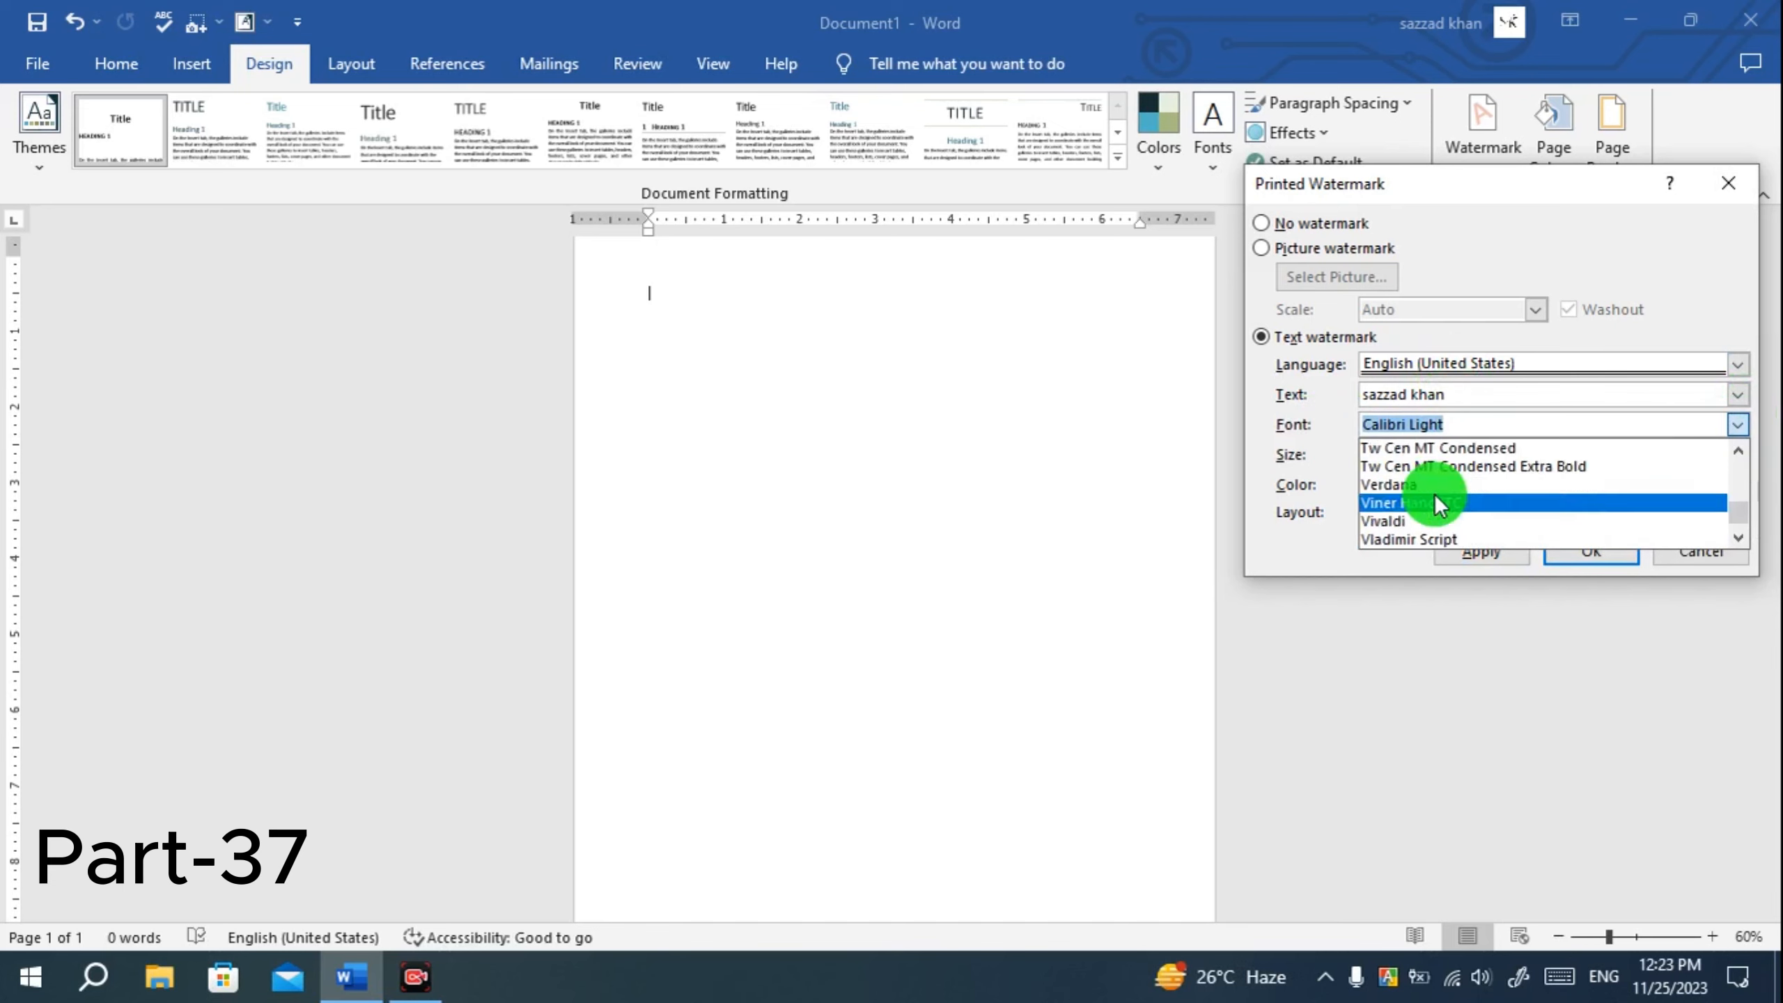
{"action": "scroll", "coordinate": [1433, 504], "scroll_direction": "down", "scroll_amount": 3}
{"action": "scroll", "coordinate": [1427, 505], "scroll_direction": "up", "scroll_amount": 20}
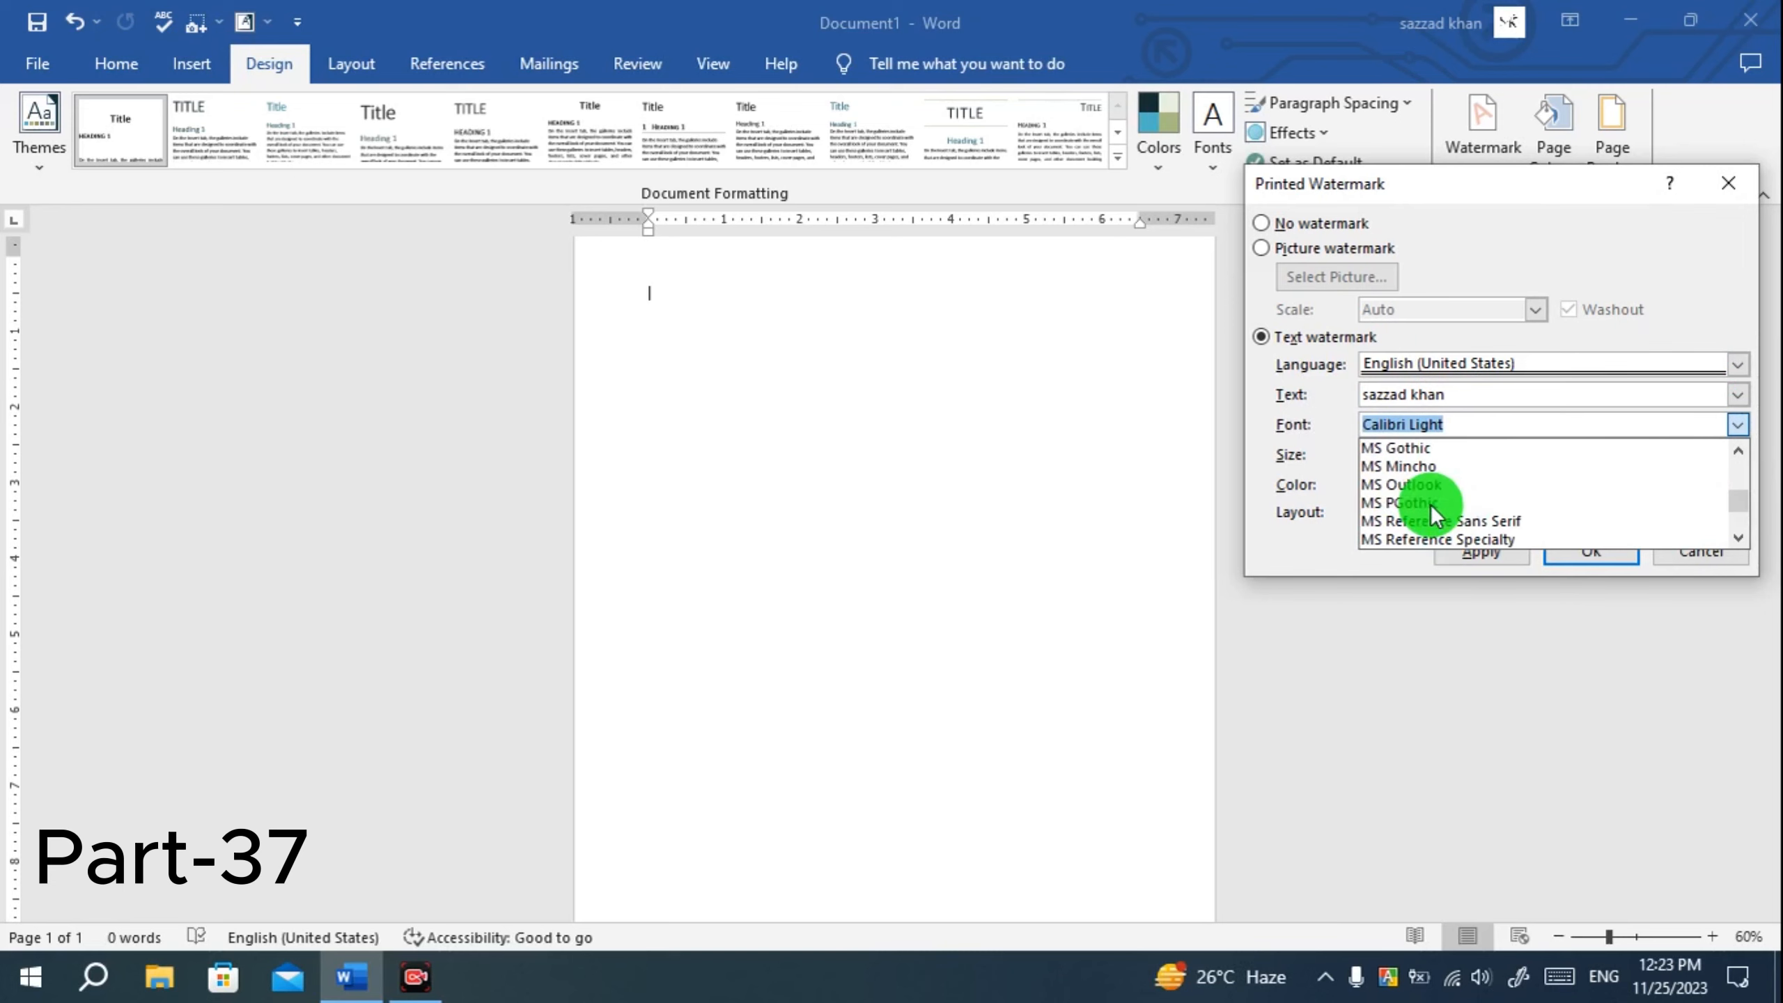
{"action": "scroll", "coordinate": [1431, 504], "scroll_direction": "up", "scroll_amount": 13}
{"action": "scroll", "coordinate": [1431, 504], "scroll_direction": "down", "scroll_amount": 17}
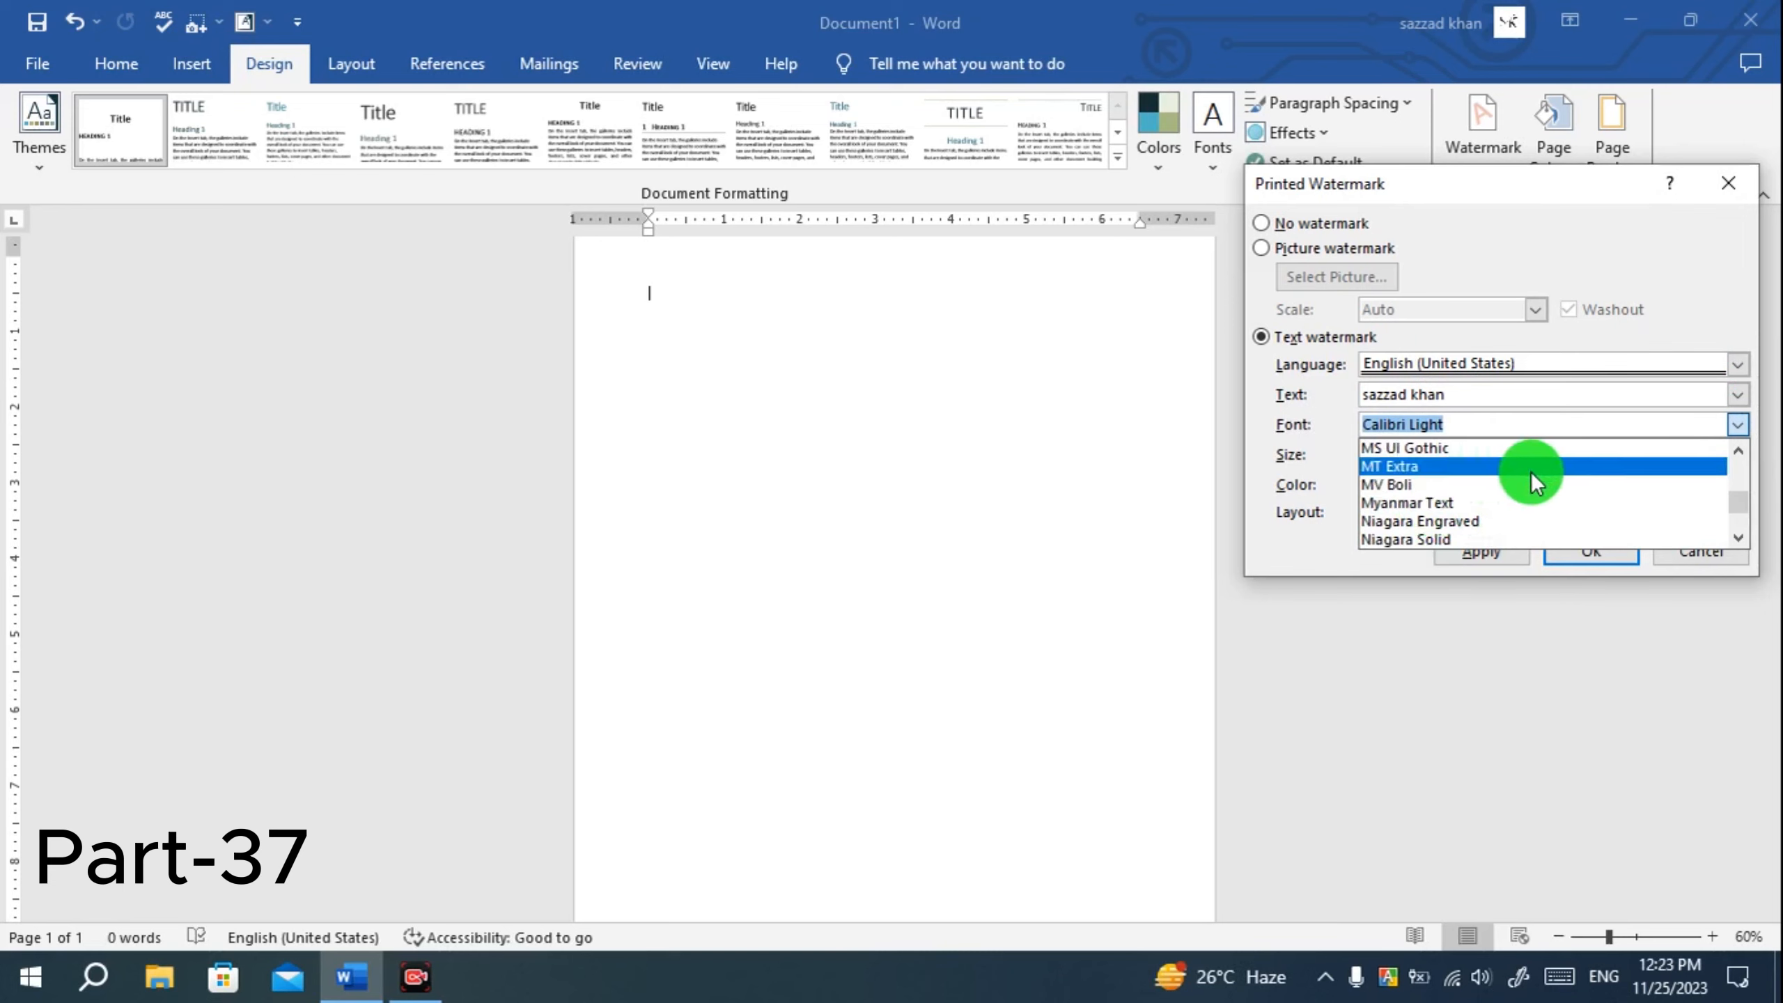
{"action": "scroll", "coordinate": [1531, 472], "scroll_direction": "down", "scroll_amount": 2}
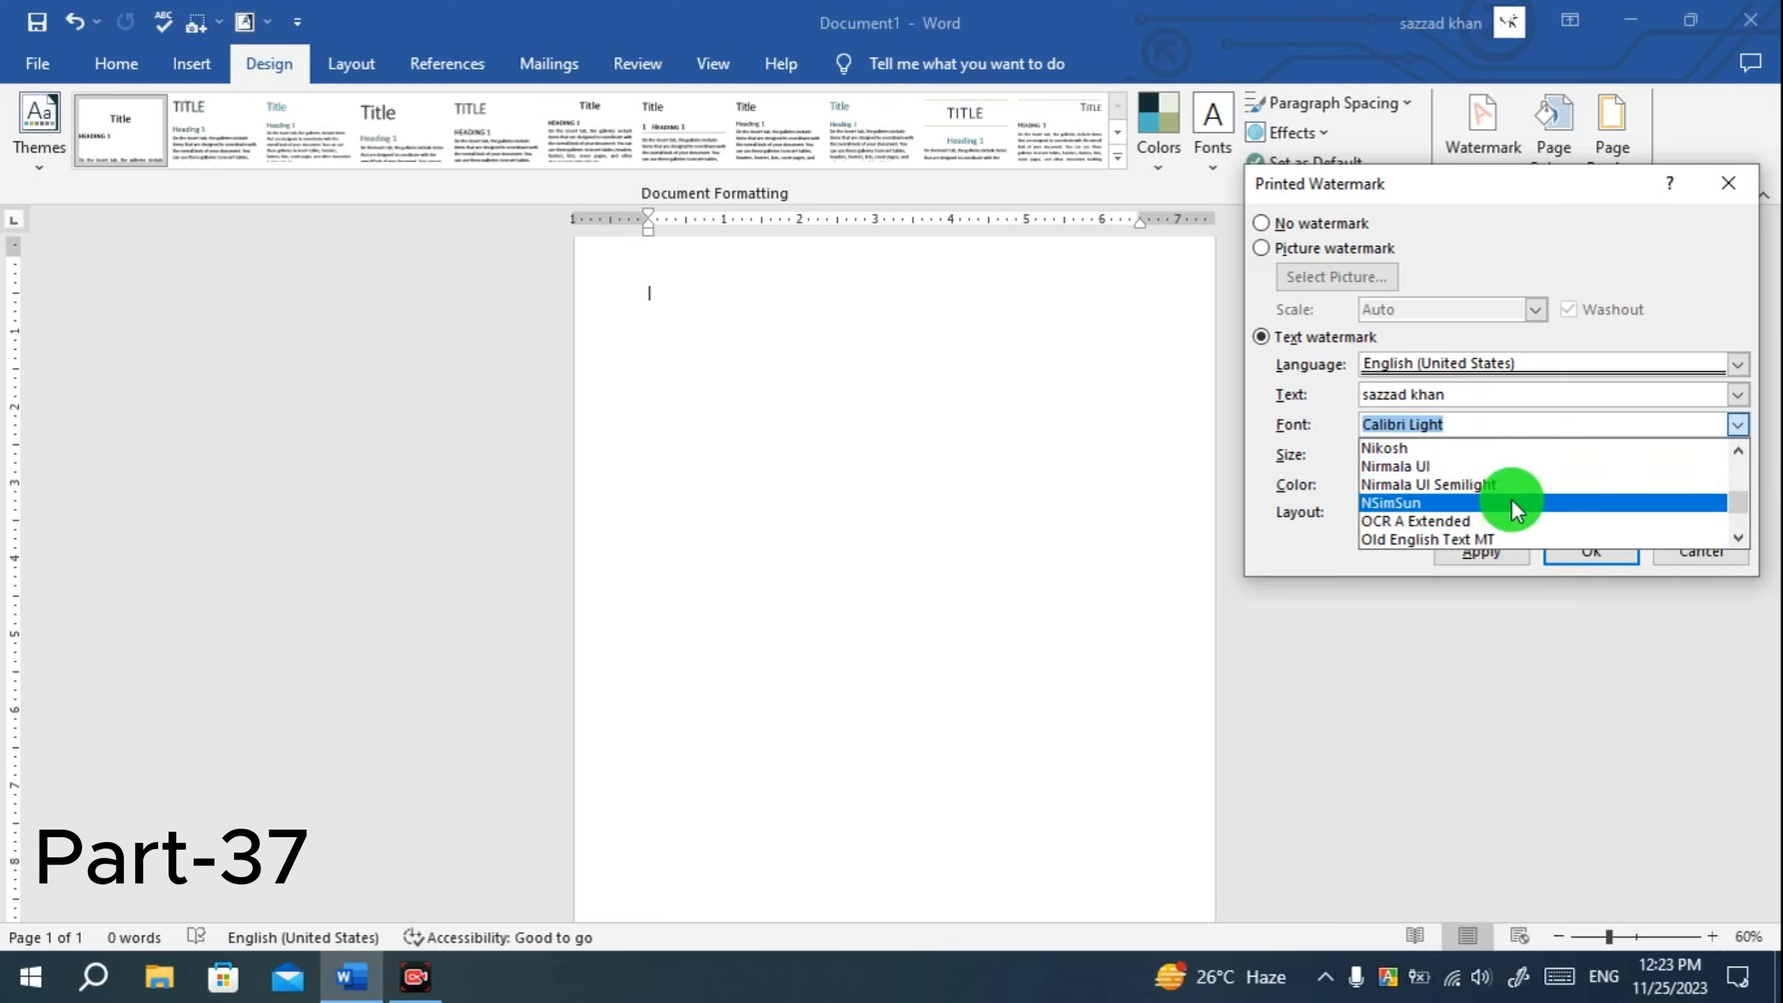
{"action": "left_click", "coordinate": [1394, 451]}
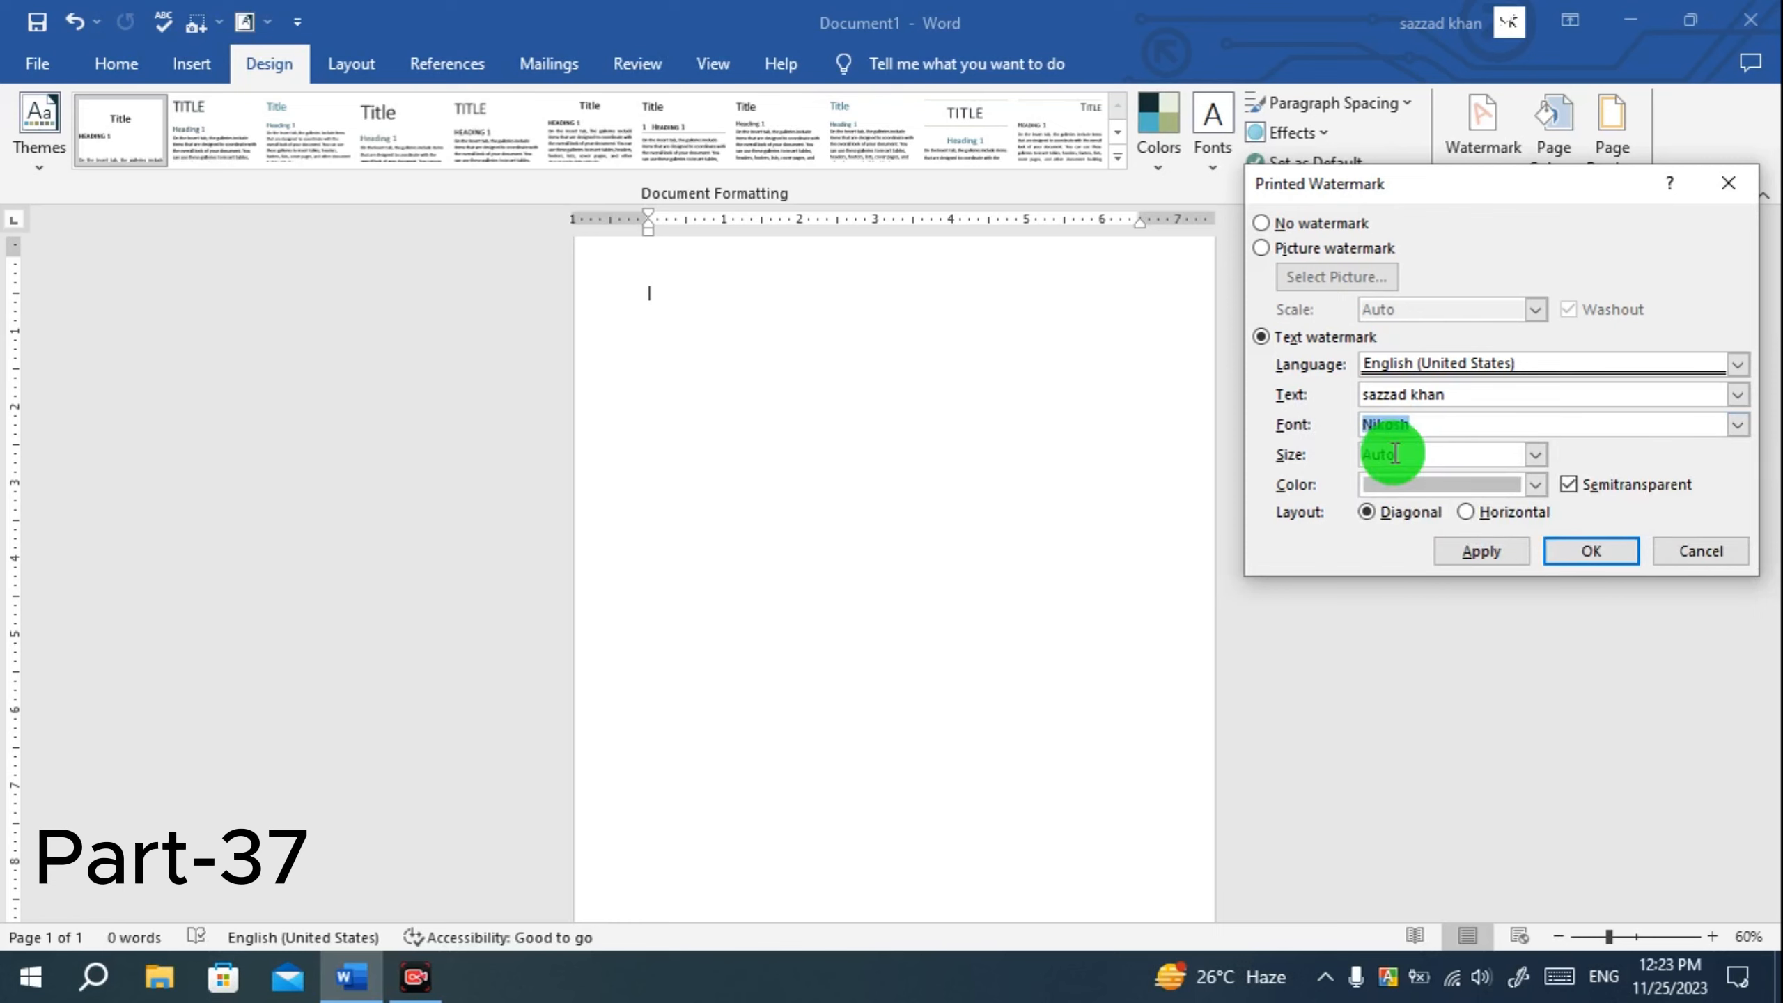
{"action": "left_click", "coordinate": [1427, 427]}
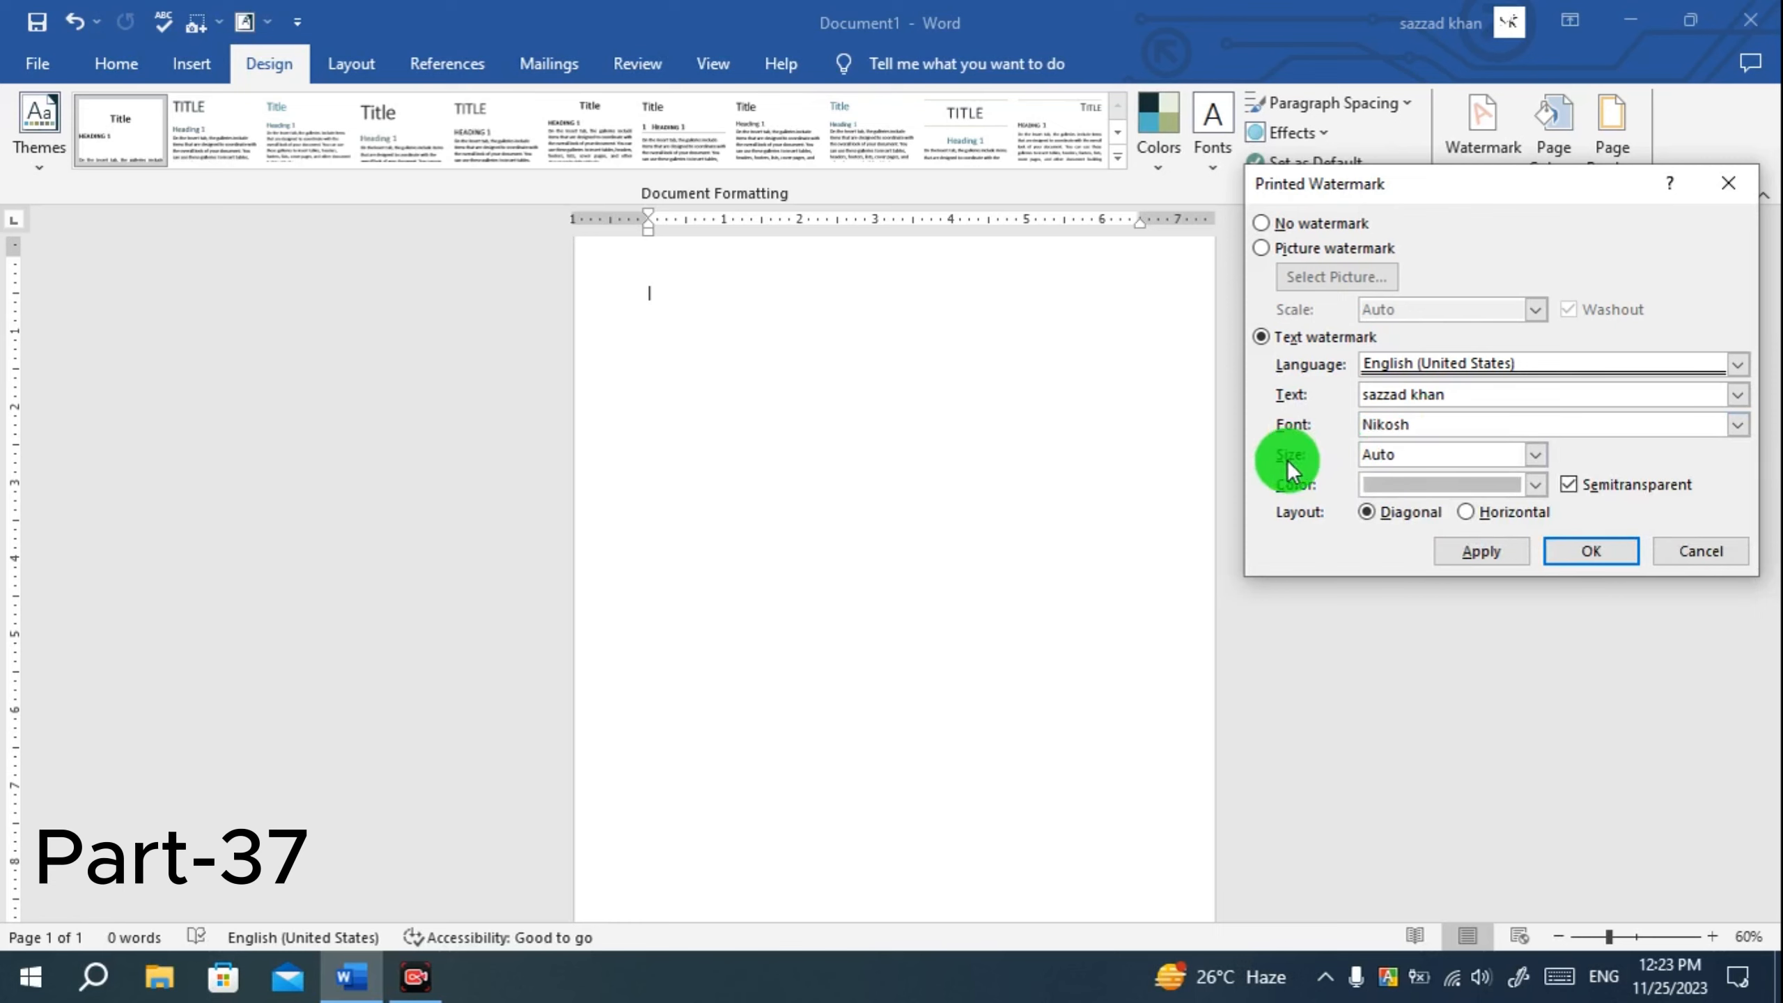
Set the watermark text size to 105, after briefly trying 44.
{"action": "left_click", "coordinate": [1544, 455]}
{"action": "left_click", "coordinate": [1382, 522]}
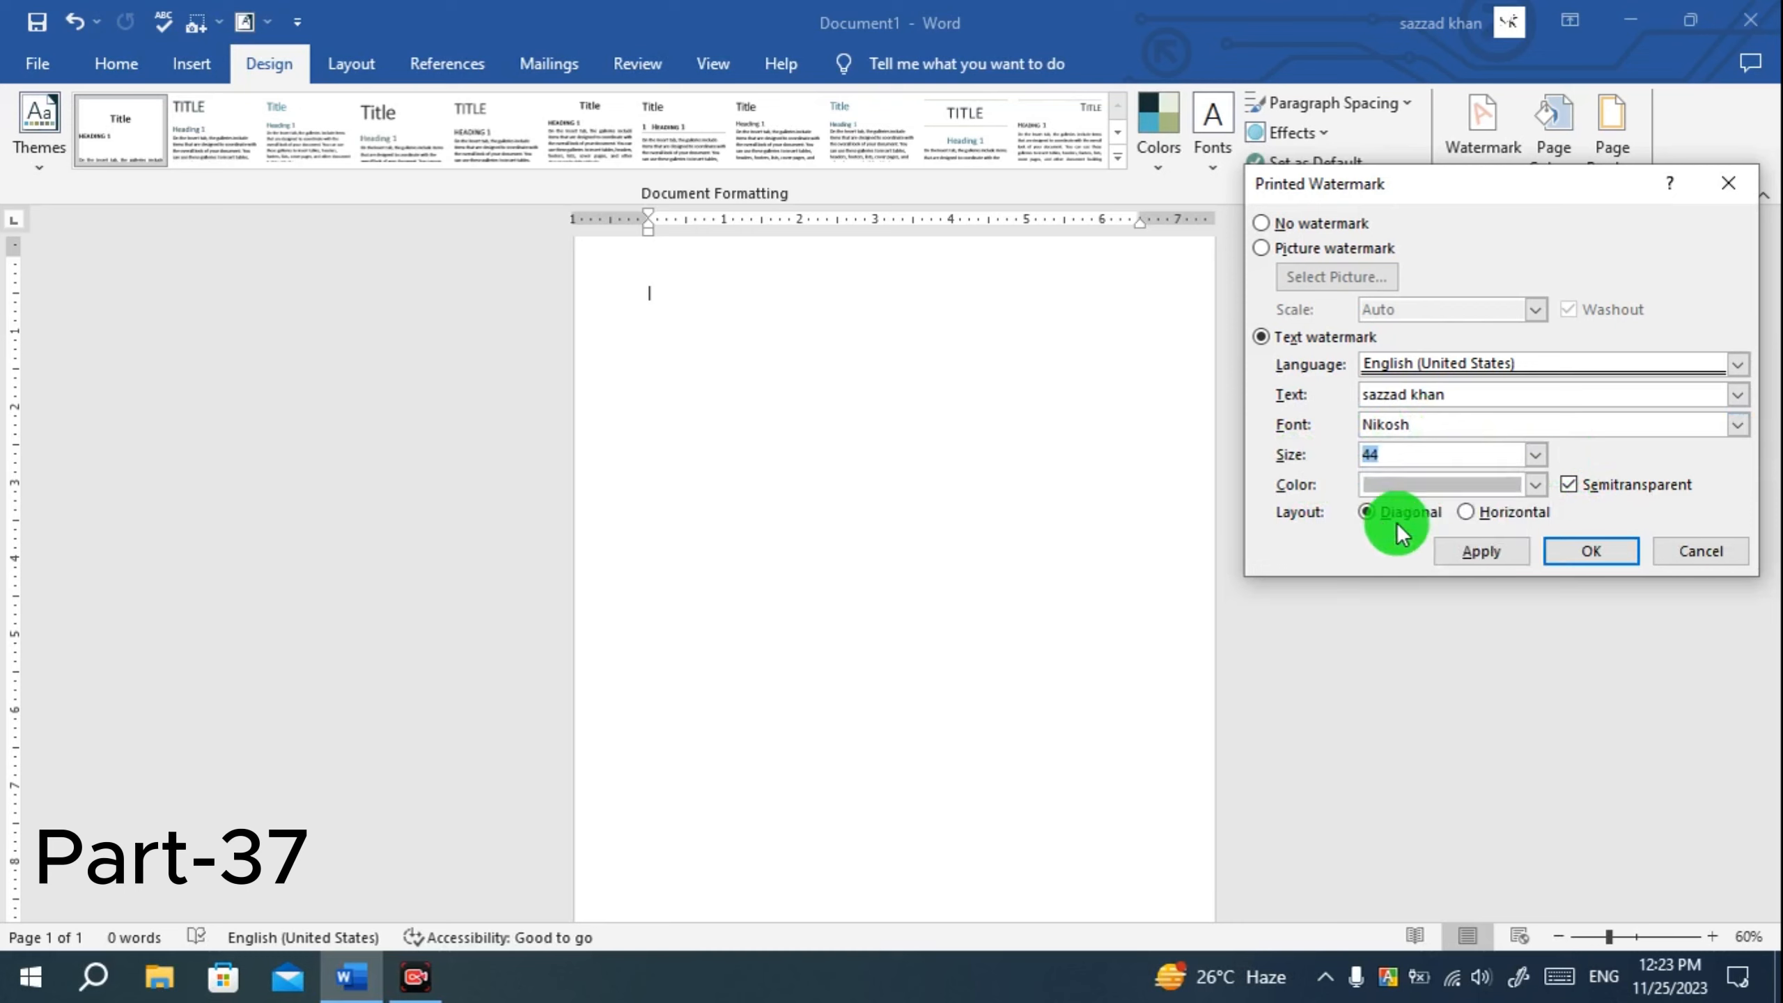
{"action": "left_click", "coordinate": [1533, 457]}
{"action": "scroll", "coordinate": [1415, 526], "scroll_direction": "down", "scroll_amount": 3}
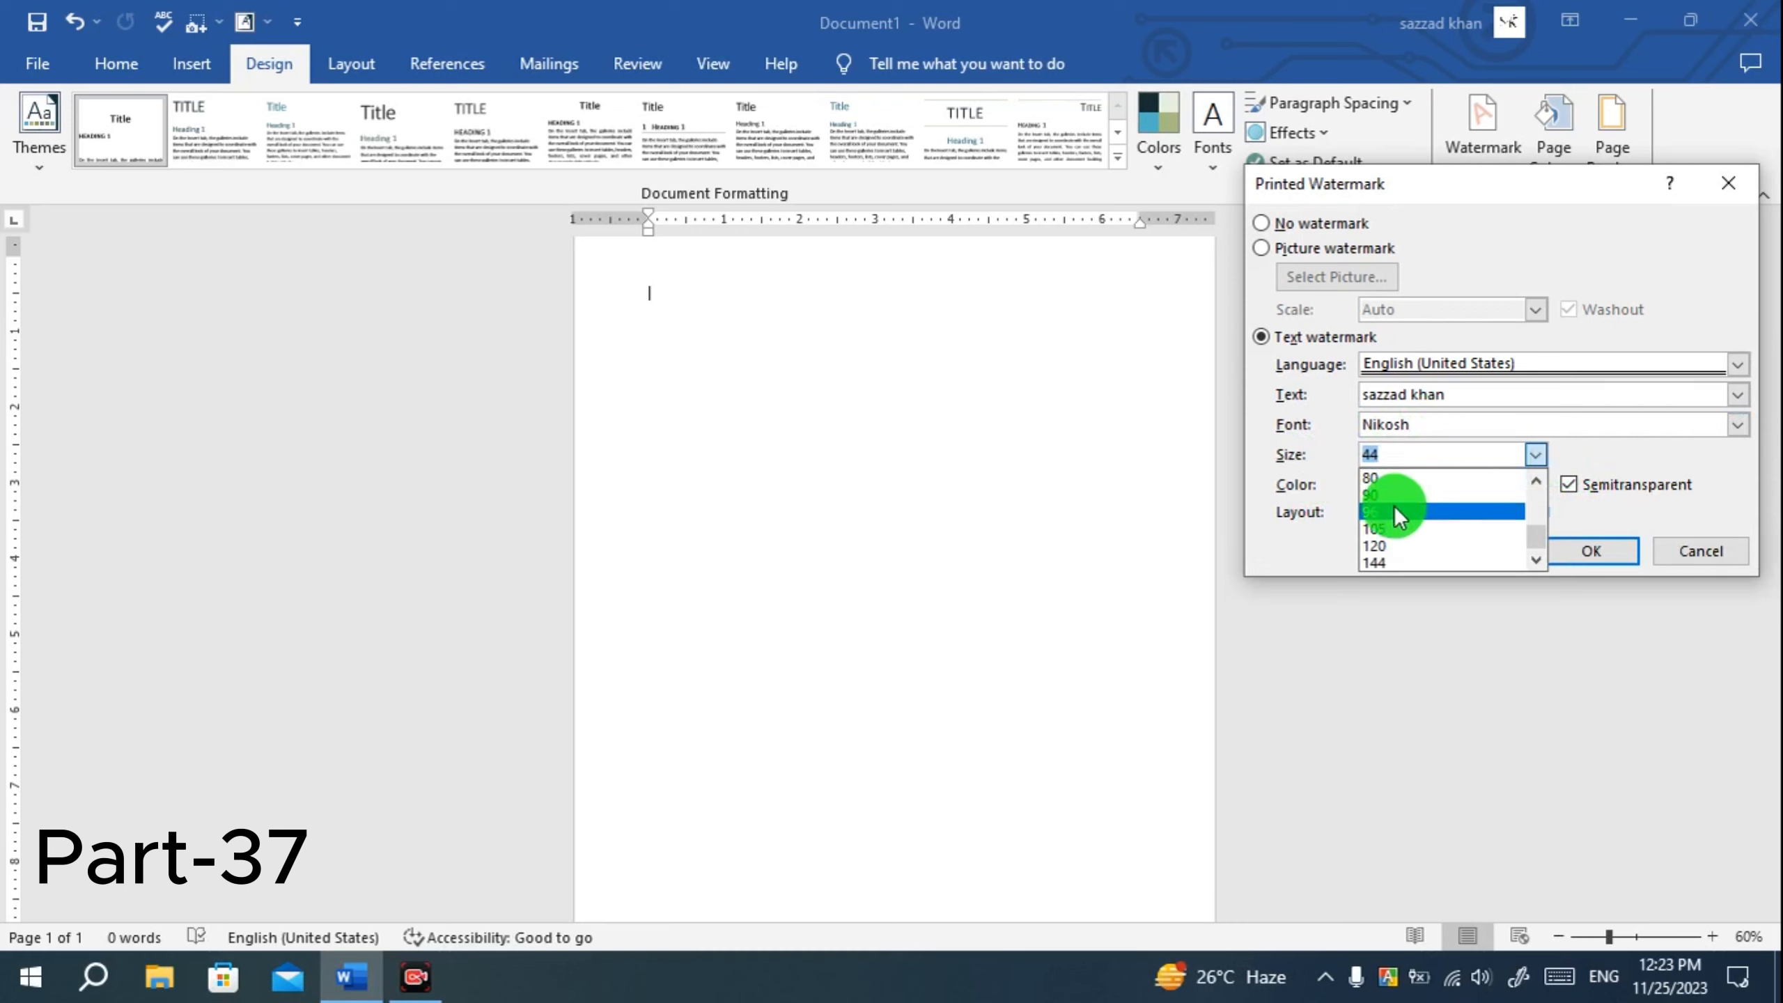
{"action": "left_click", "coordinate": [1394, 530]}
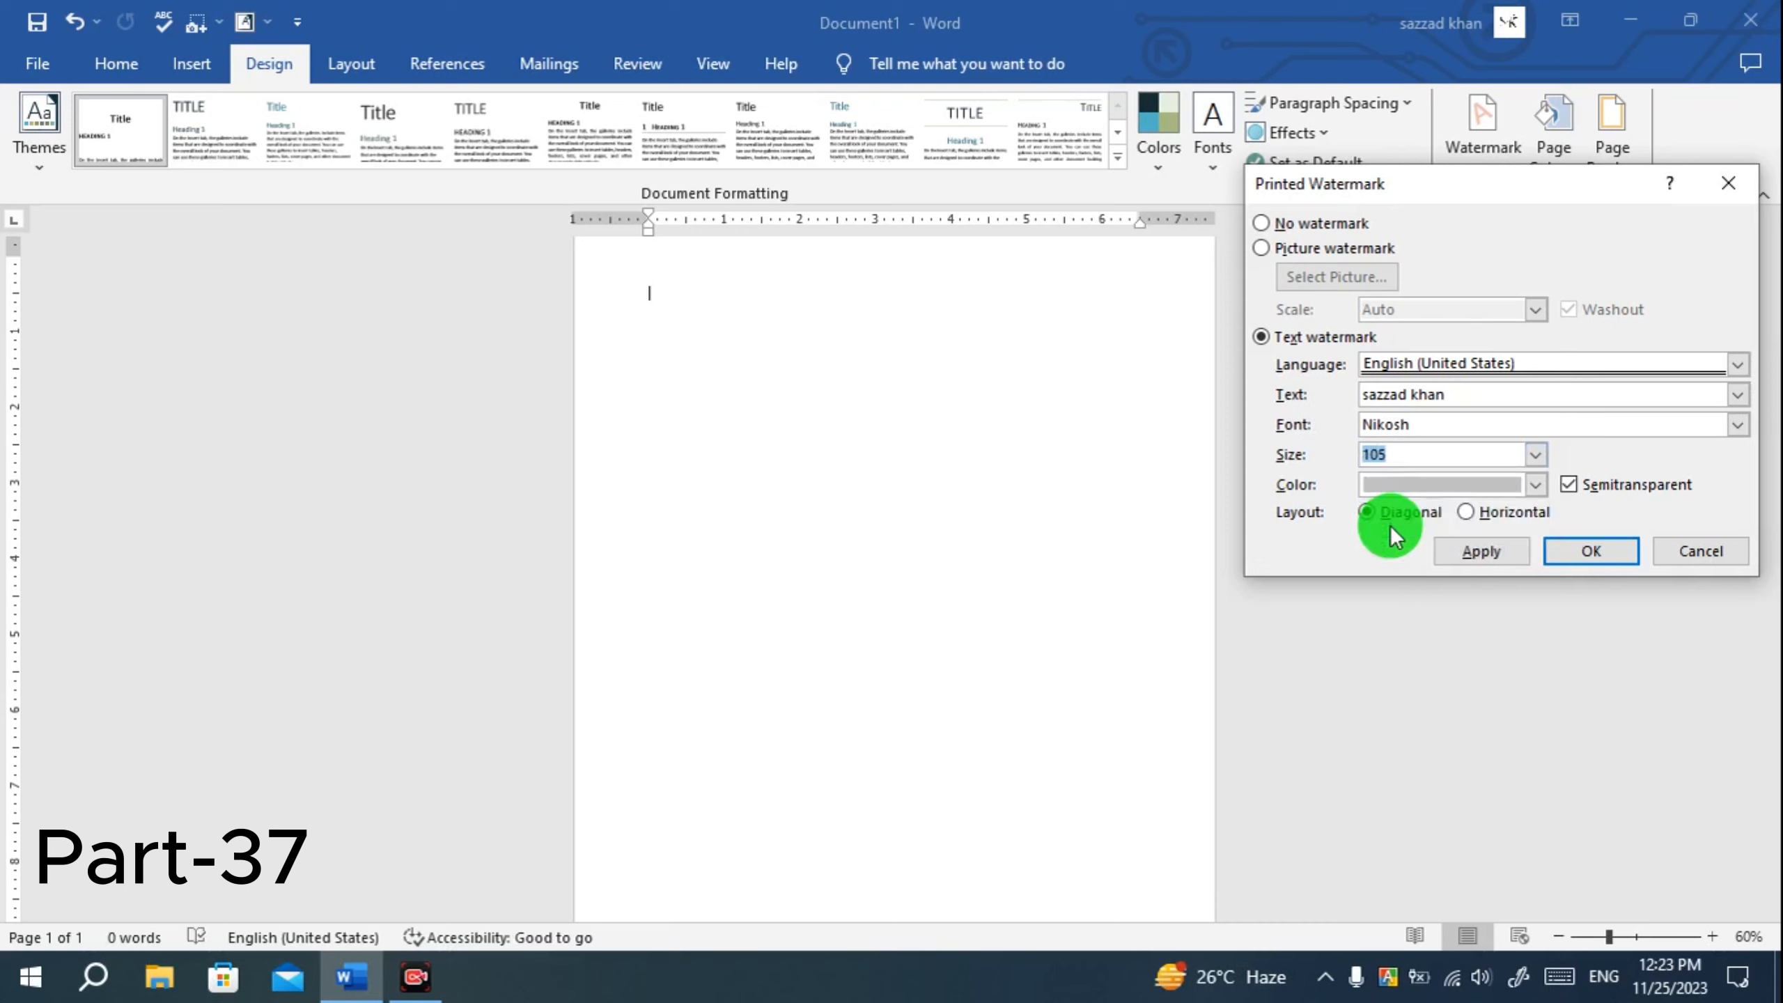
{"action": "left_click", "coordinate": [1534, 484]}
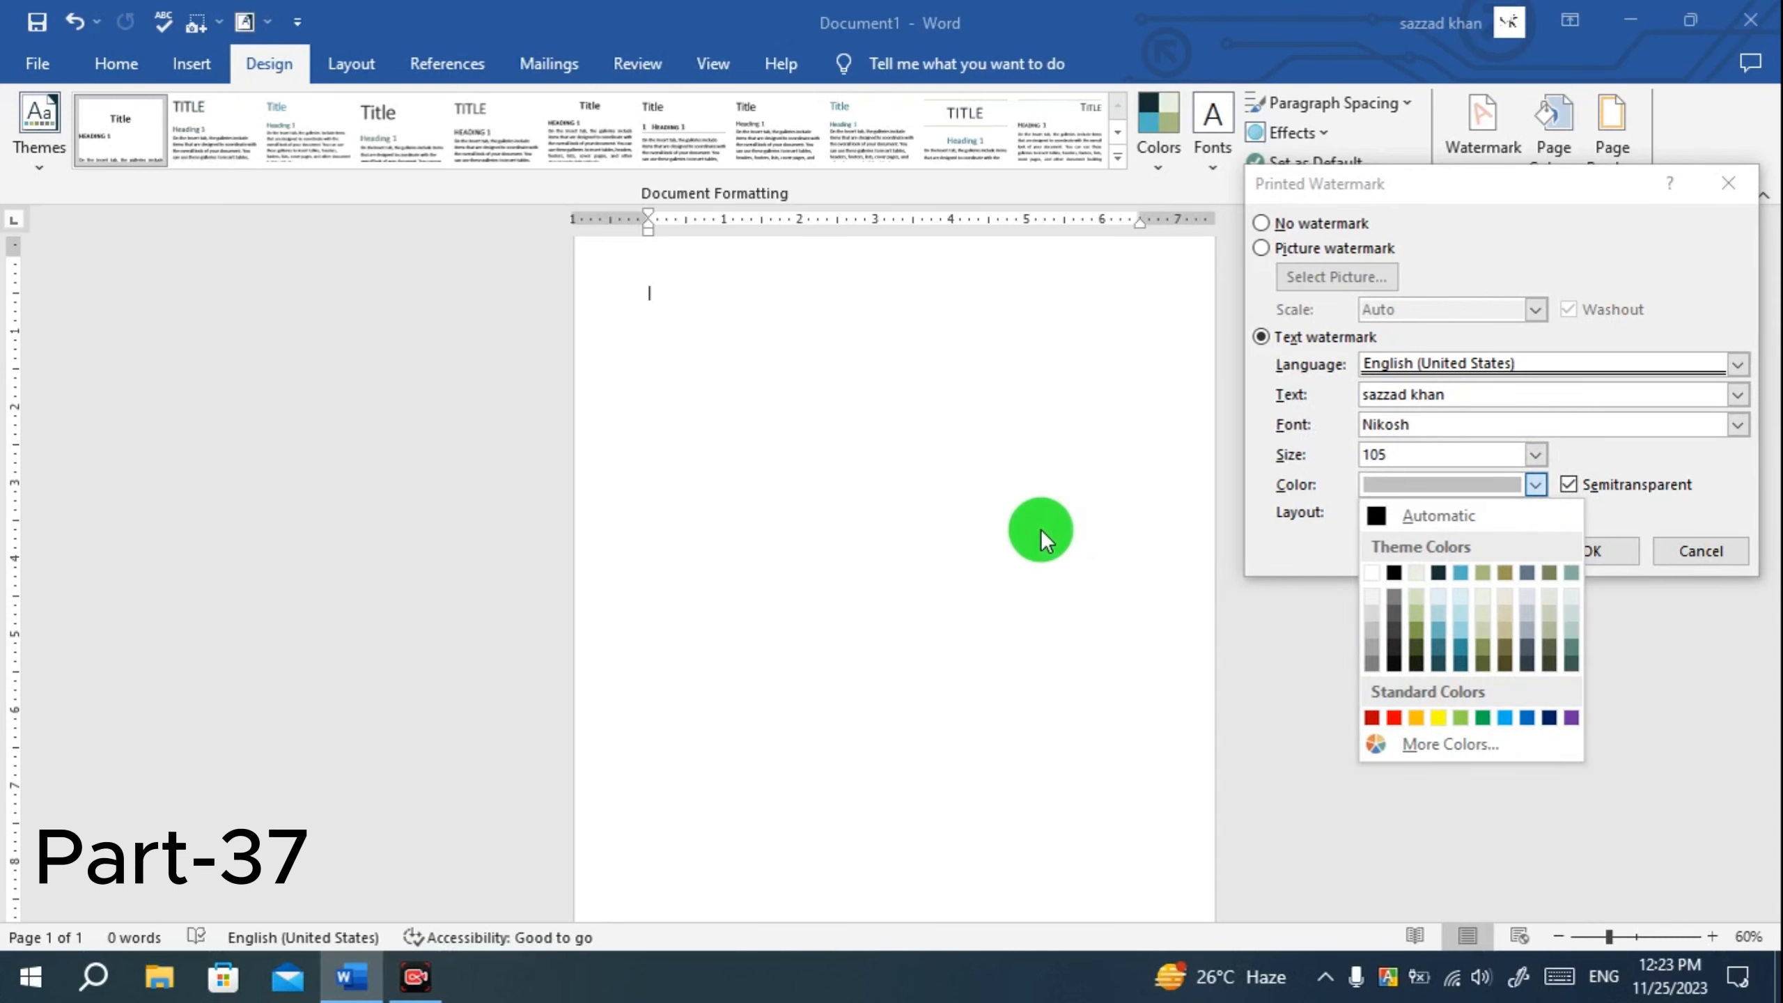
Choose a red-orange custom colour for the watermark and keep it semitransparent.
{"action": "left_click", "coordinate": [1485, 736]}
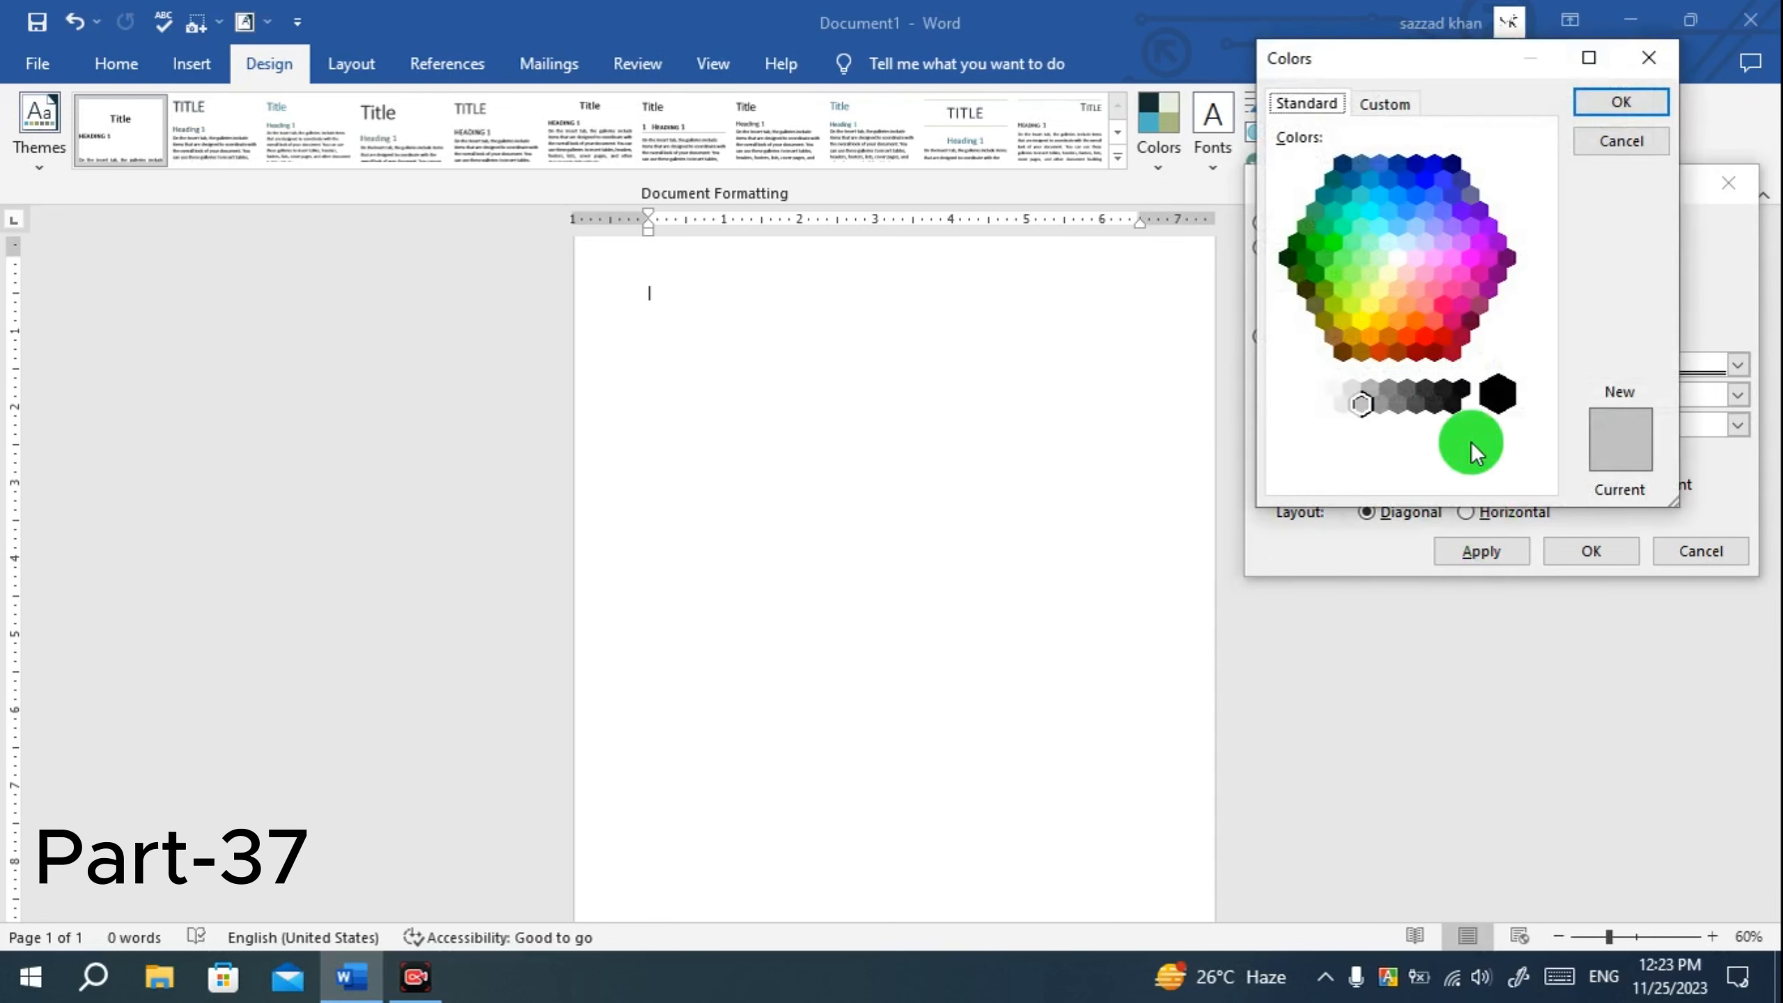
{"action": "left_click", "coordinate": [1318, 256]}
{"action": "left_click", "coordinate": [1357, 262]}
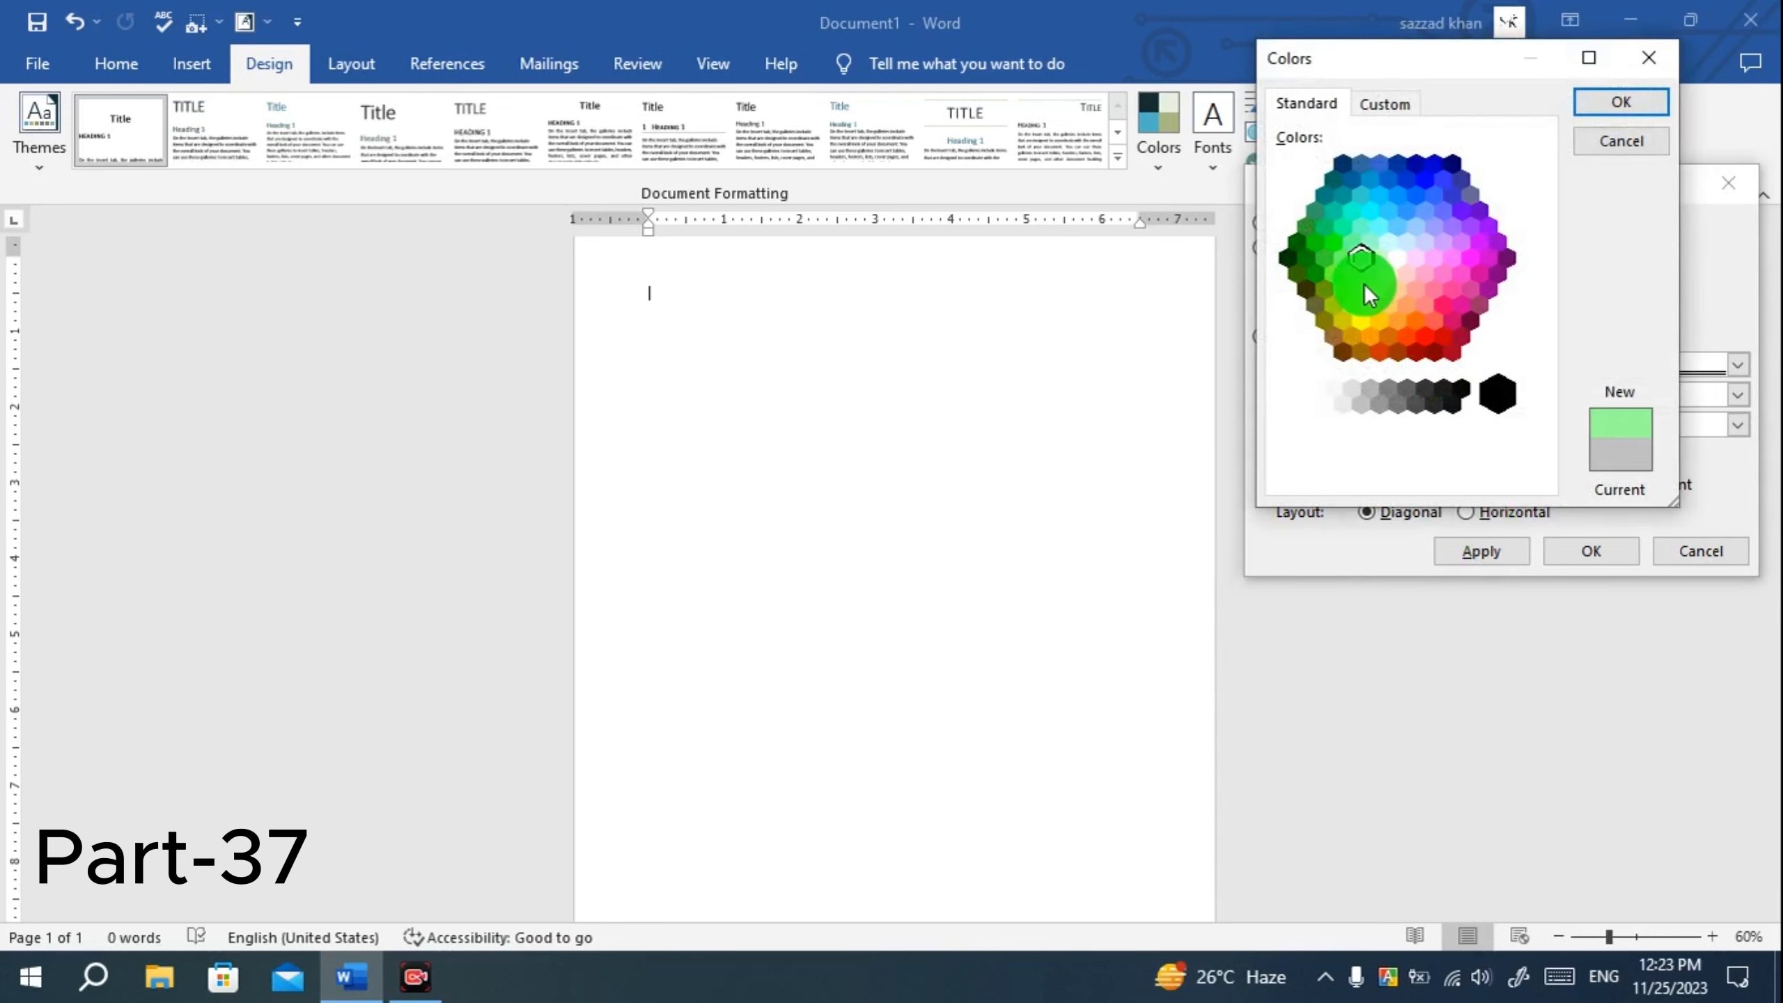
{"action": "left_click", "coordinate": [1342, 321]}
{"action": "left_click", "coordinate": [1413, 328]}
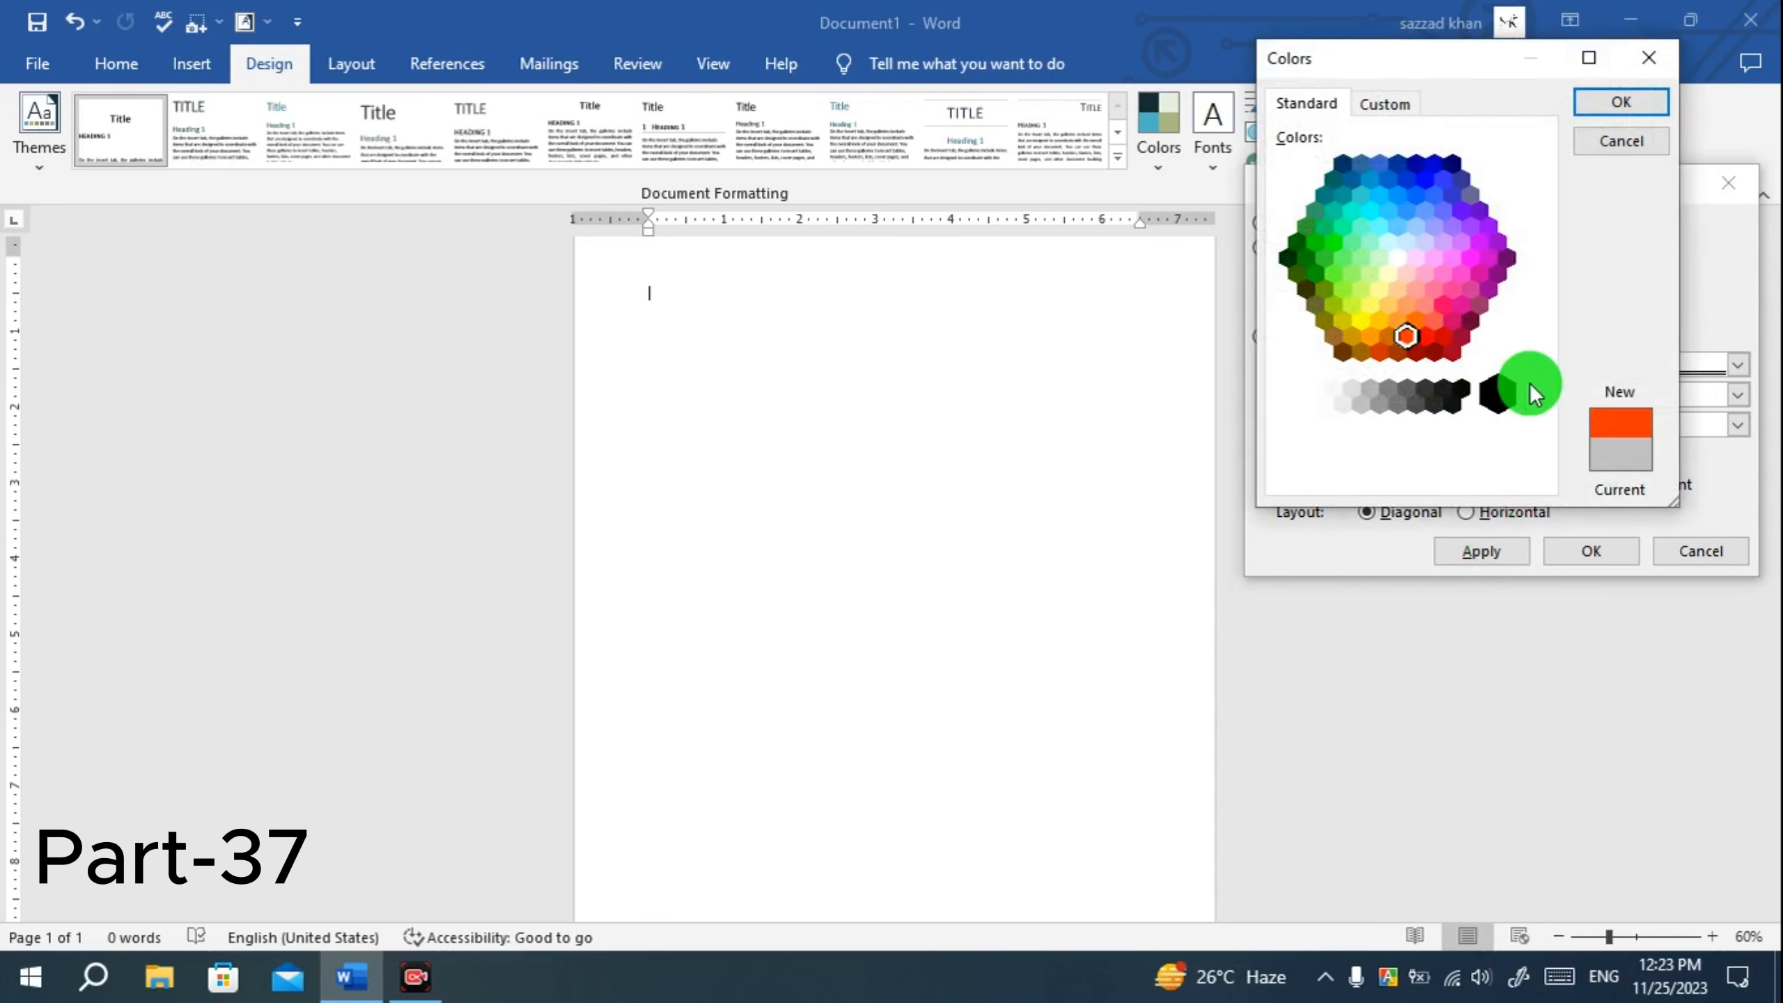
{"action": "left_click", "coordinate": [1613, 105]}
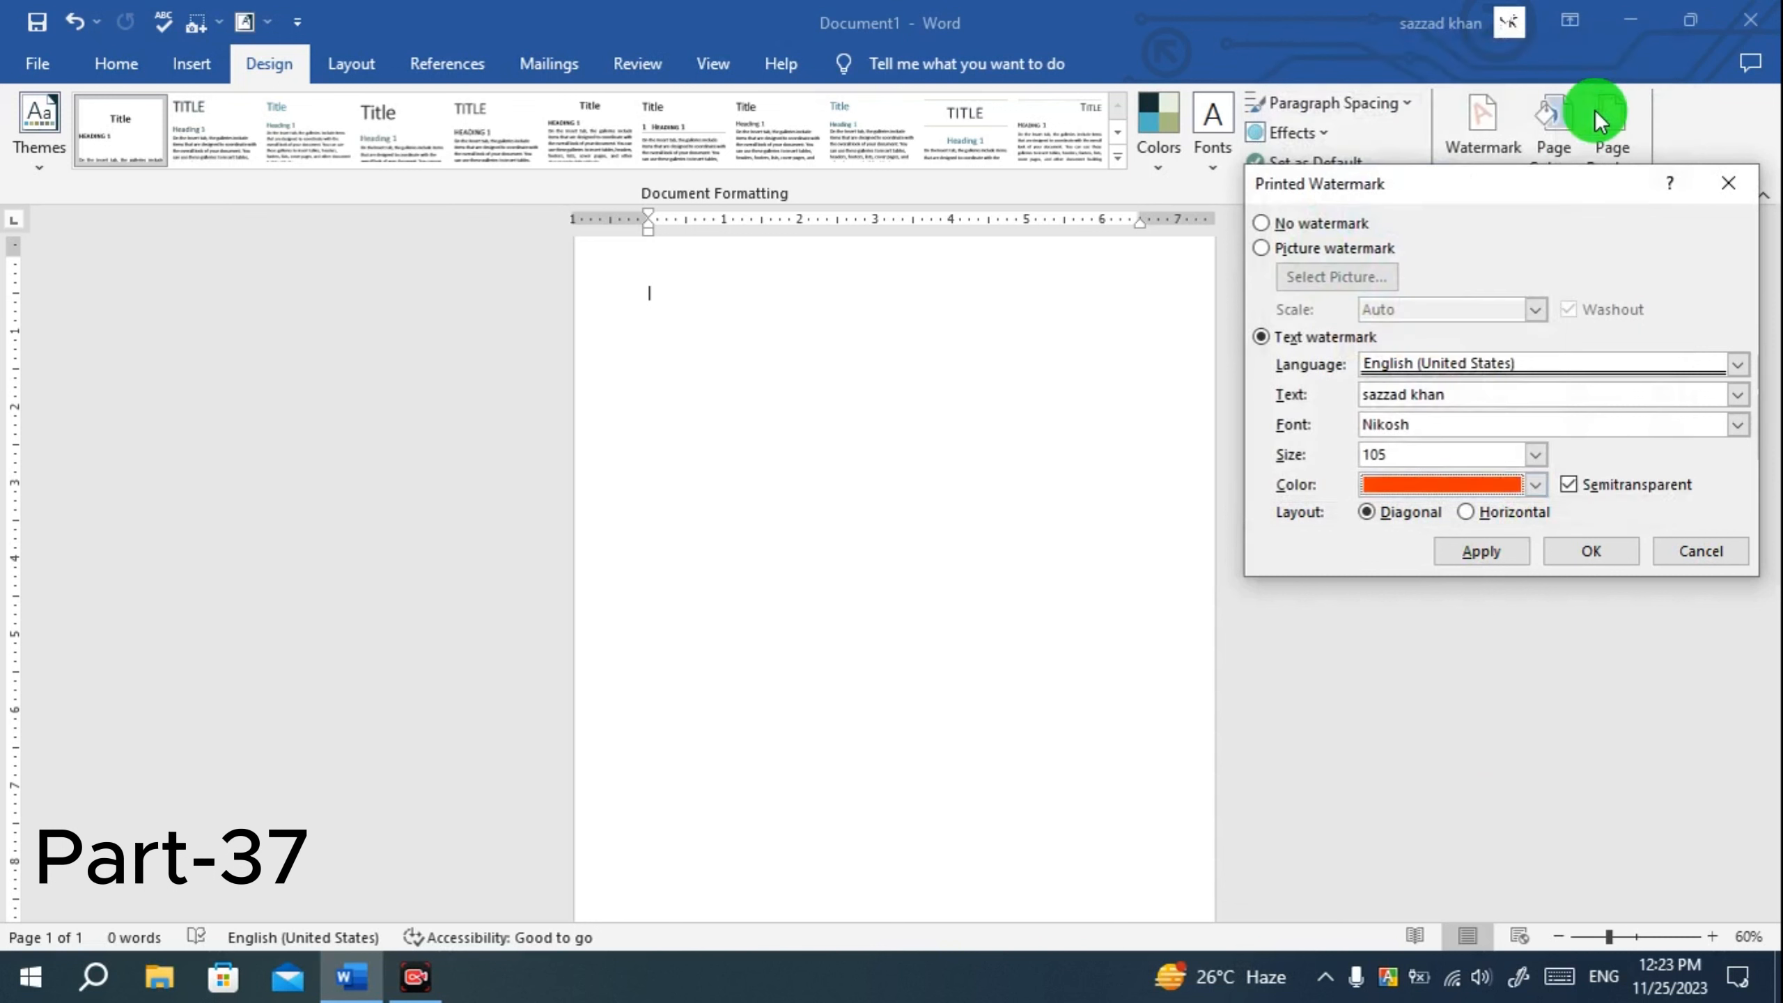
{"action": "left_click", "coordinate": [1573, 485]}
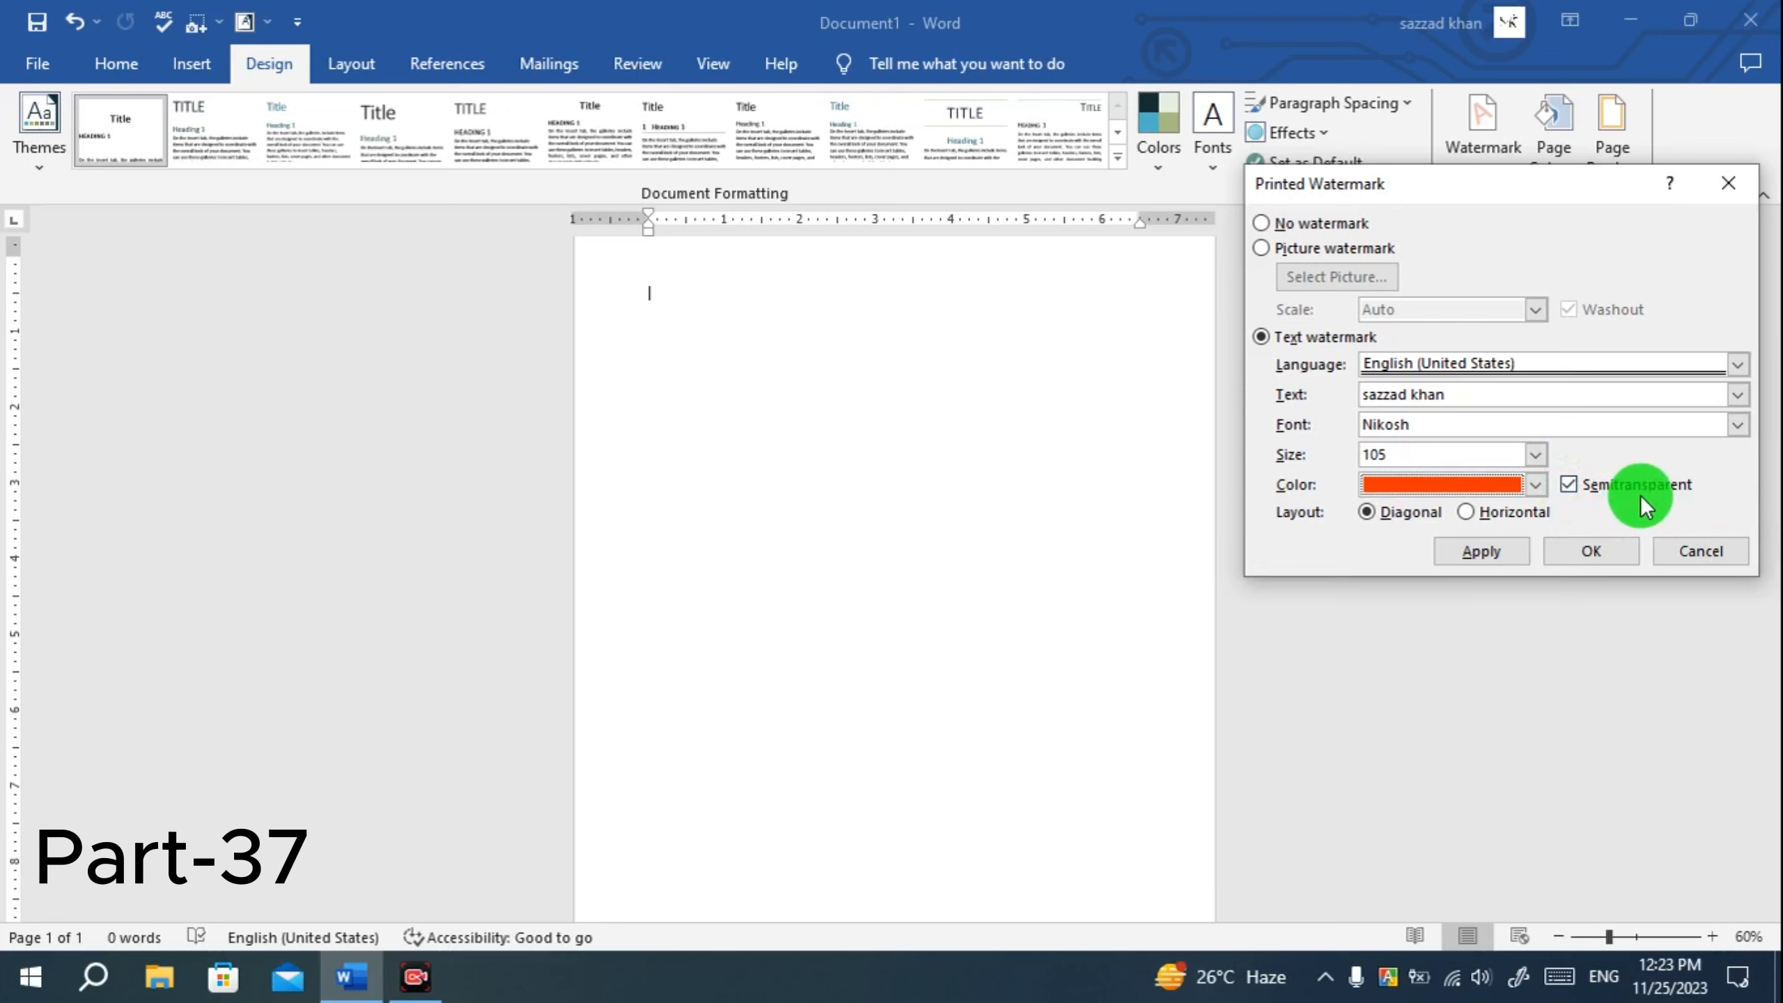
{"action": "left_click", "coordinate": [1578, 485]}
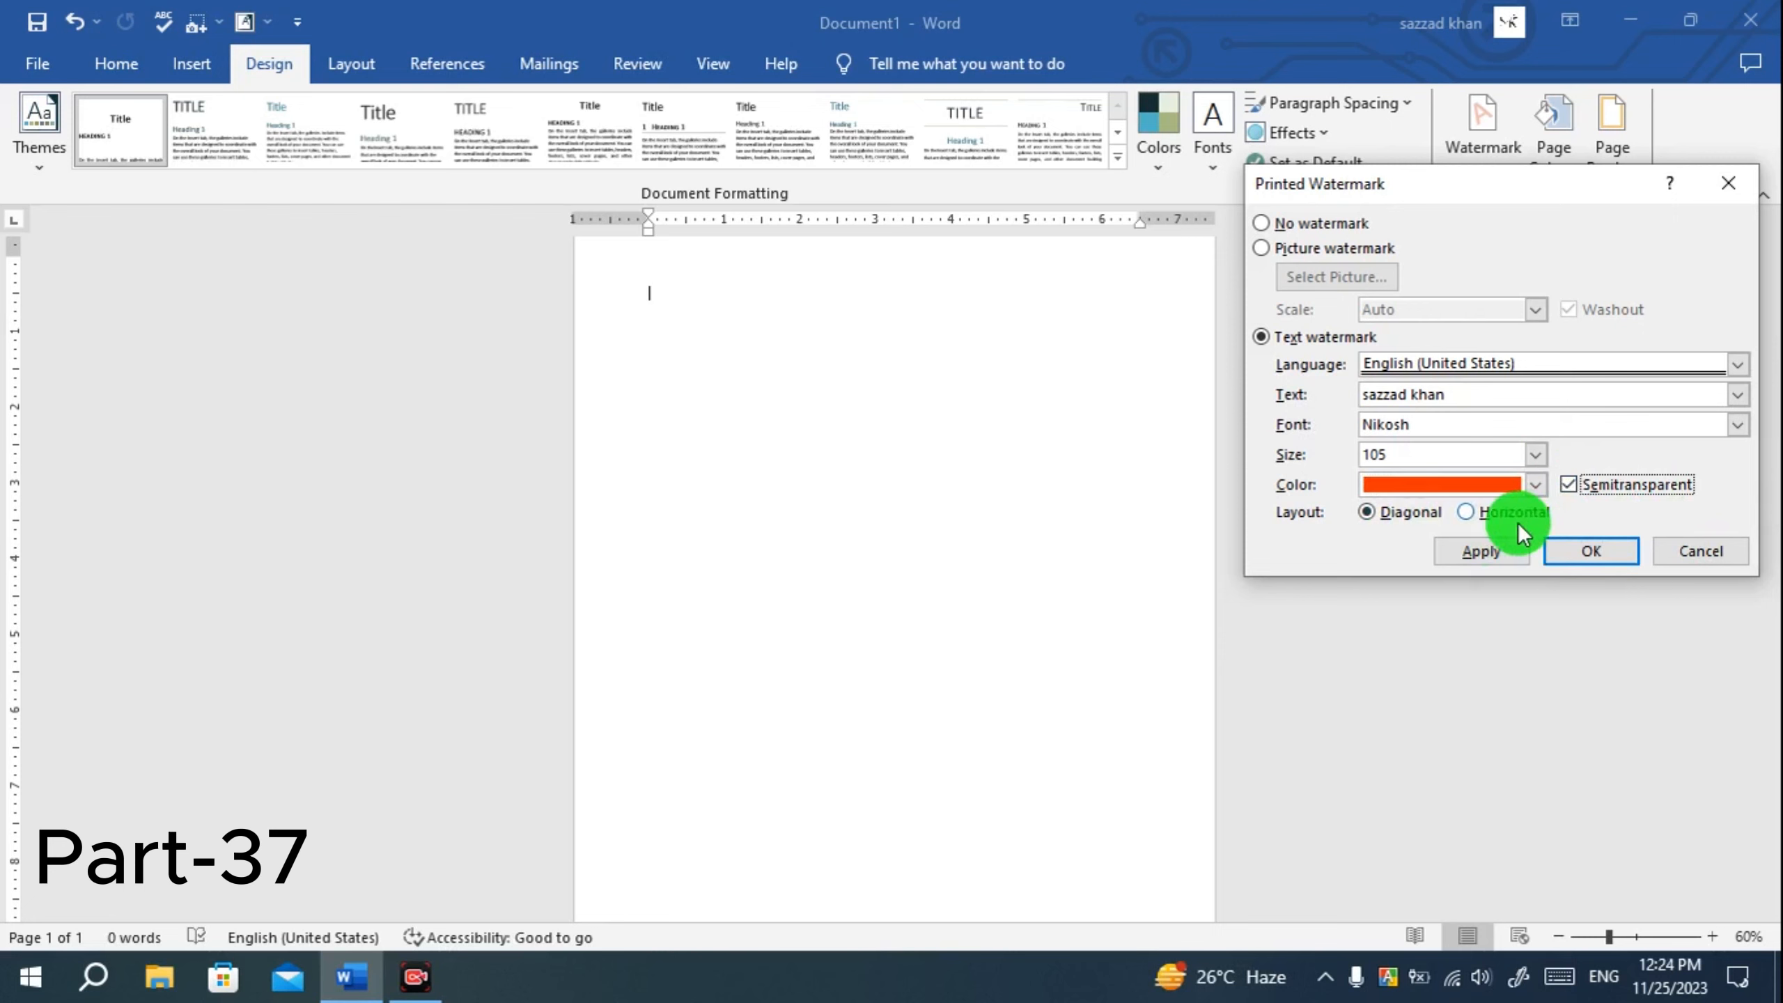
Apply the watermark, try a Horizontal layout, then reapply it Diagonal.
{"action": "left_click", "coordinate": [1482, 559]}
{"action": "left_click", "coordinate": [1486, 552]}
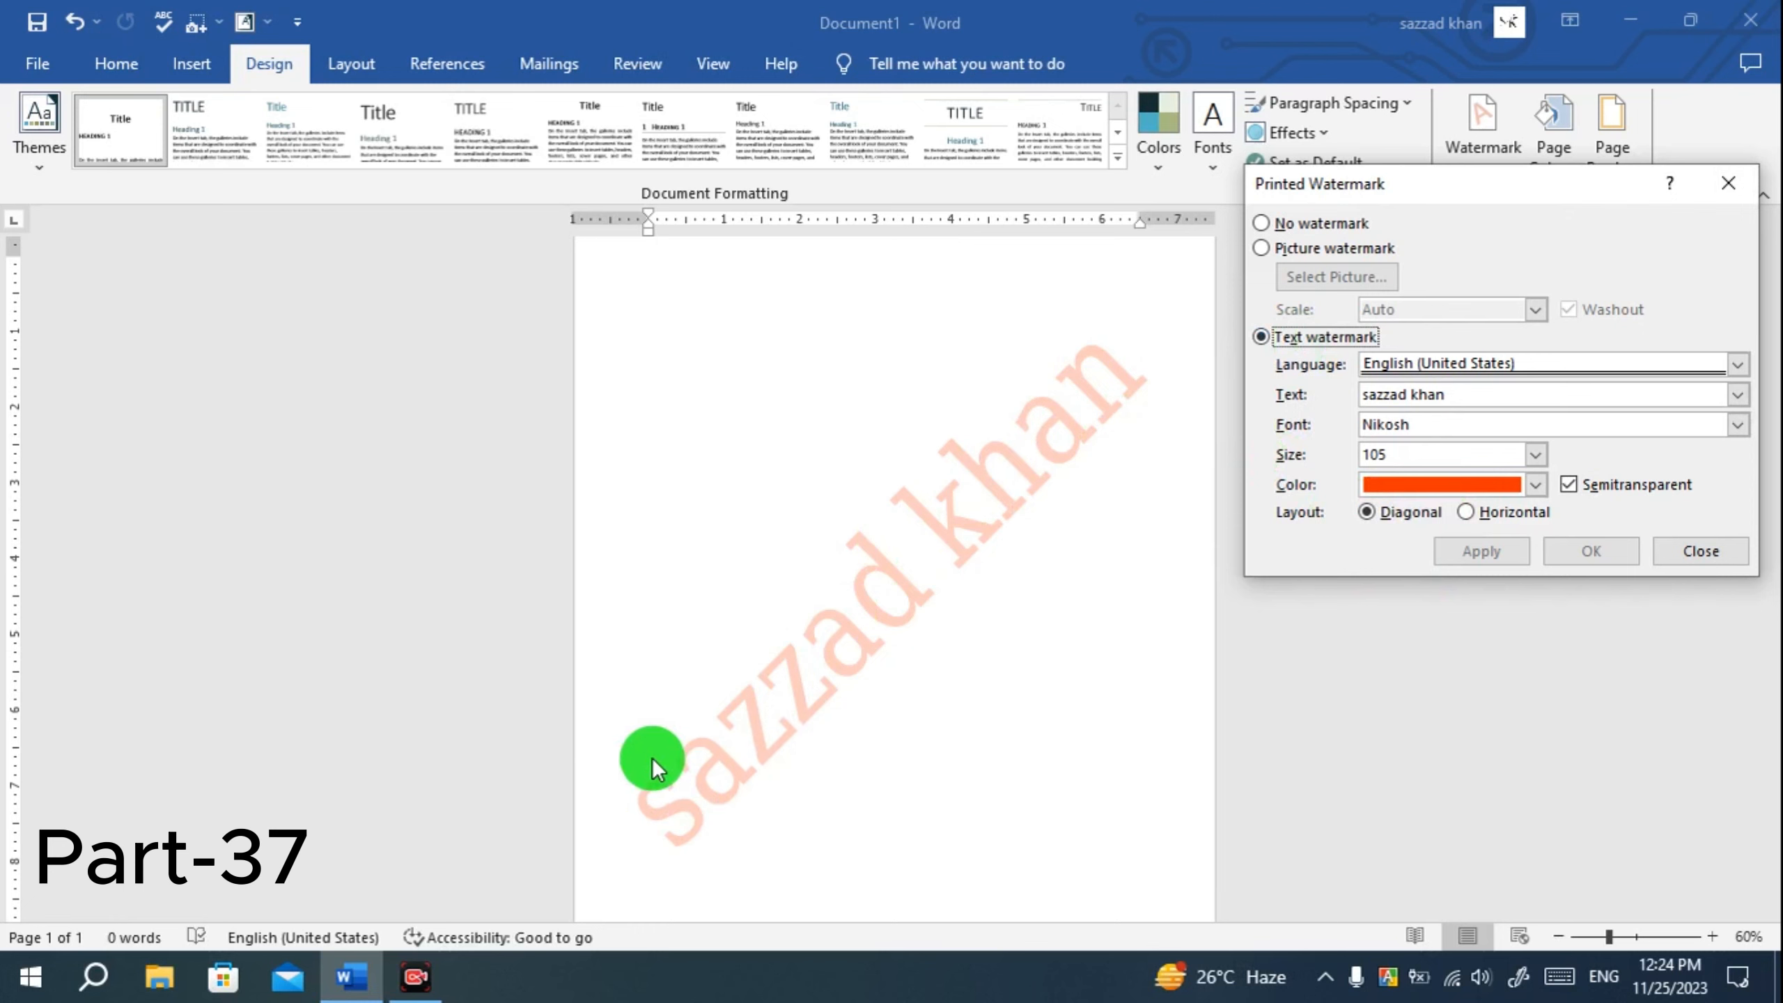
{"action": "left_click", "coordinate": [1470, 514]}
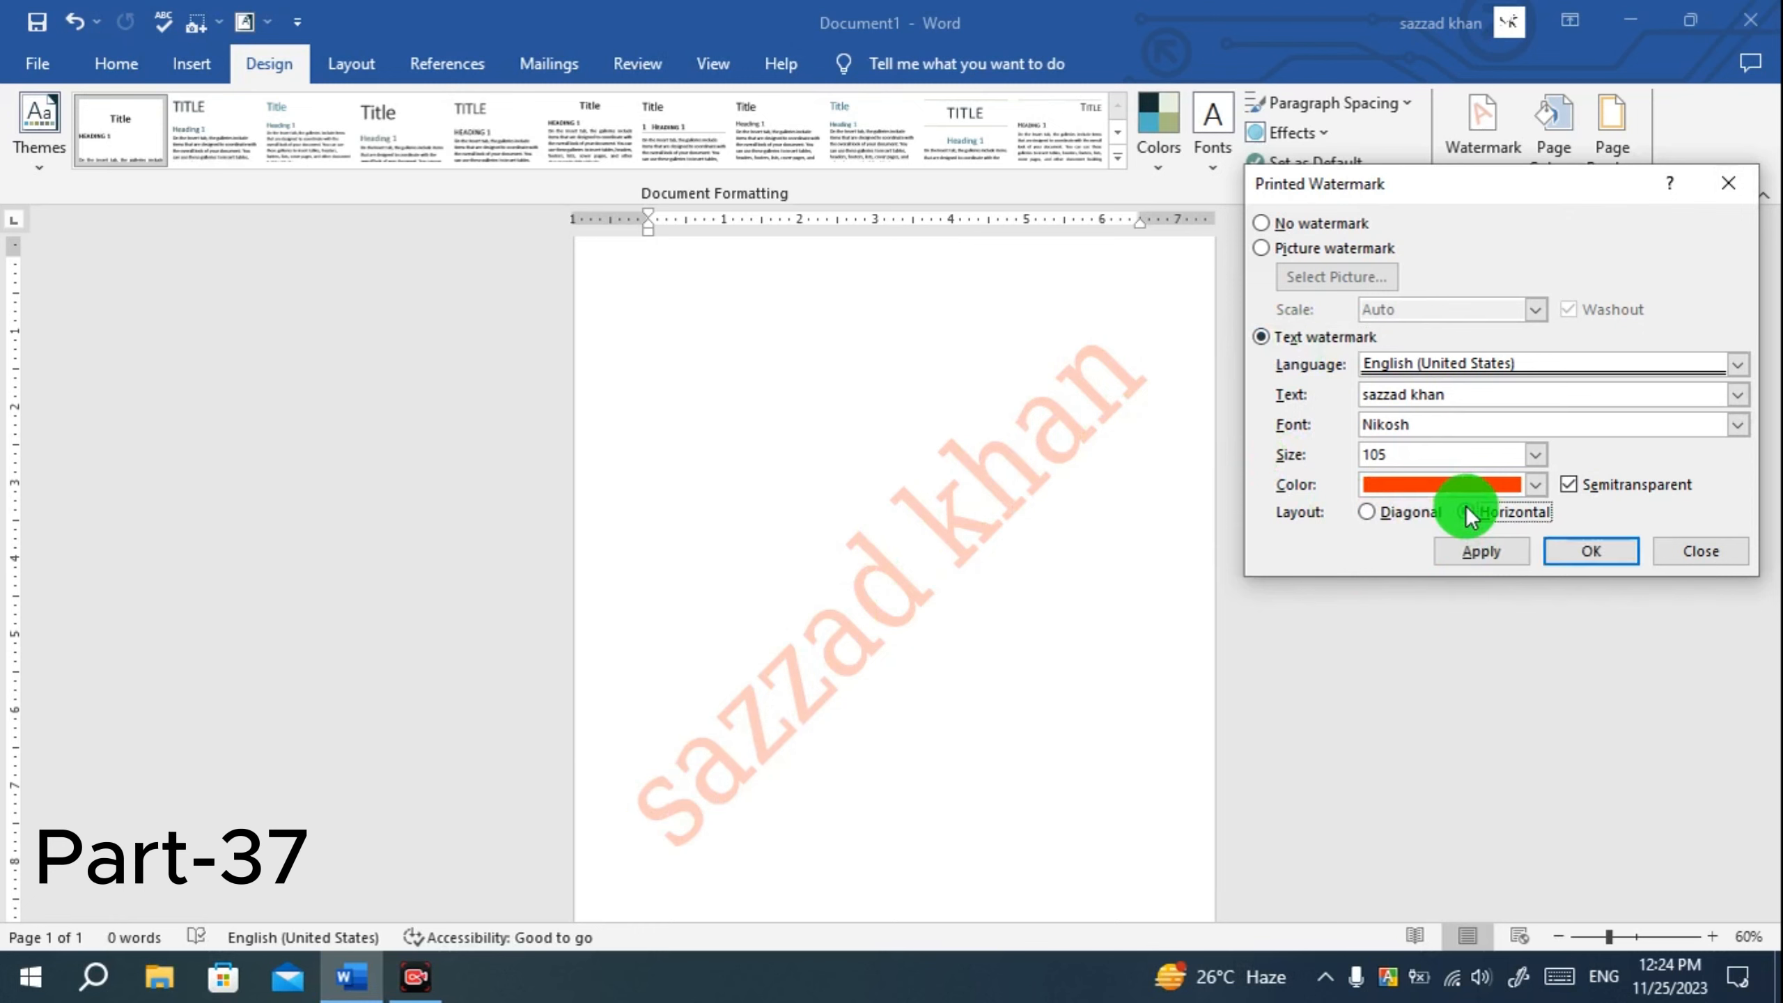
{"action": "left_click", "coordinate": [1493, 550]}
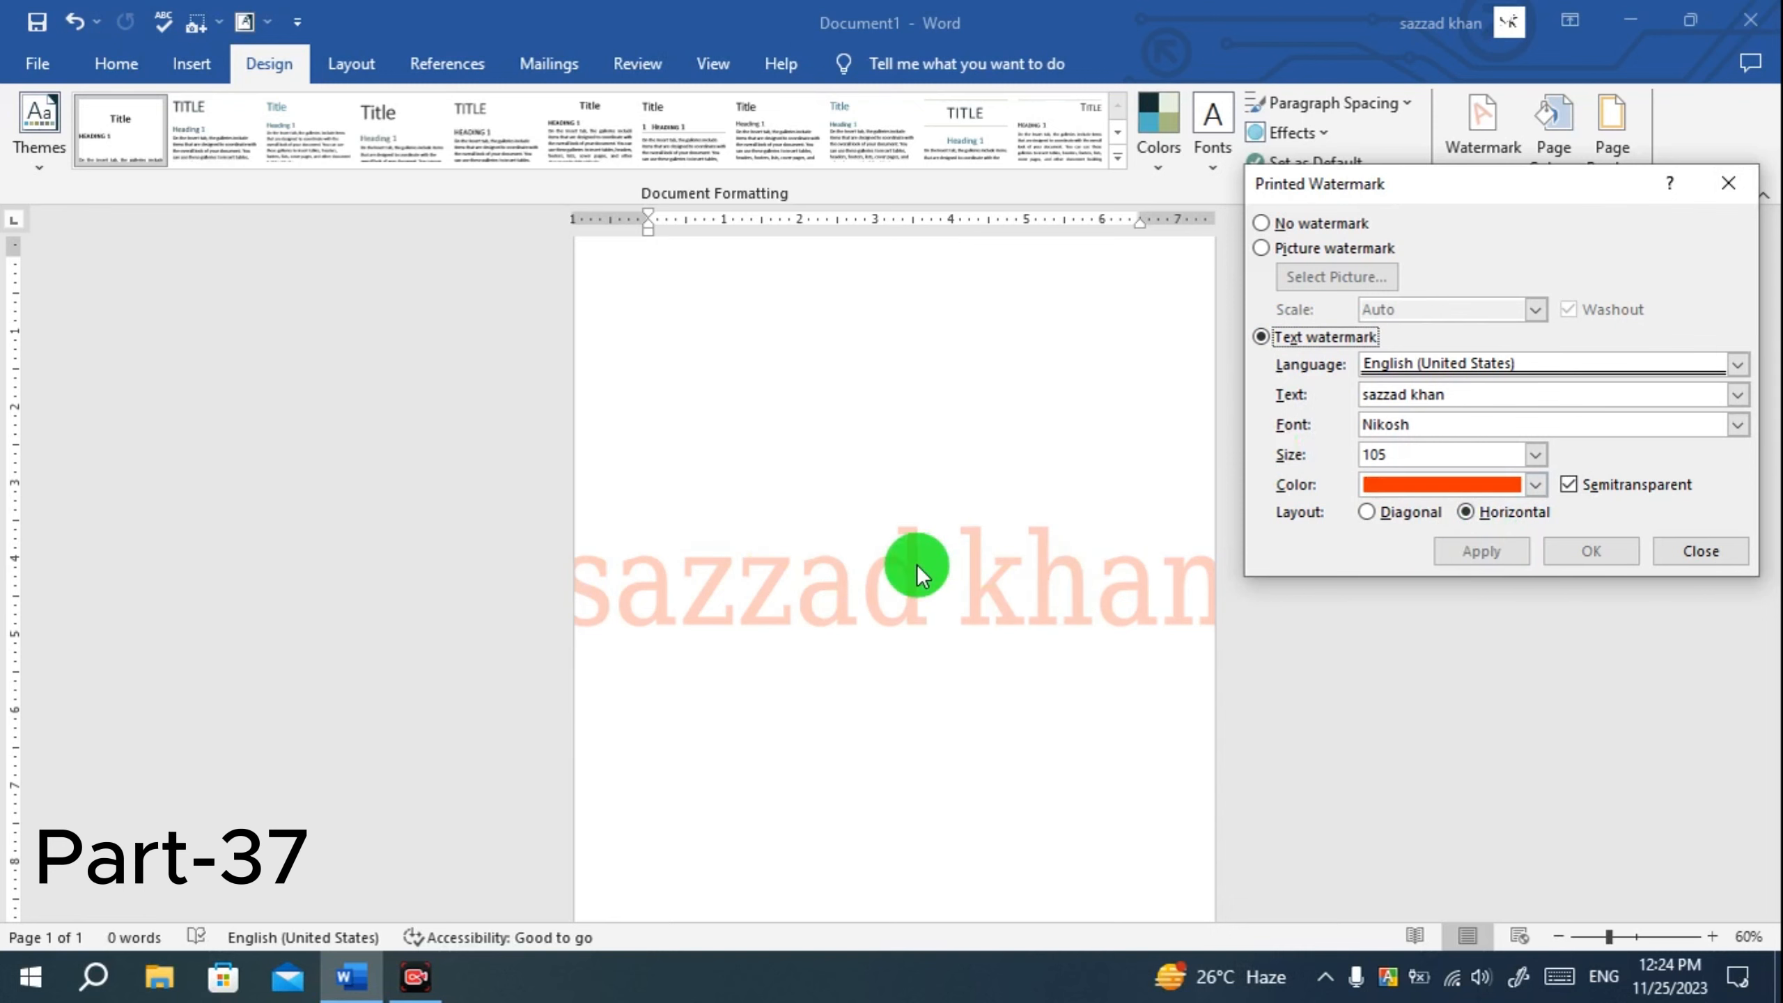
{"action": "left_click", "coordinate": [1366, 512]}
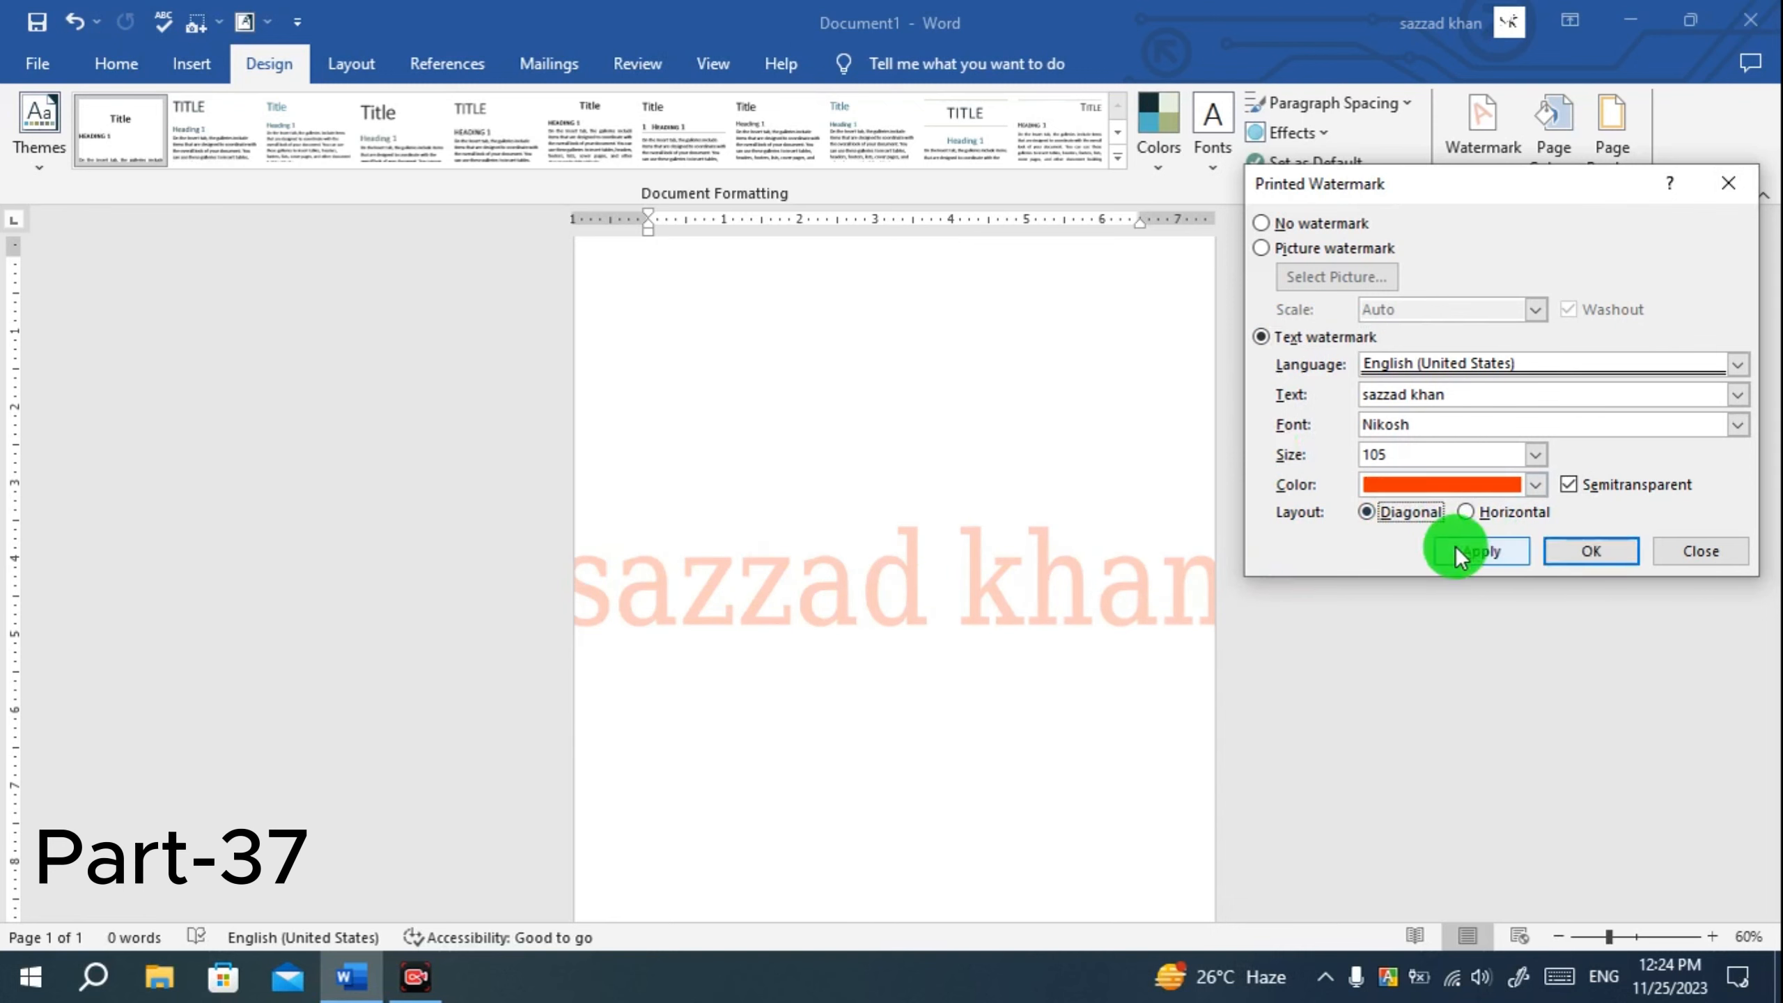
{"action": "left_click", "coordinate": [1483, 555]}
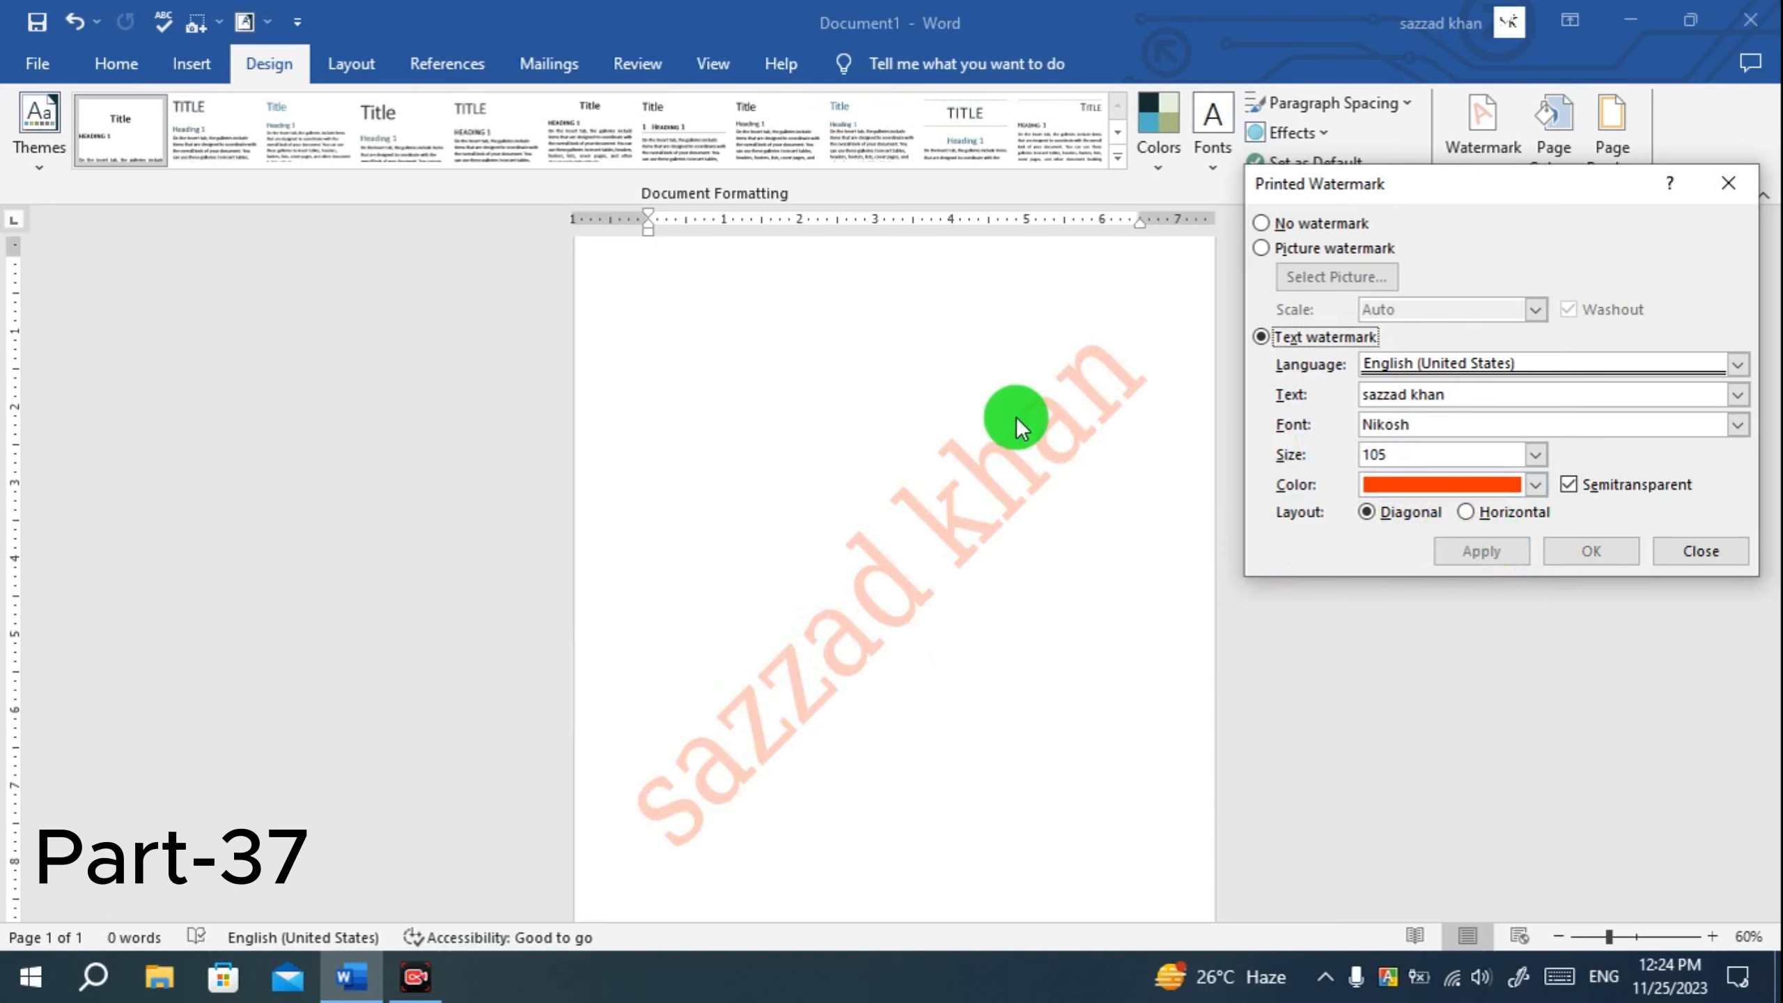
Compare the red-orange text watermark opaque versus semitransparent, keep it semitransparent, and close the dialog.
{"action": "left_click", "coordinate": [1571, 486]}
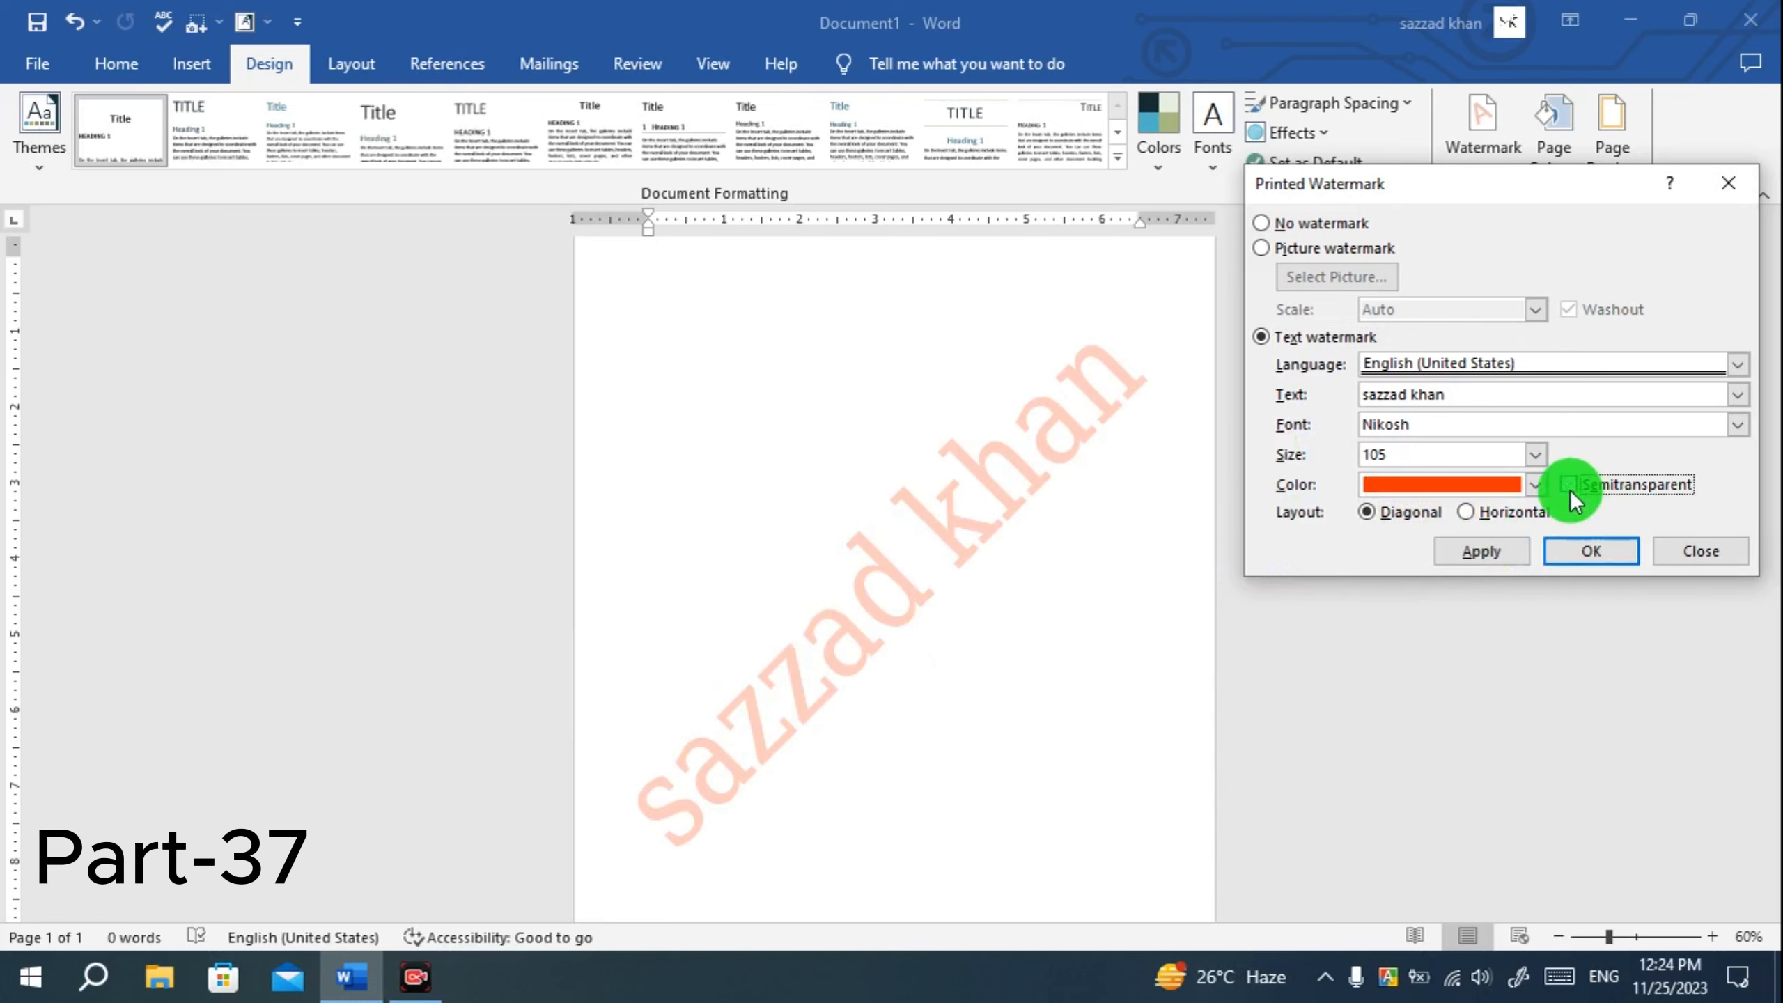
{"action": "left_click", "coordinate": [1469, 552]}
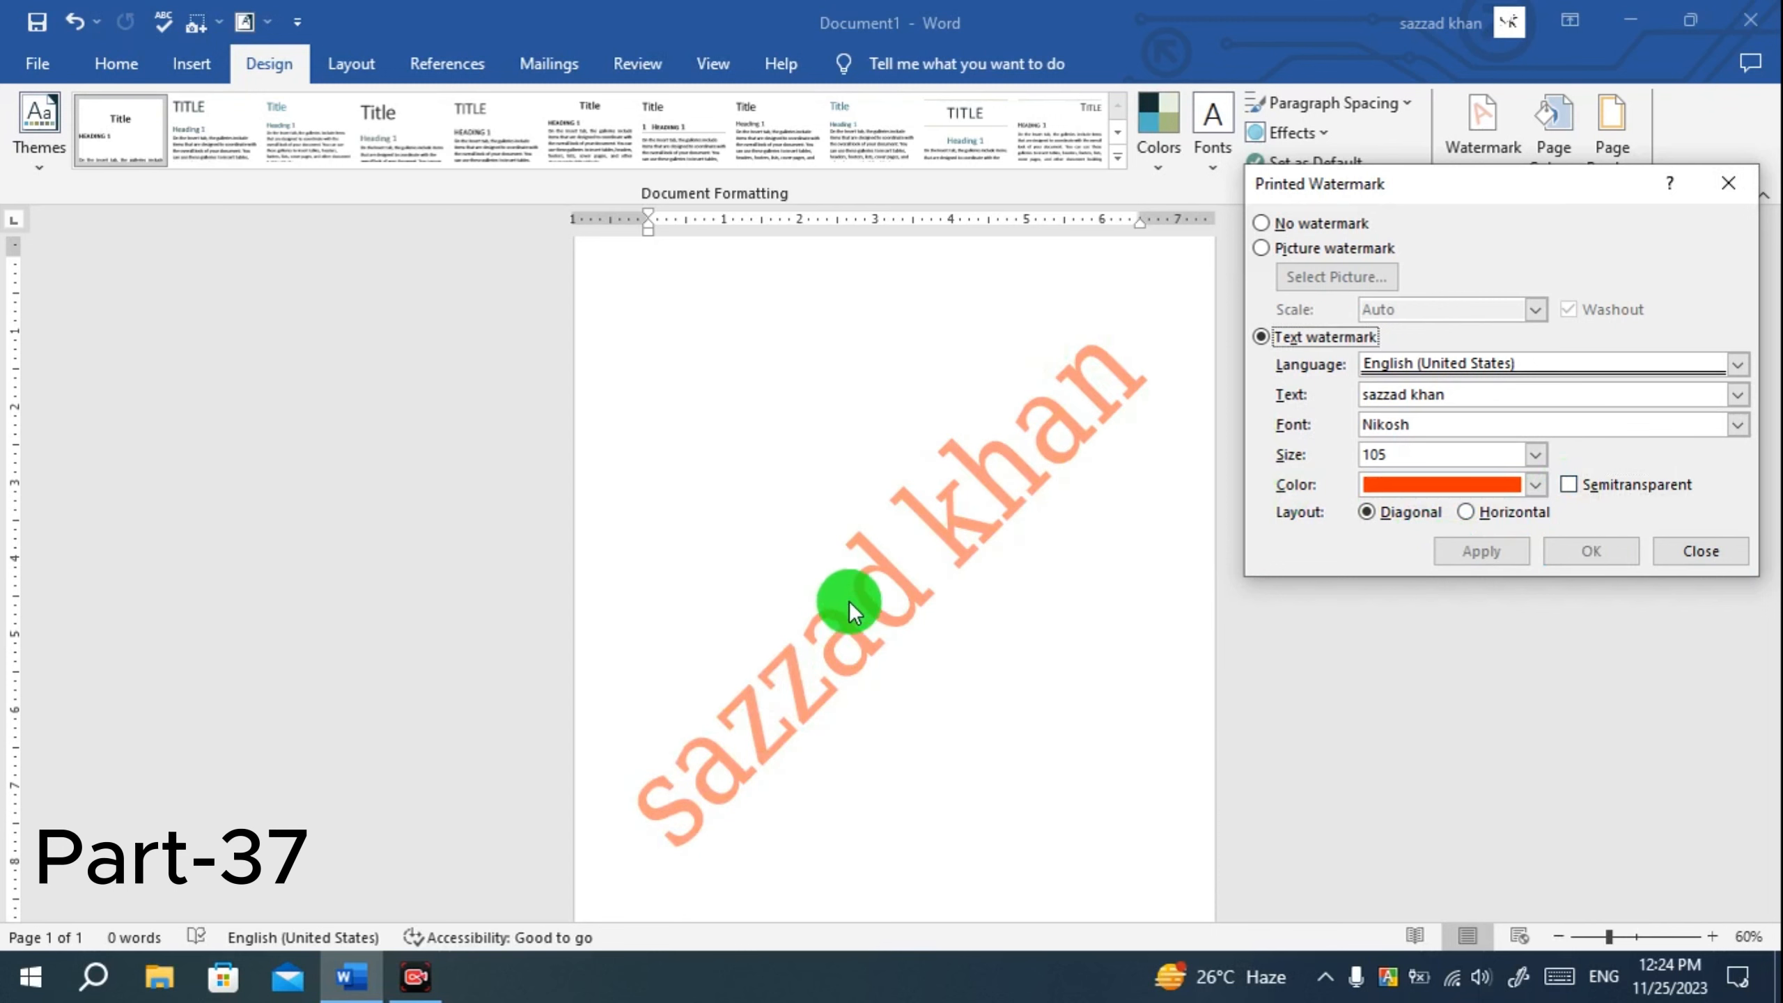
{"action": "left_click", "coordinate": [1573, 487]}
{"action": "left_click", "coordinate": [1475, 547]}
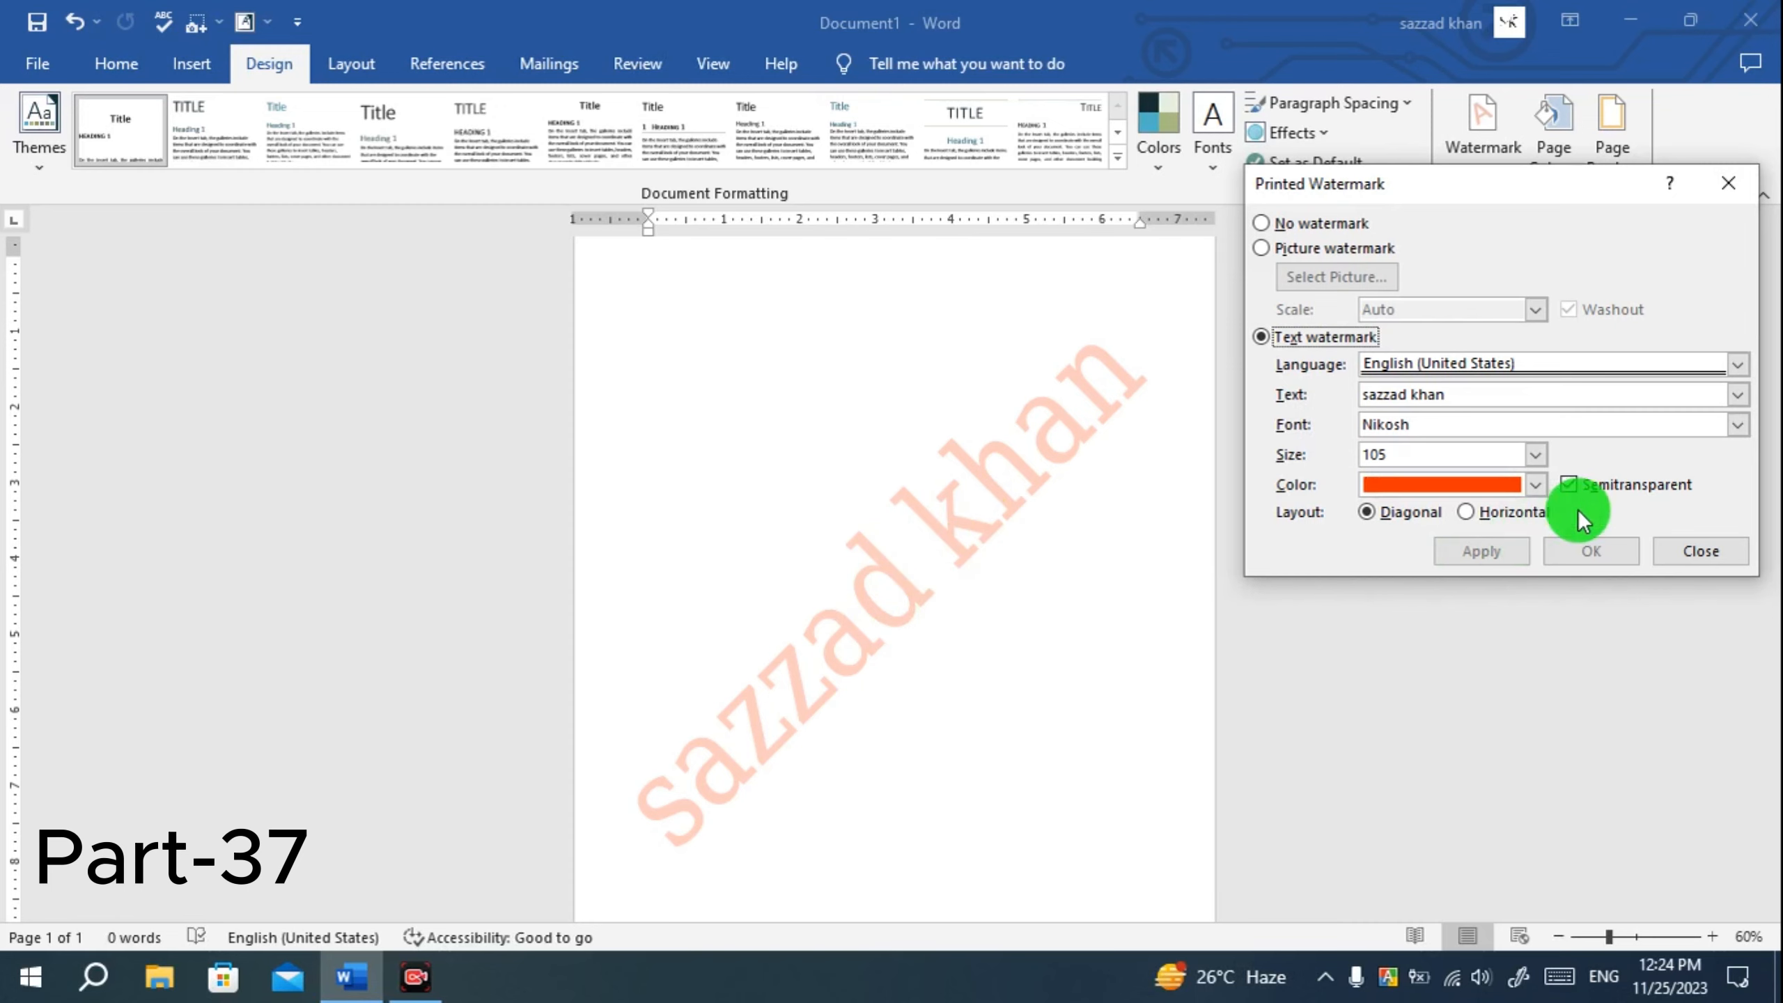
{"action": "left_click", "coordinate": [1571, 485]}
{"action": "left_click", "coordinate": [1505, 549]}
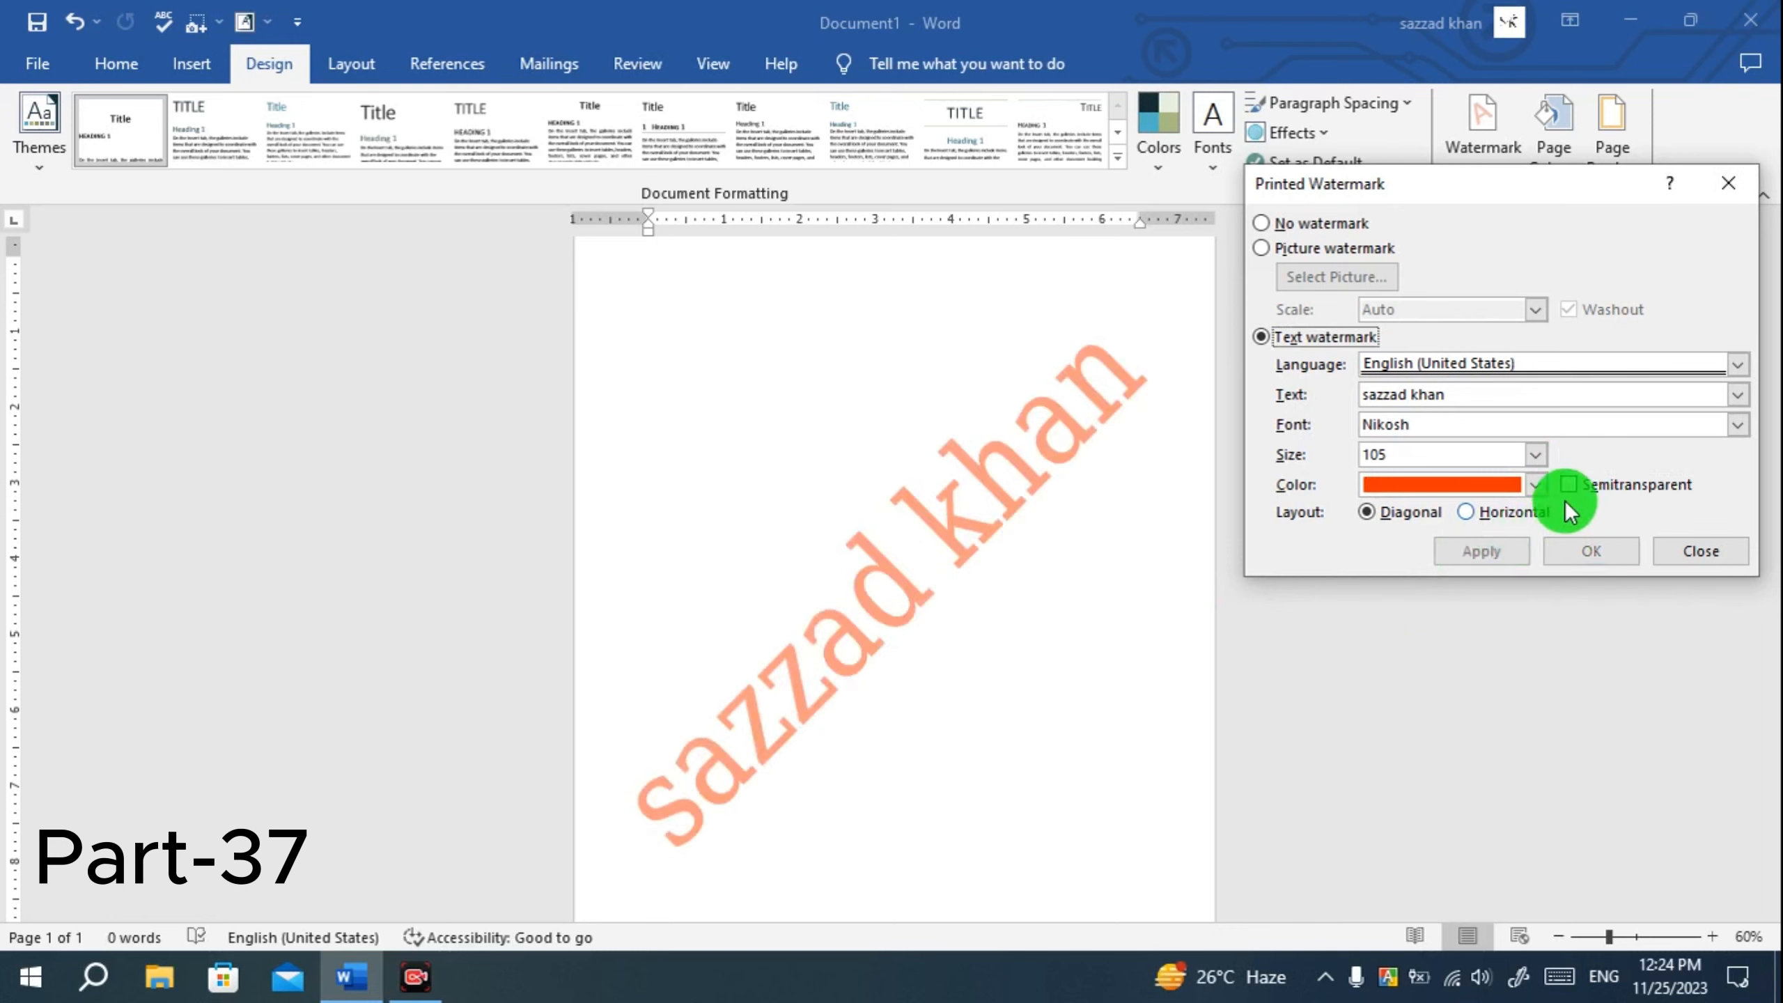
{"action": "left_click", "coordinate": [1569, 486]}
{"action": "left_click", "coordinate": [1495, 551]}
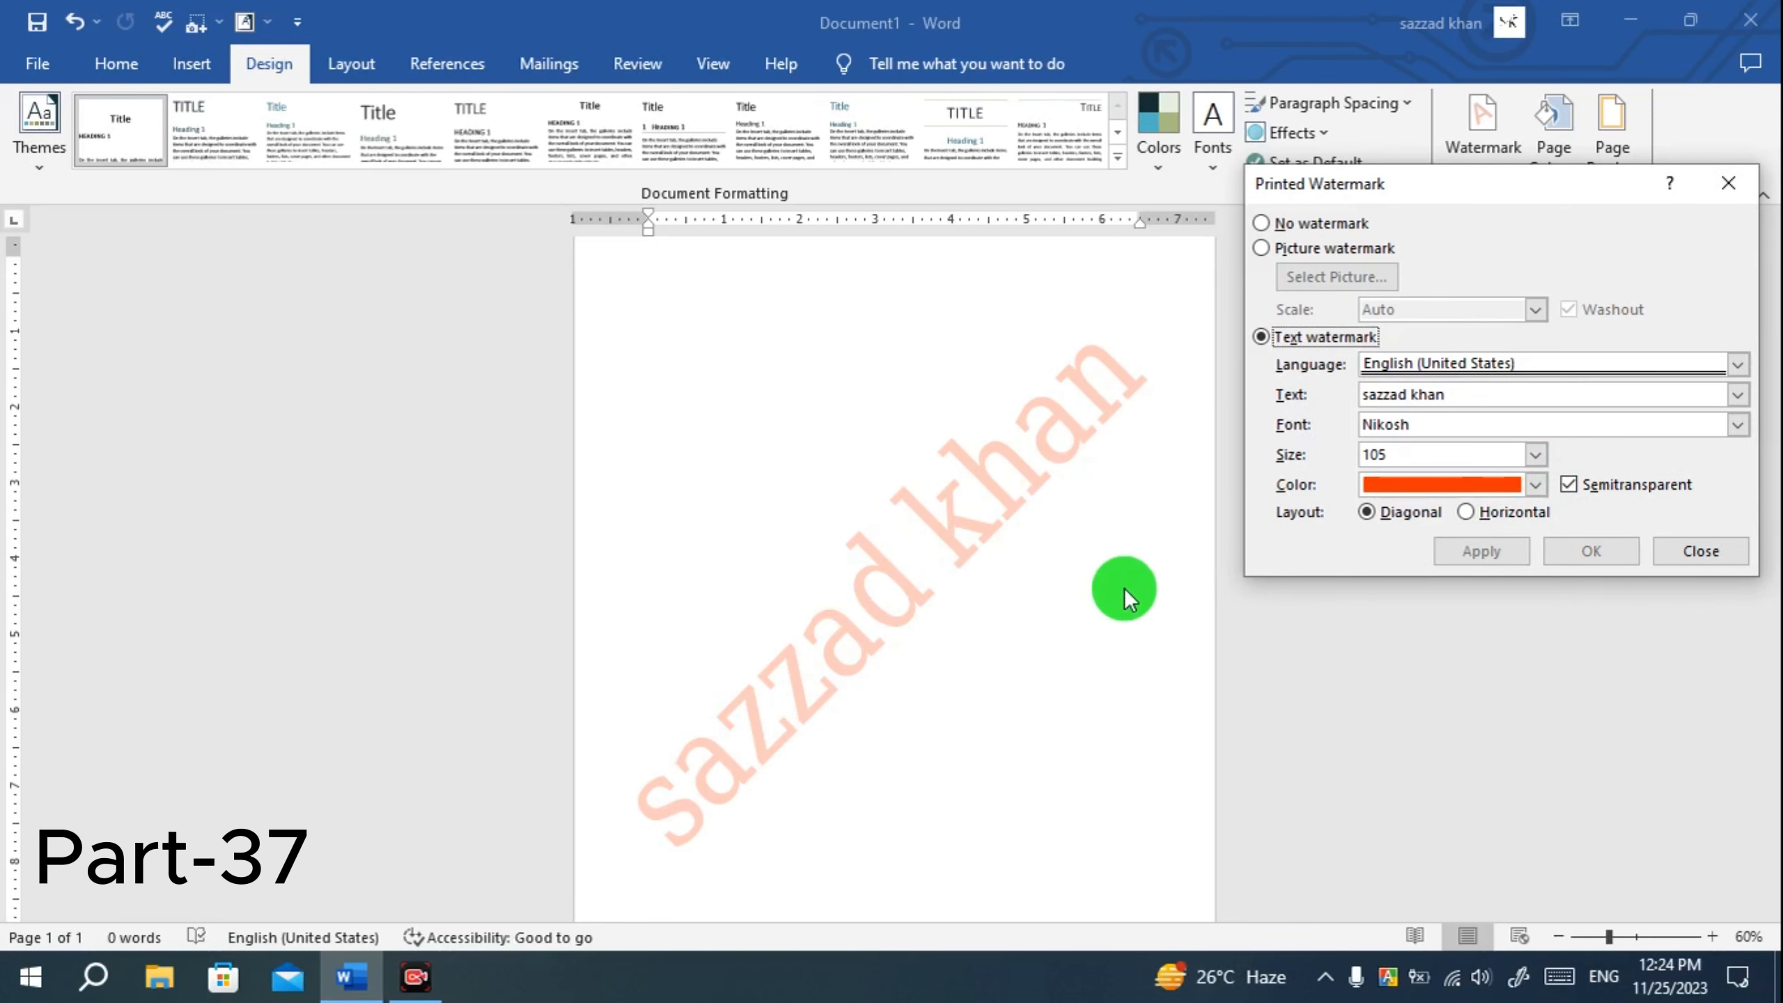
{"action": "left_click", "coordinate": [1702, 552]}
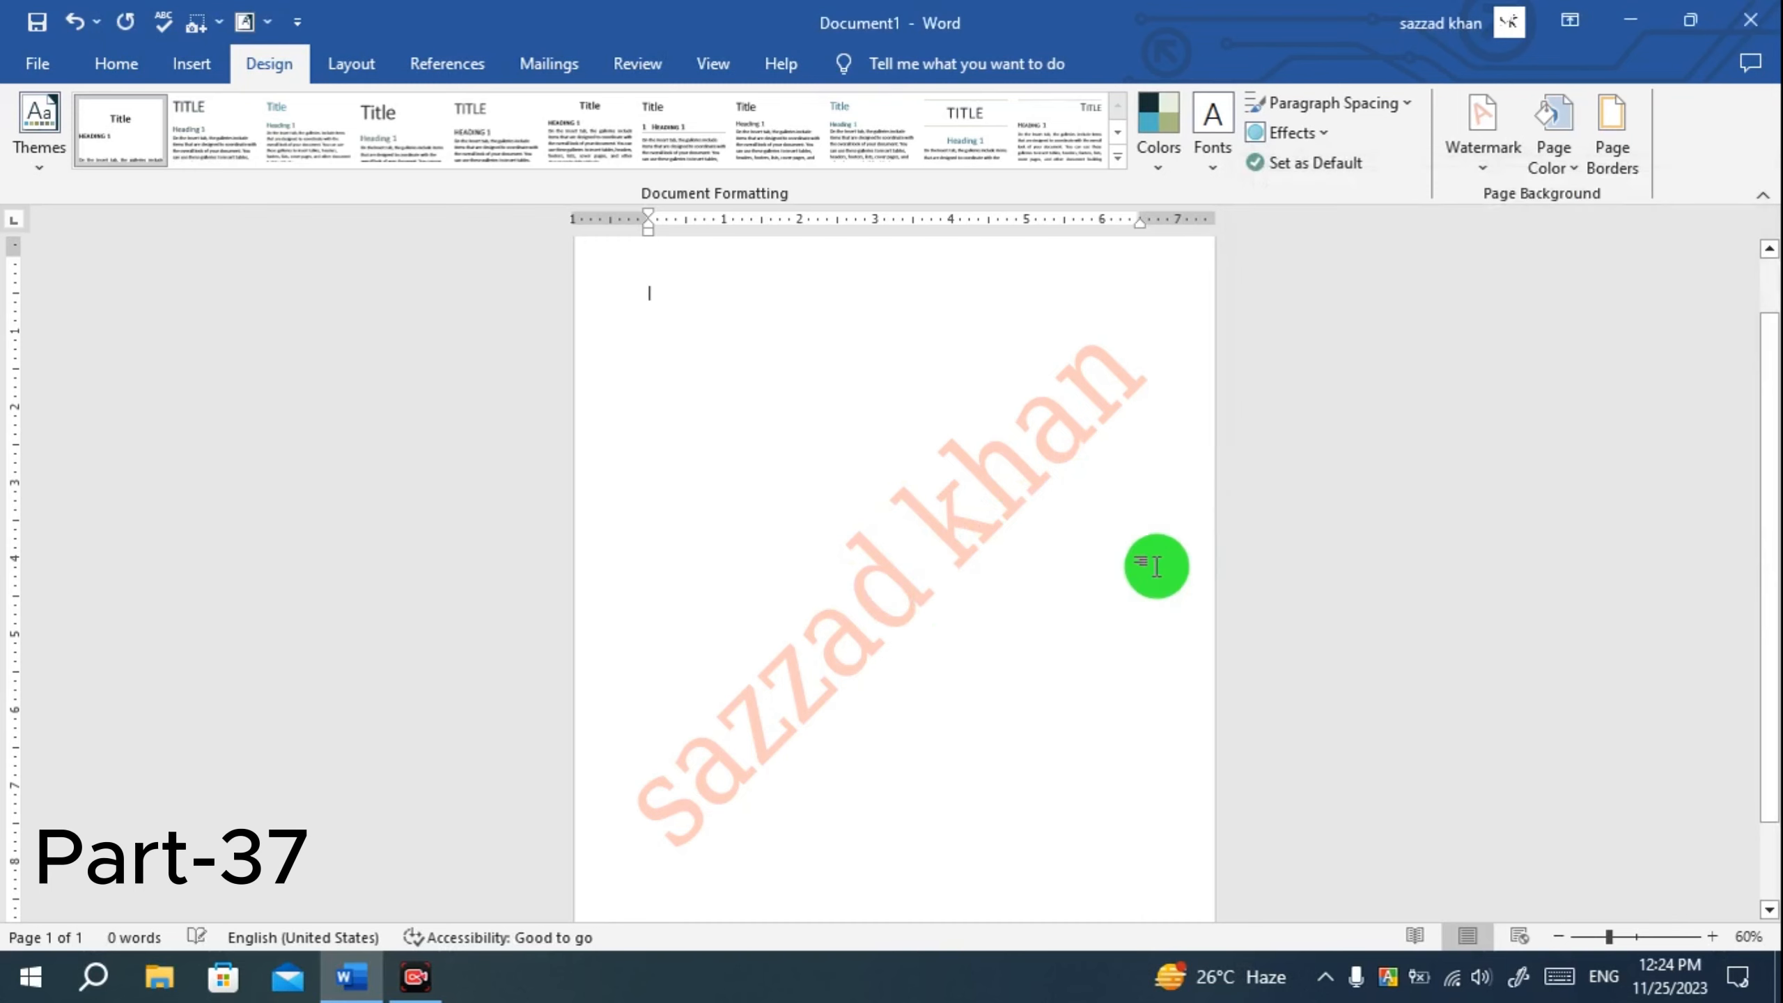
{"action": "scroll", "coordinate": [1131, 695], "scroll_direction": "down", "scroll_amount": 2}
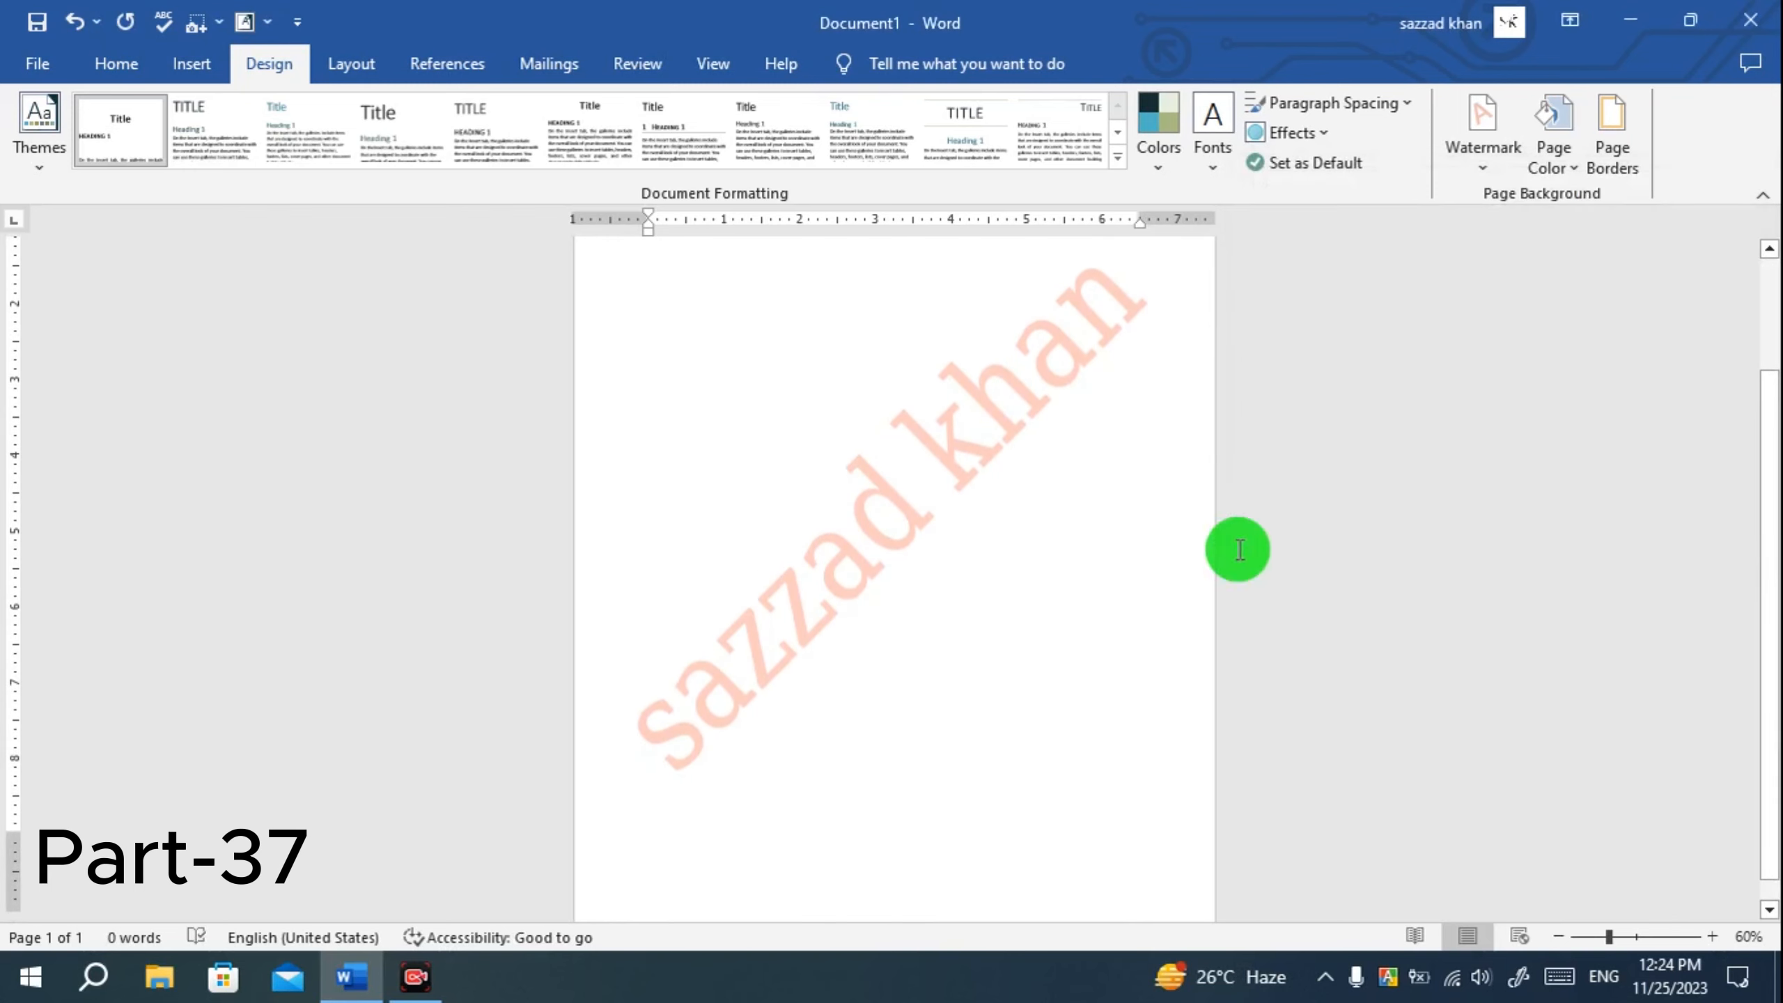
{"action": "left_click", "coordinate": [1493, 180]}
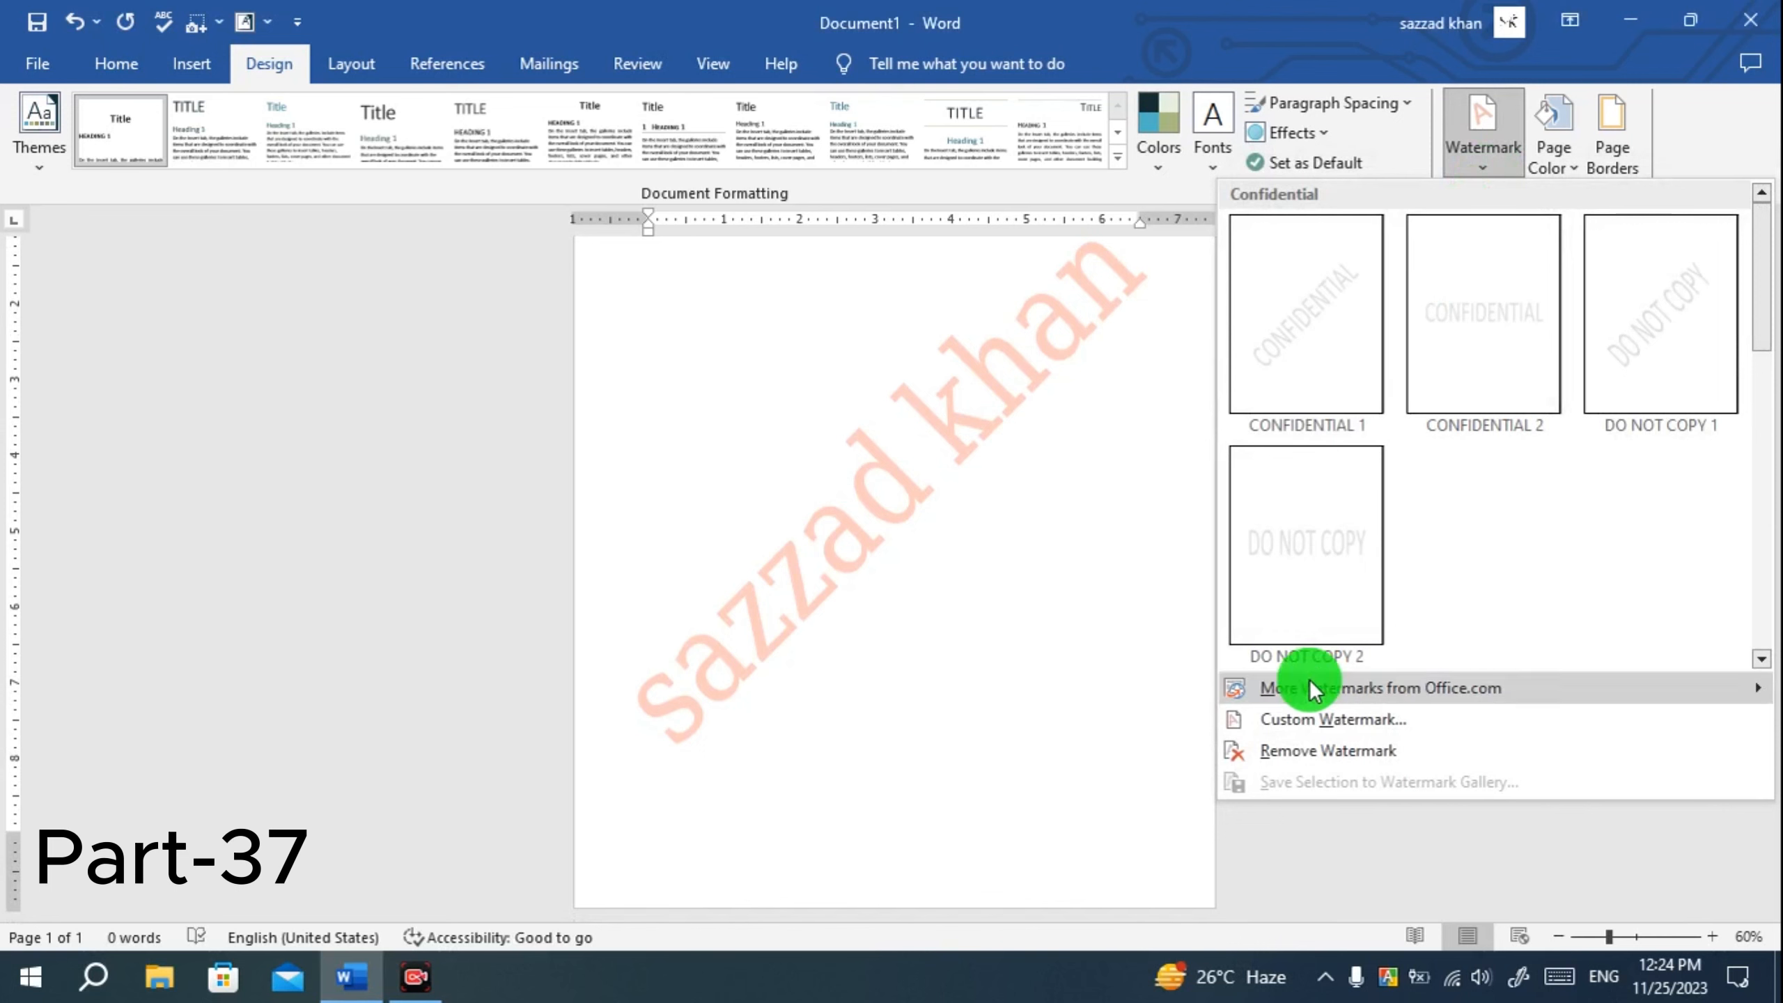
{"action": "left_click", "coordinate": [1295, 713]}
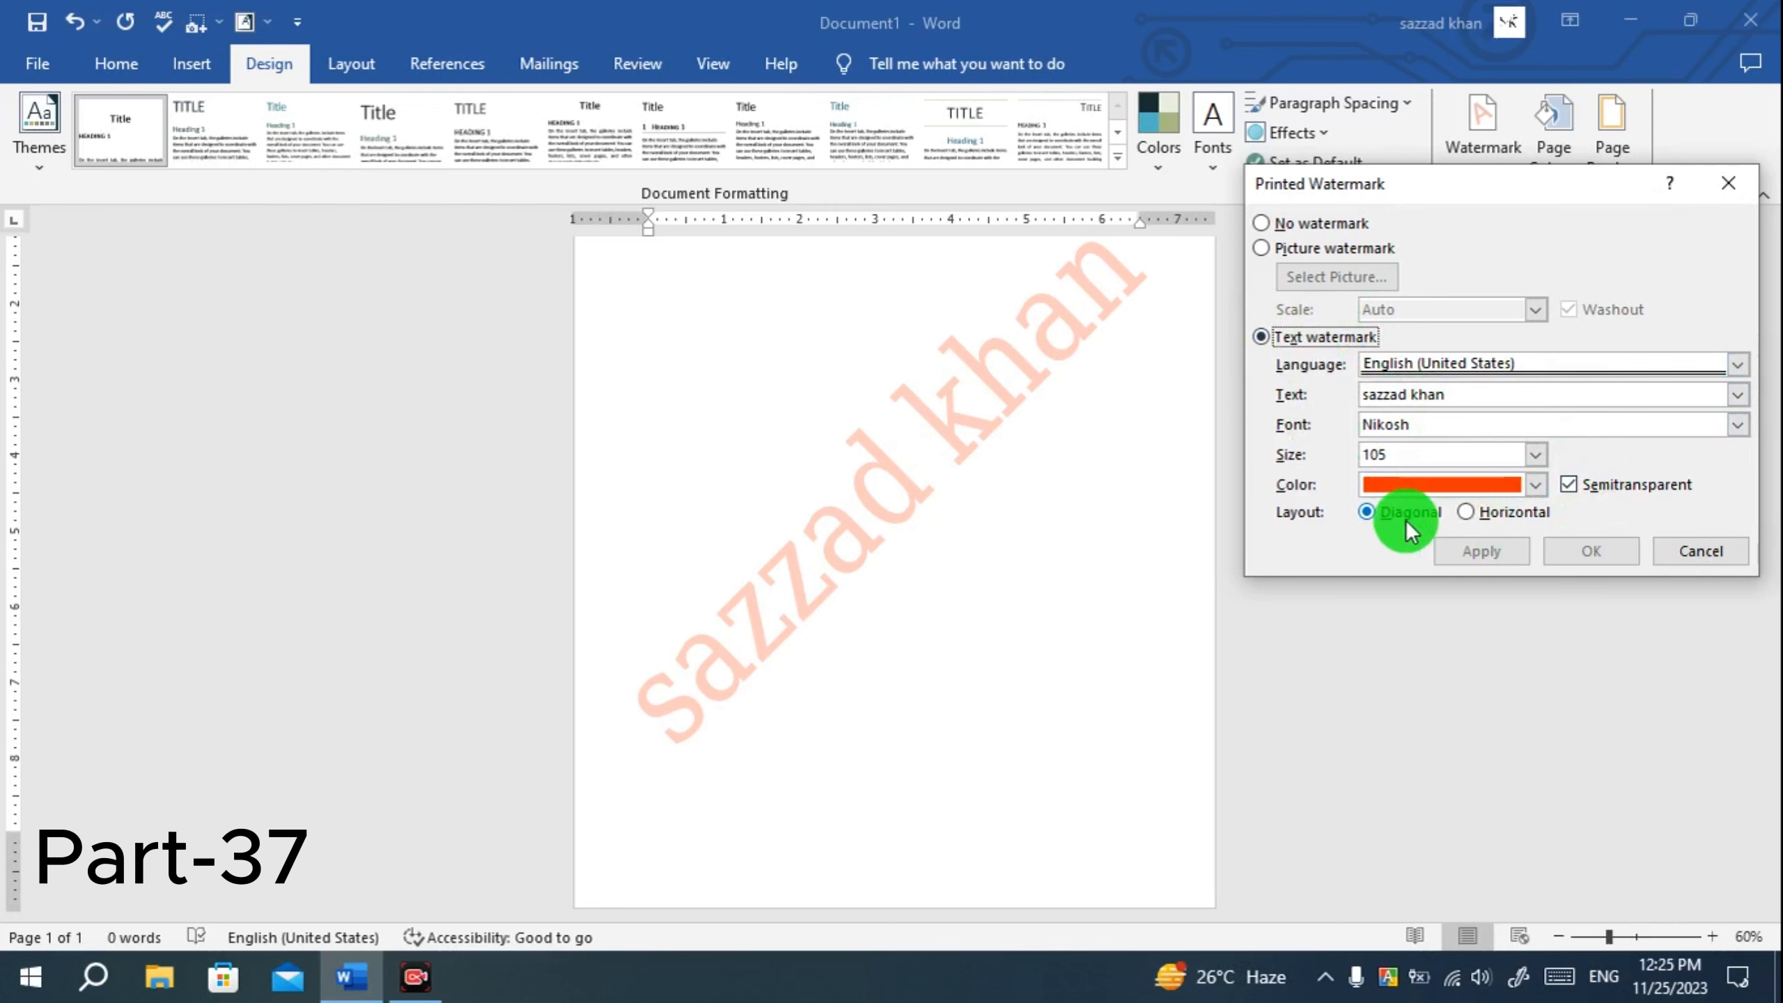
{"action": "left_click", "coordinate": [1727, 184]}
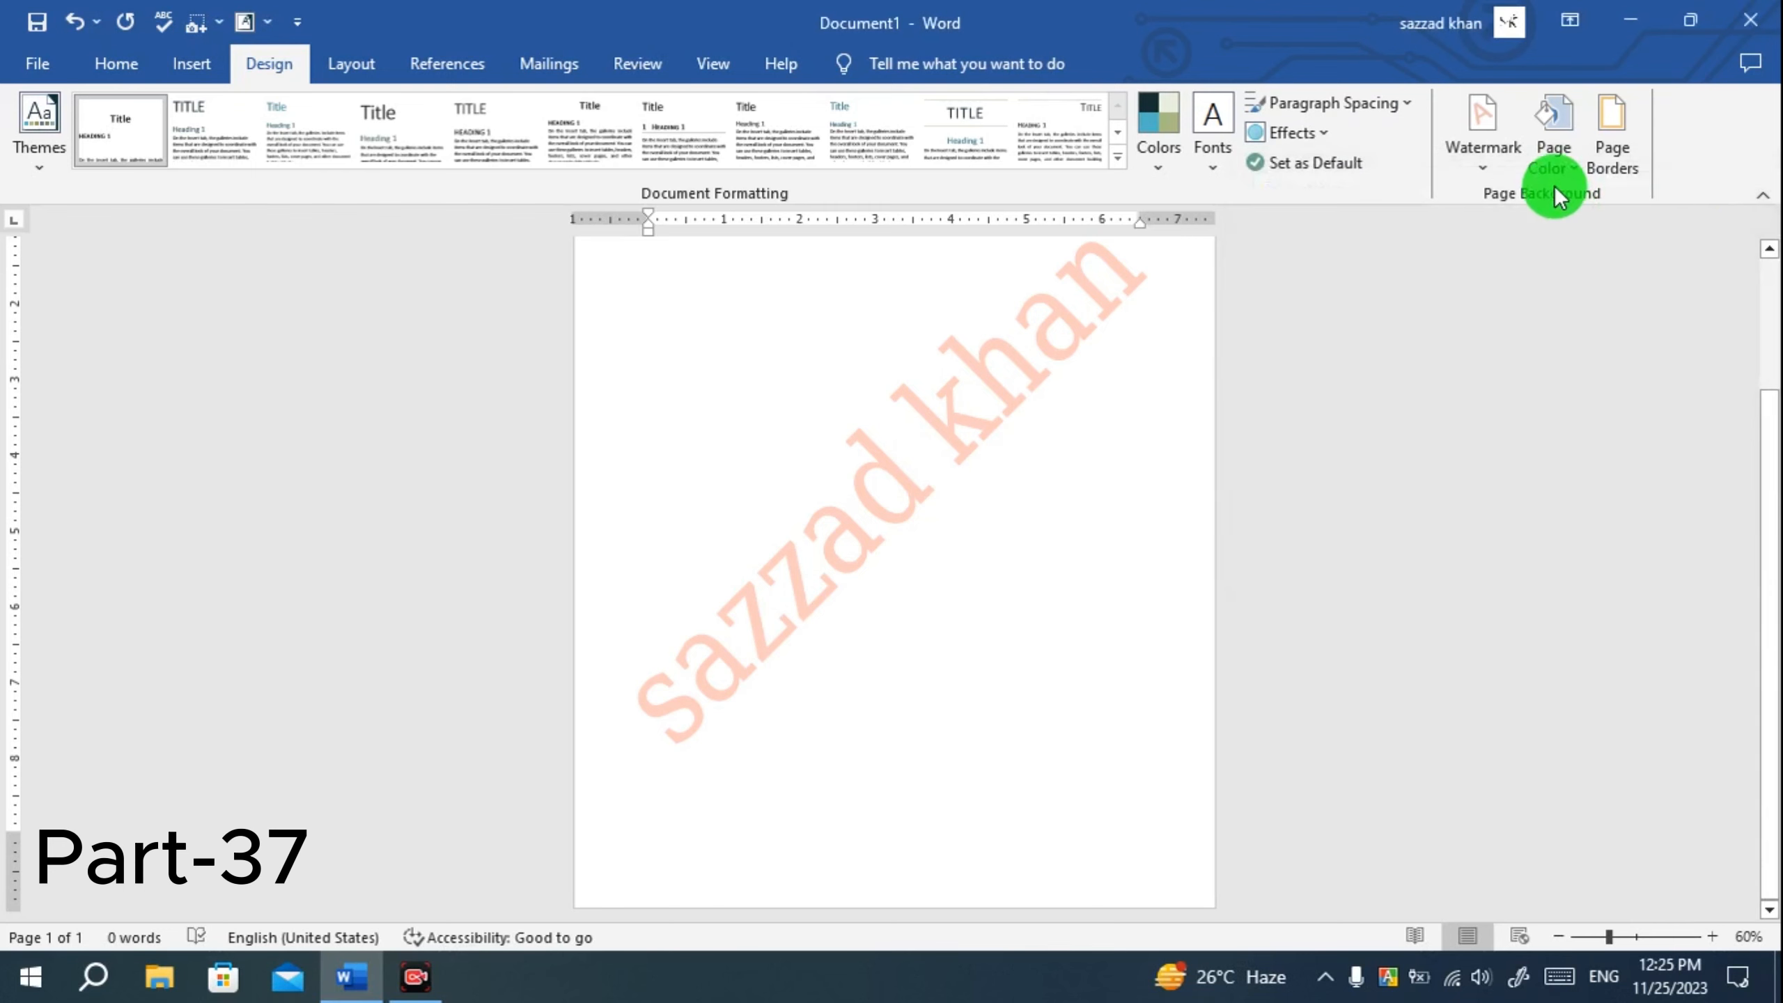
Remove the diagonal orange-red name watermark from the Document1 page.
{"action": "left_click", "coordinate": [1489, 163]}
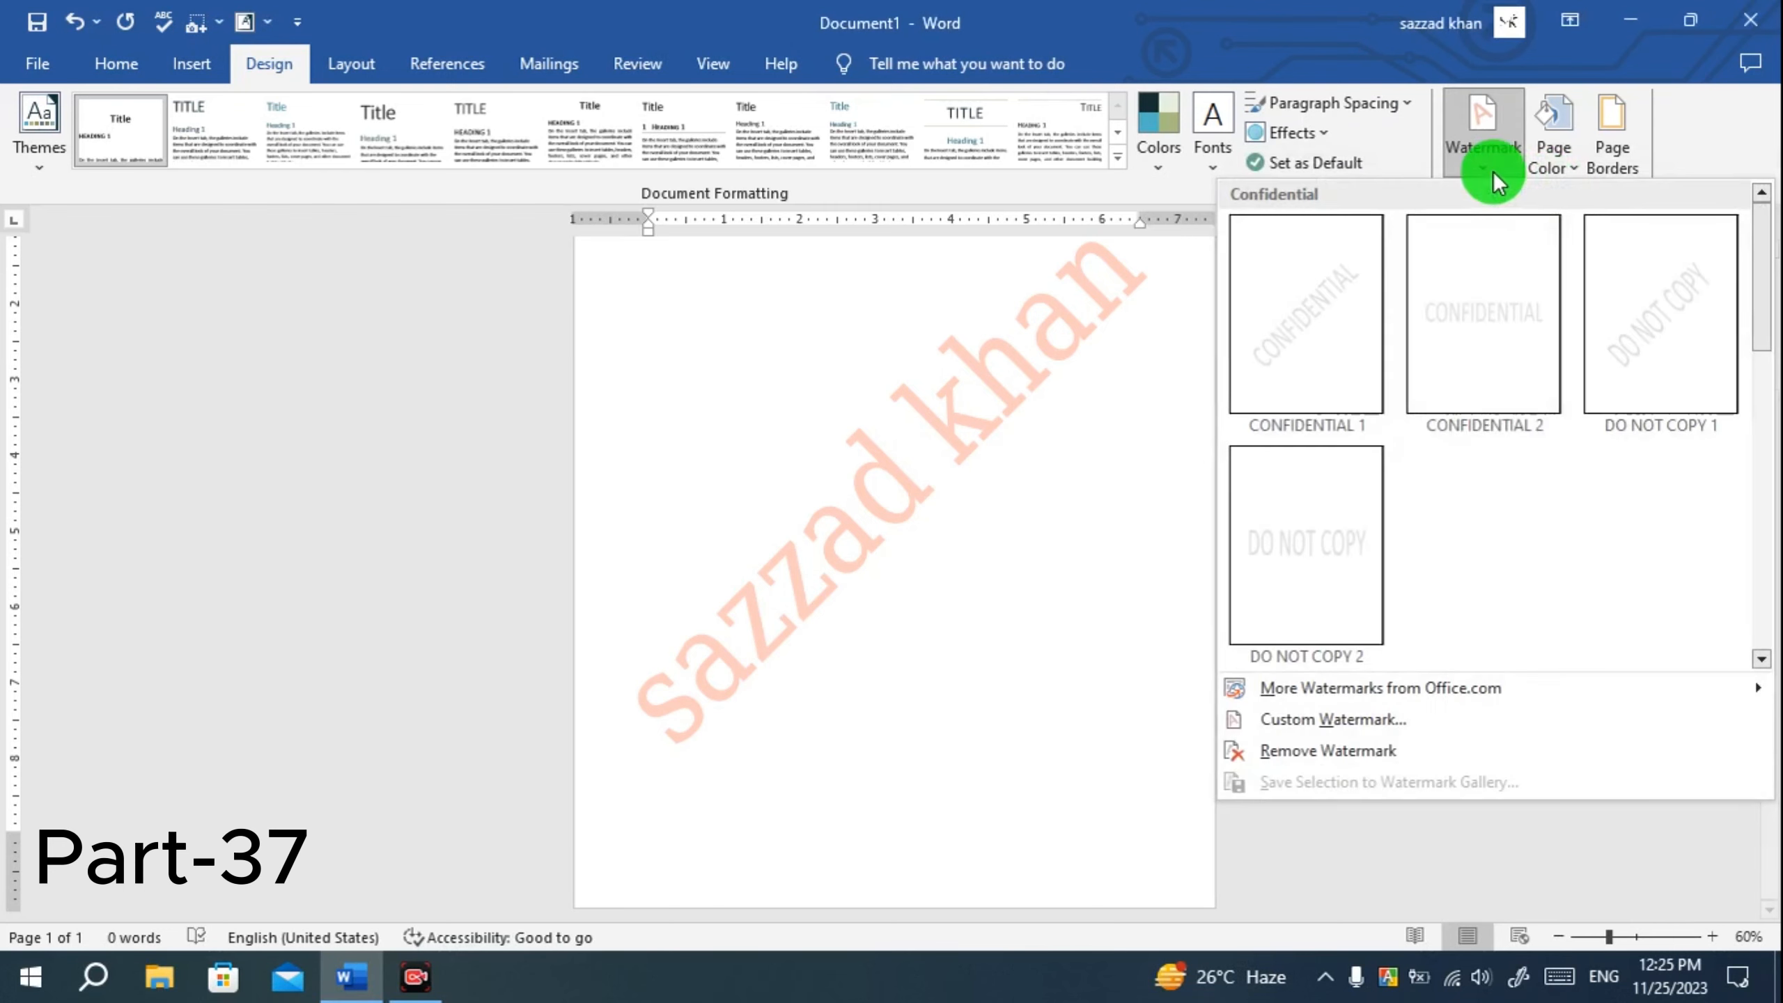
{"action": "left_click", "coordinate": [1316, 750]}
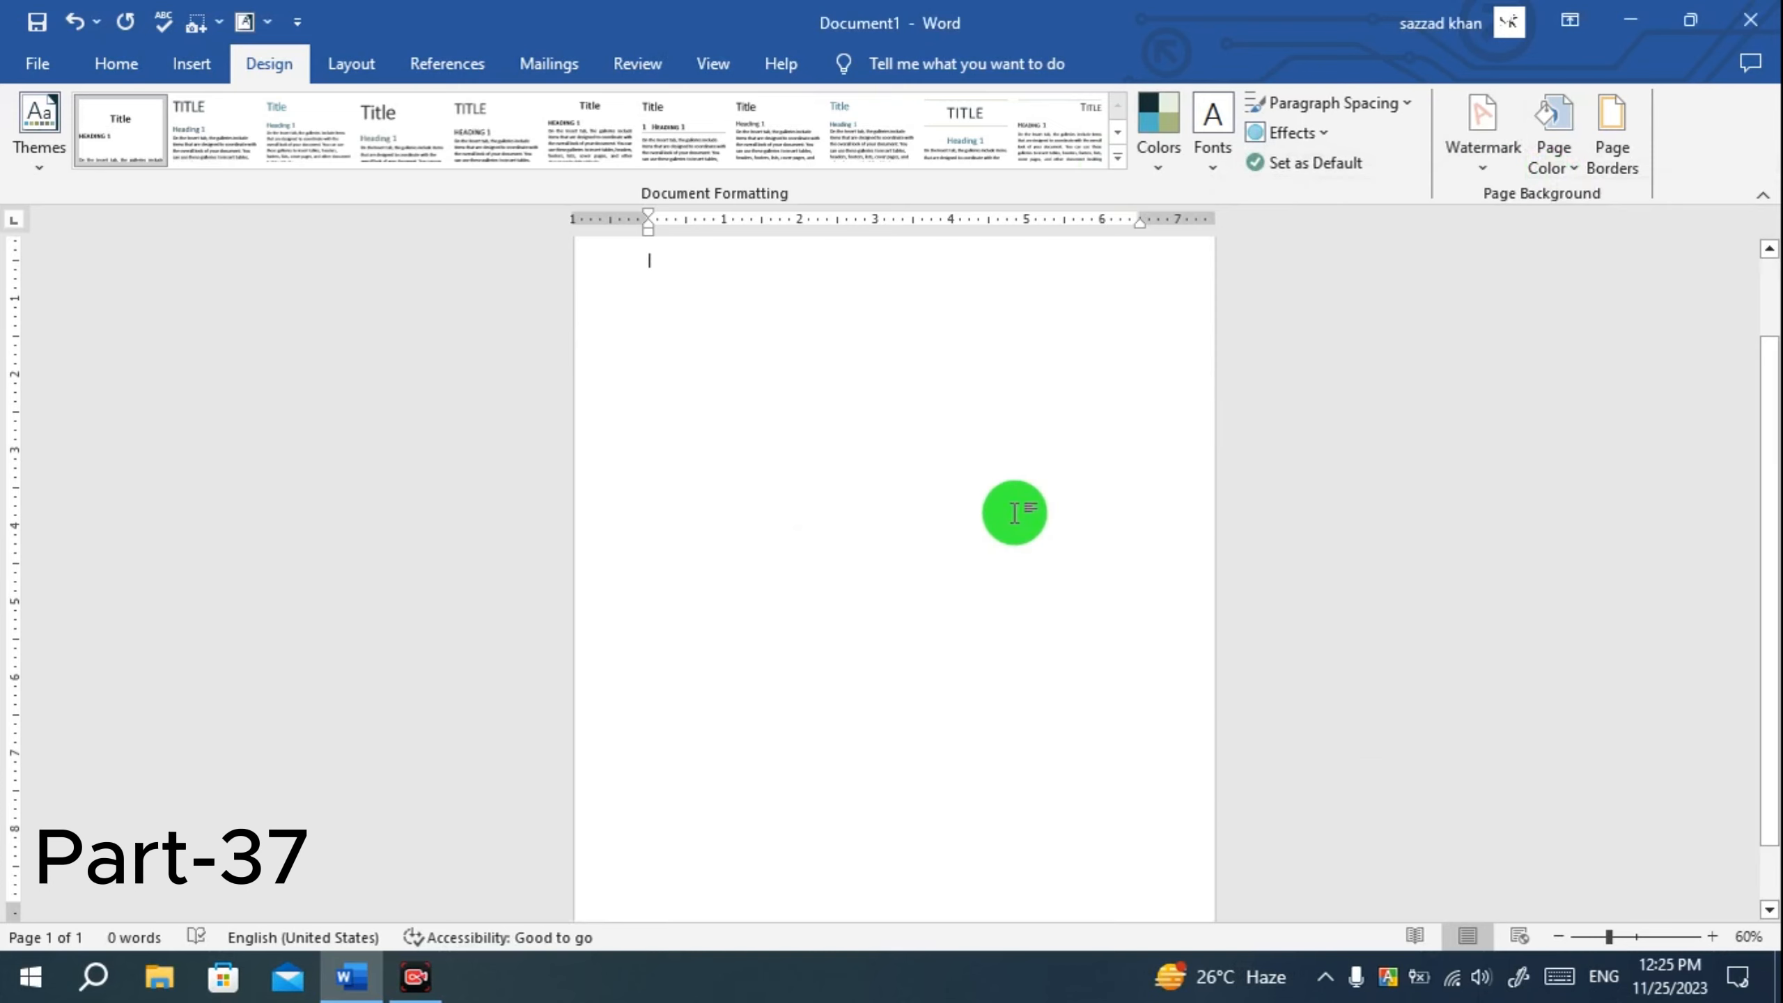
{"action": "left_click", "coordinate": [416, 977]}
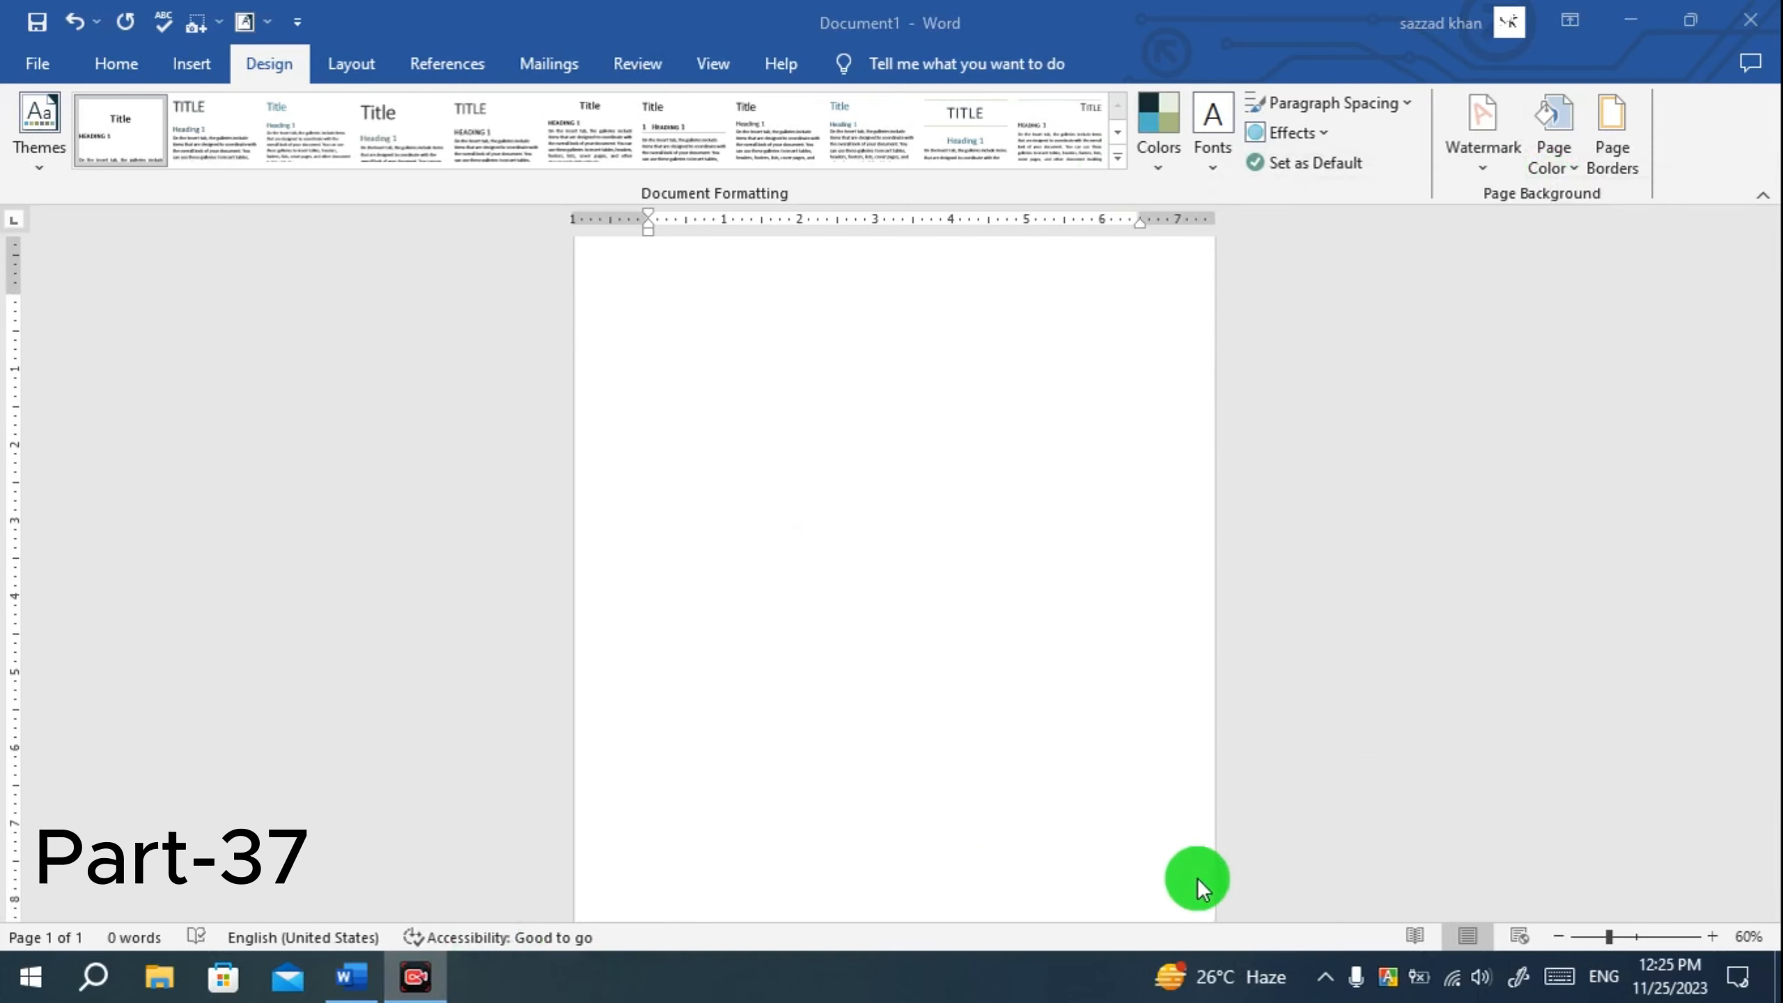
{"action": "left_click", "coordinate": [1704, 913]}
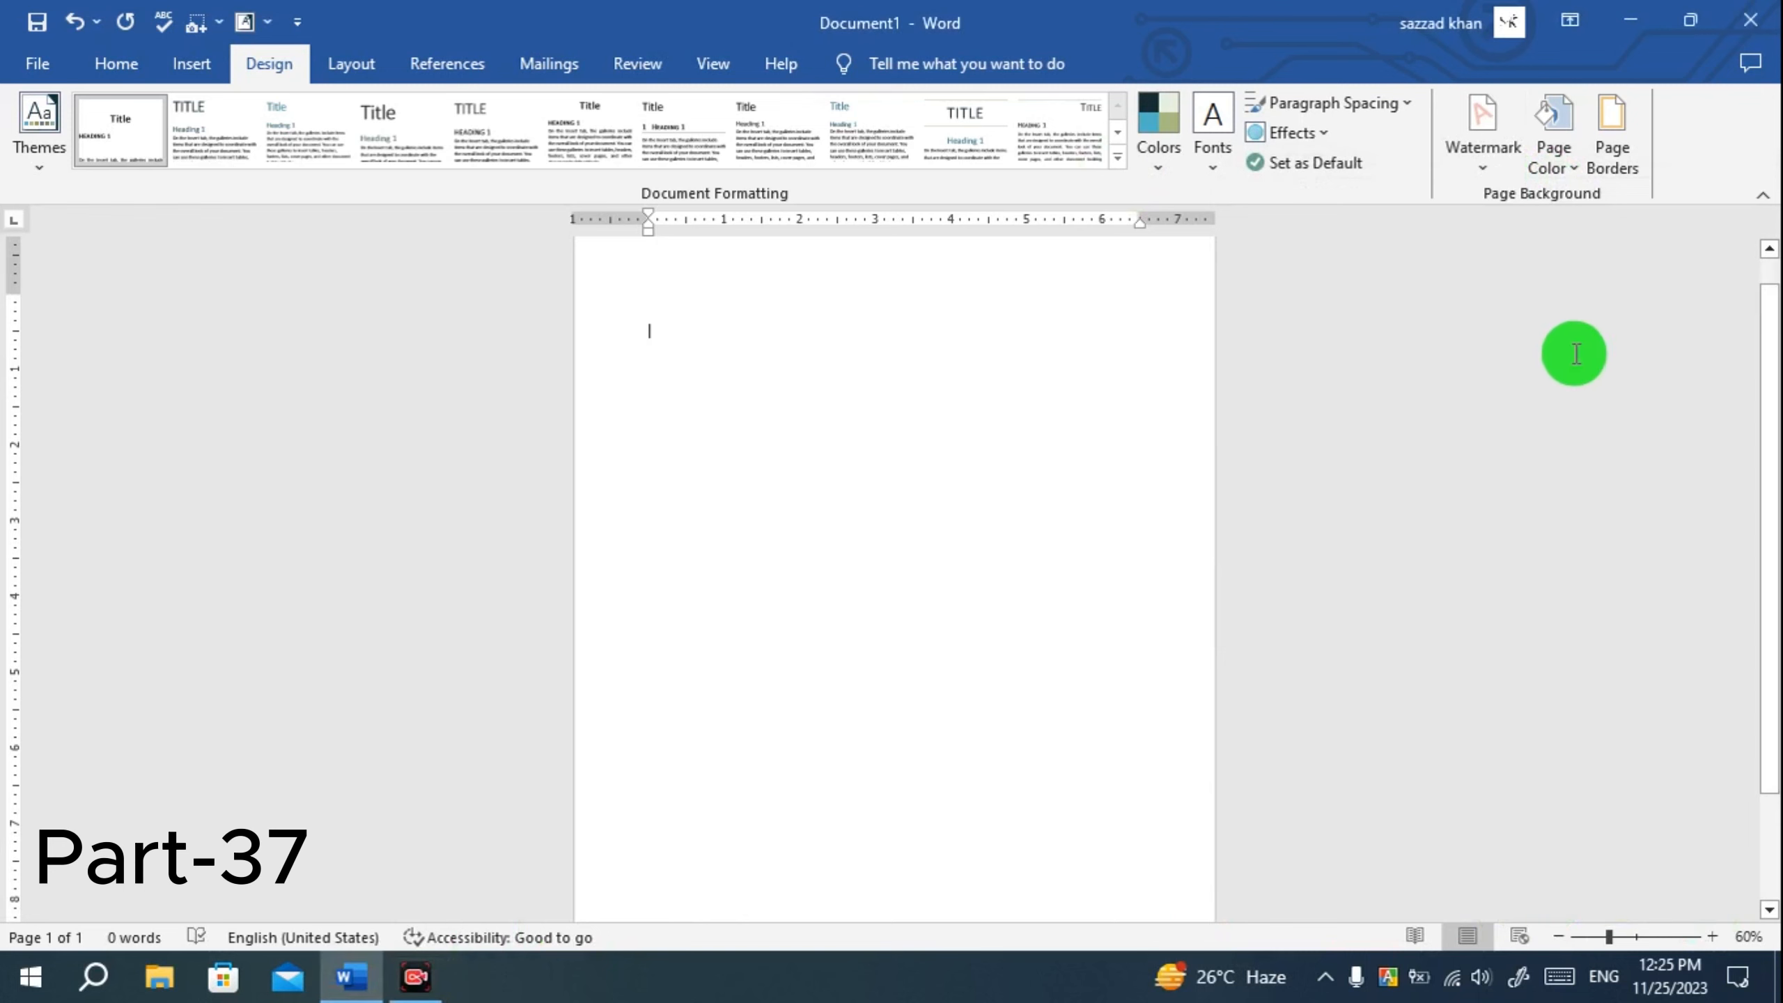
Switch the custom watermark to Picture watermark and bring up the picture sources.
{"action": "left_click", "coordinate": [1484, 165]}
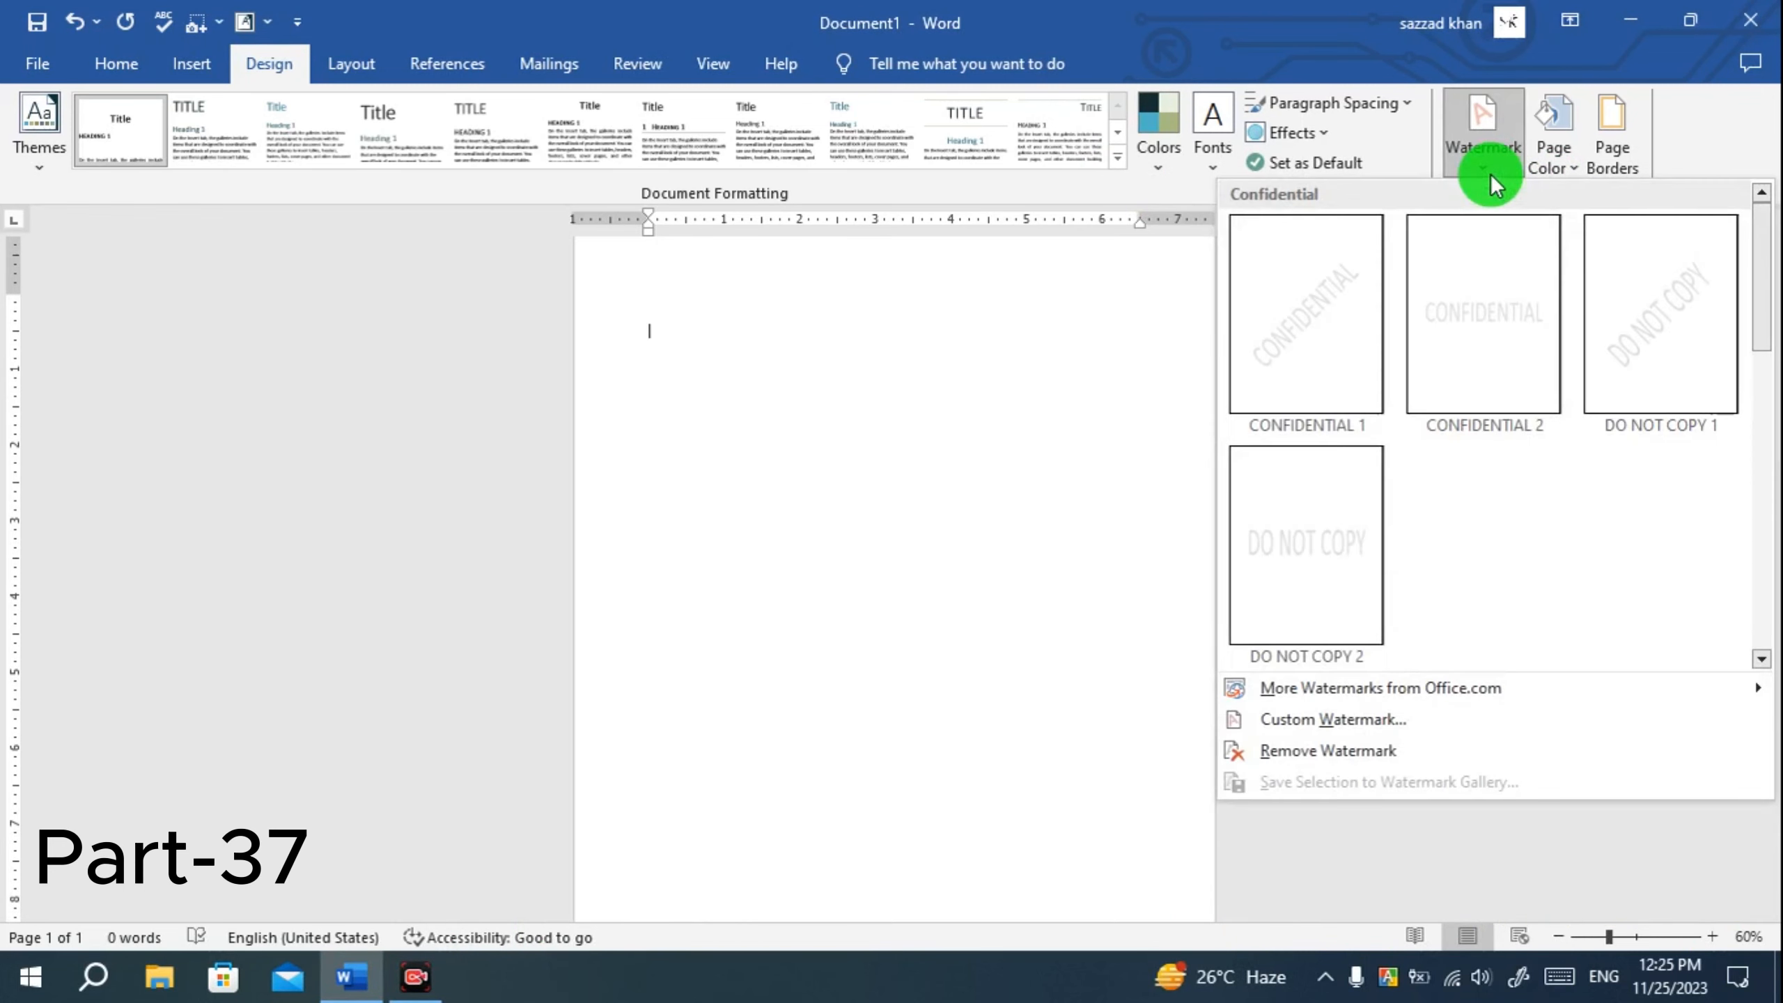
{"action": "left_click", "coordinate": [1334, 721]}
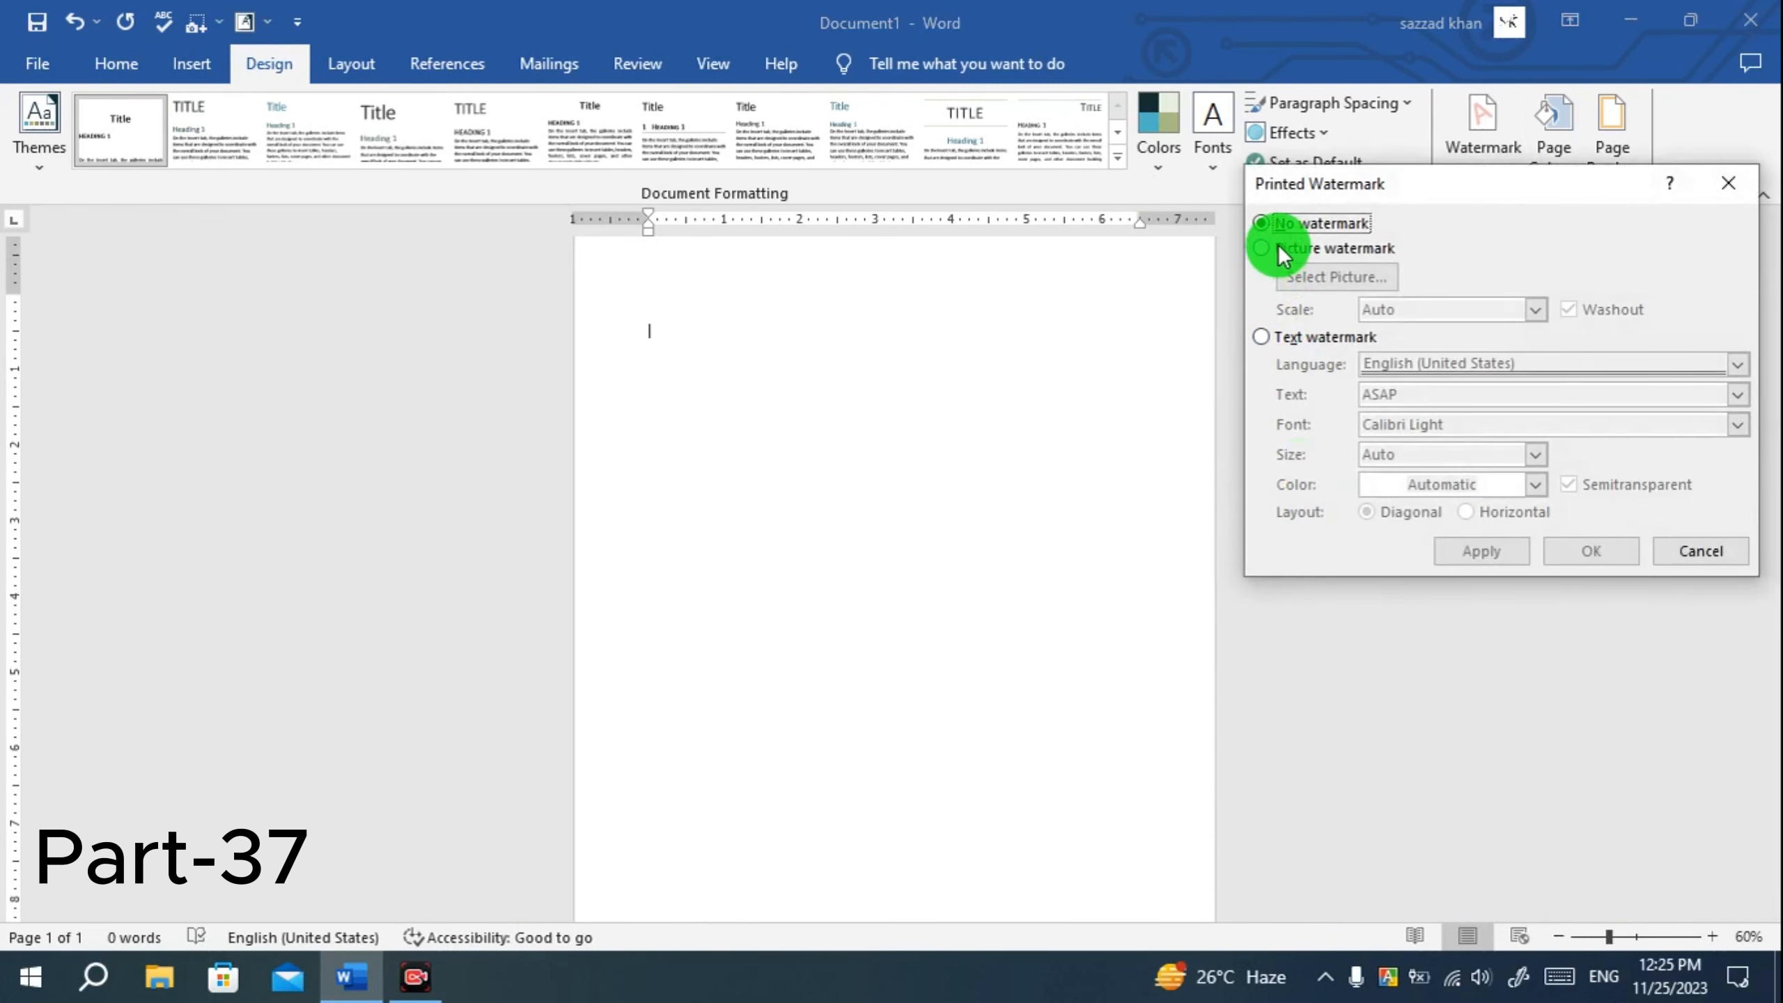
{"action": "left_click", "coordinate": [1268, 249]}
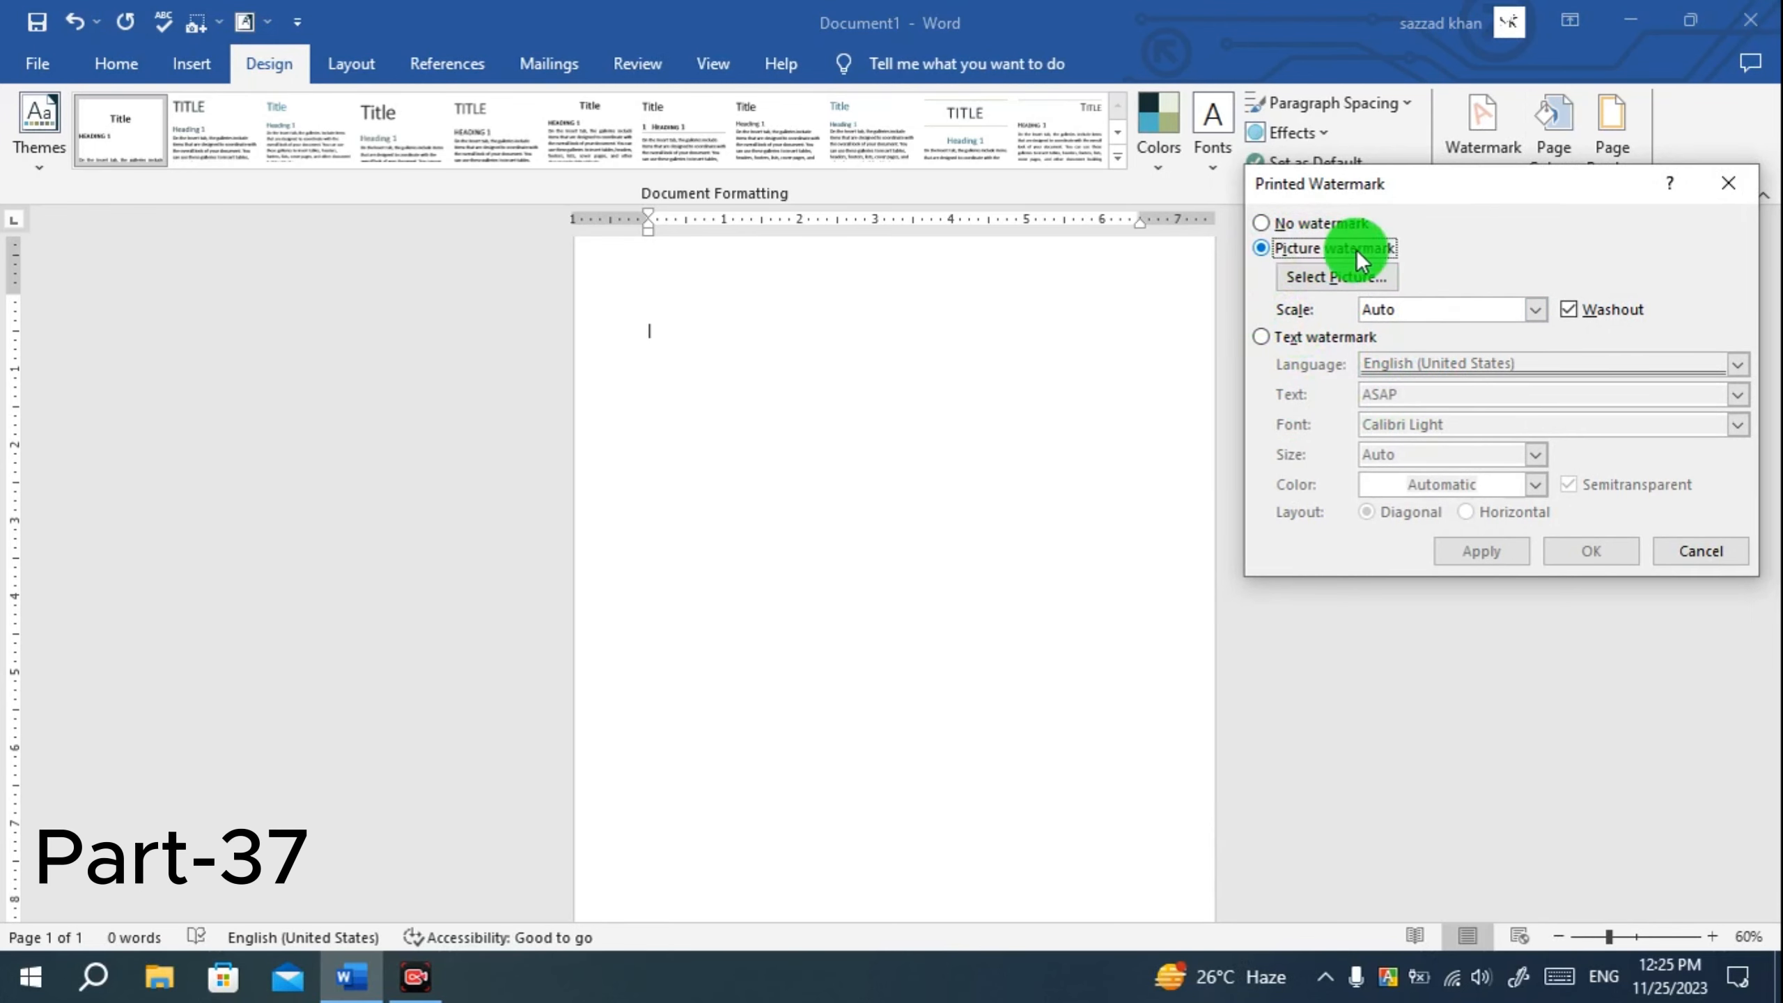
{"action": "left_click", "coordinate": [1332, 275]}
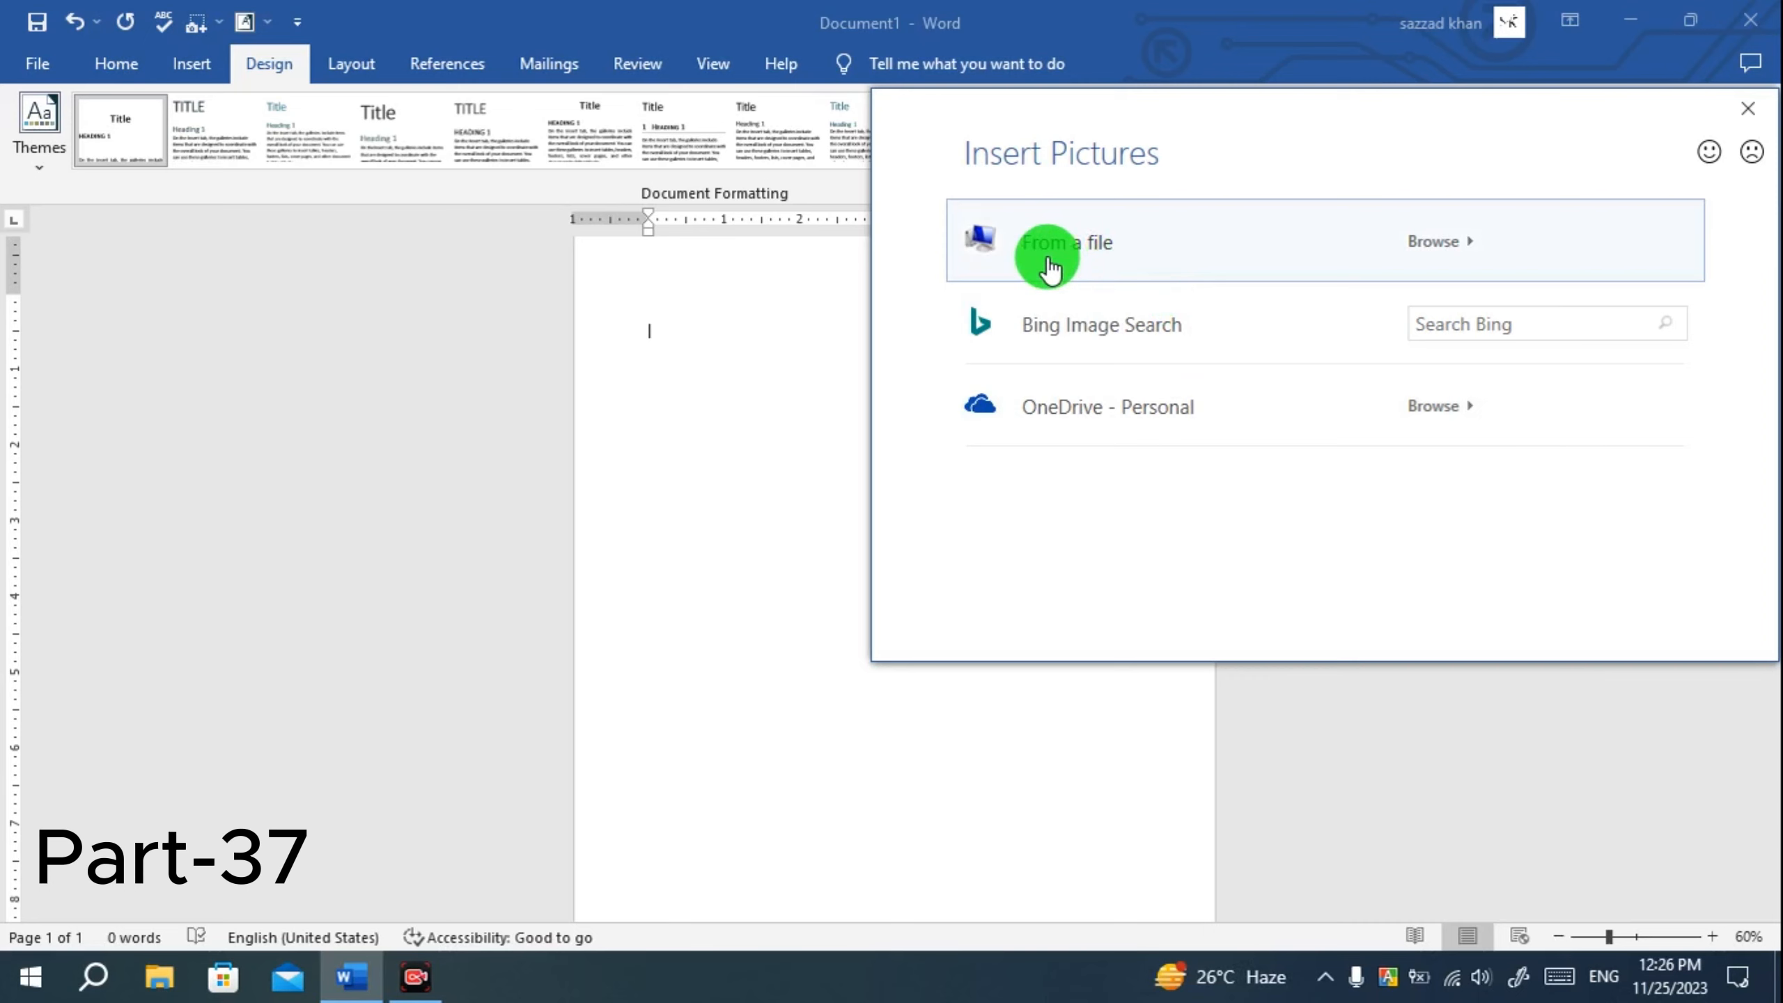
Insert k-PhotoRoom.png from the F:\Picture folder as the watermark picture.
{"action": "left_click", "coordinate": [1135, 262]}
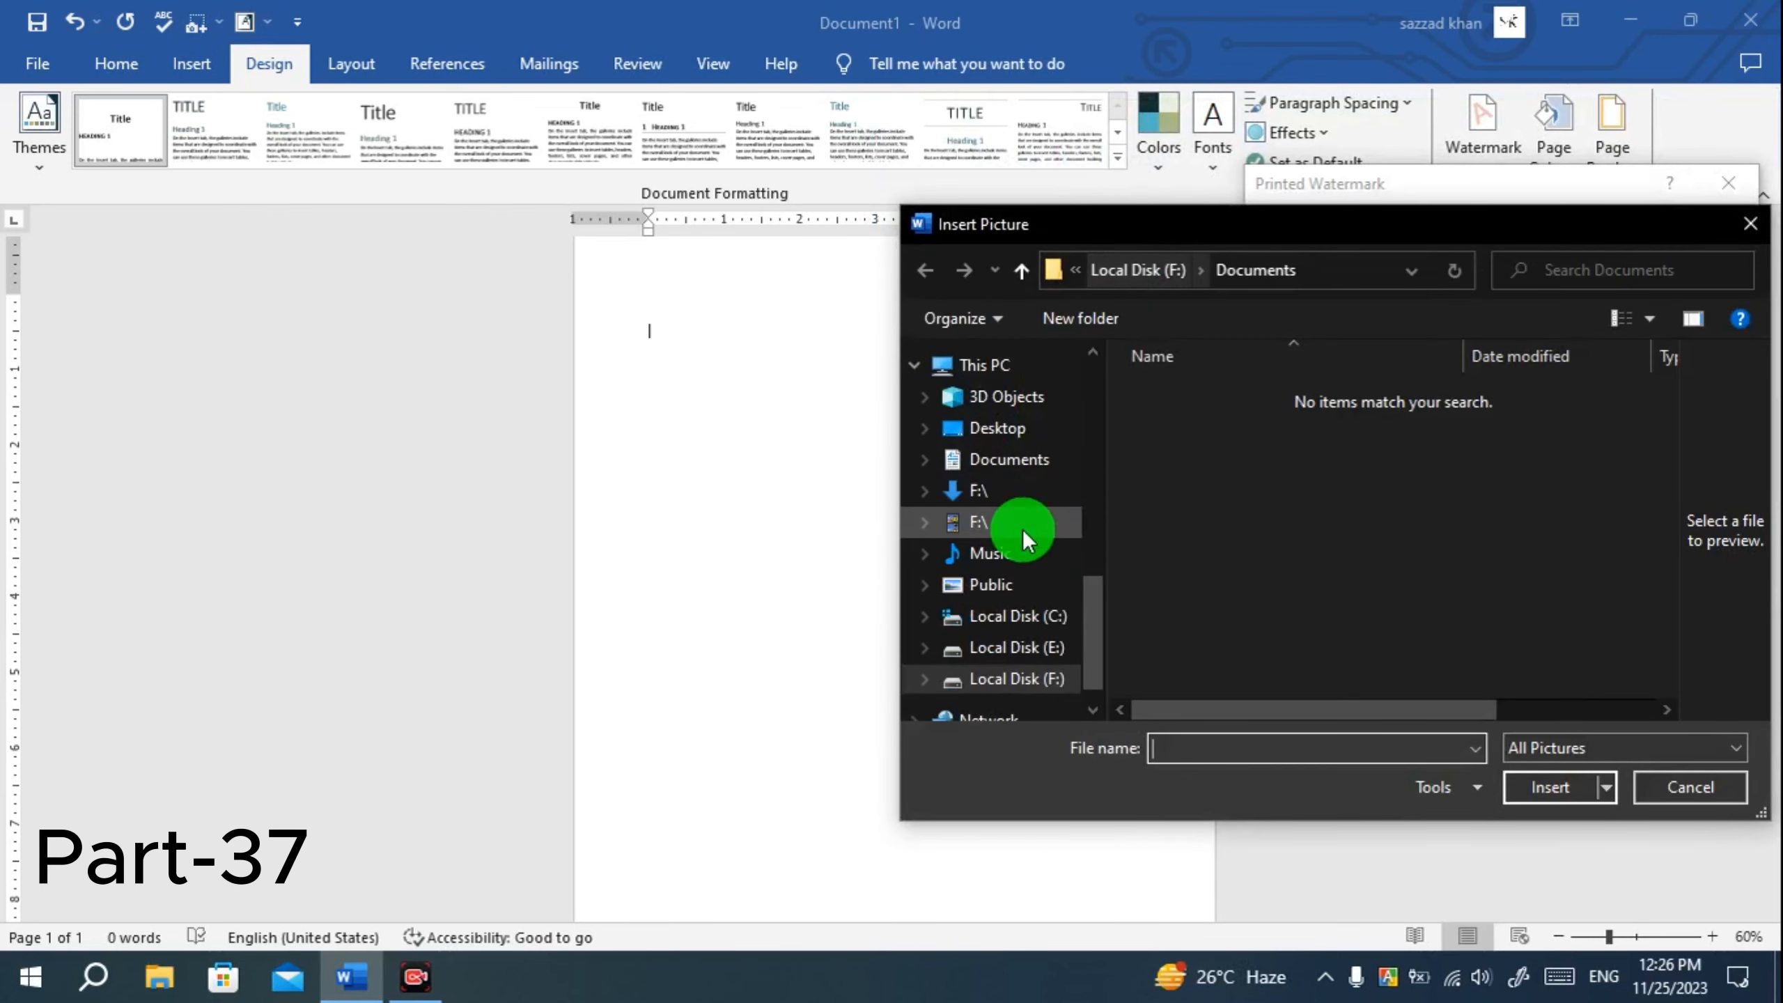
{"action": "scroll", "coordinate": [1019, 510], "scroll_direction": "up", "scroll_amount": 4}
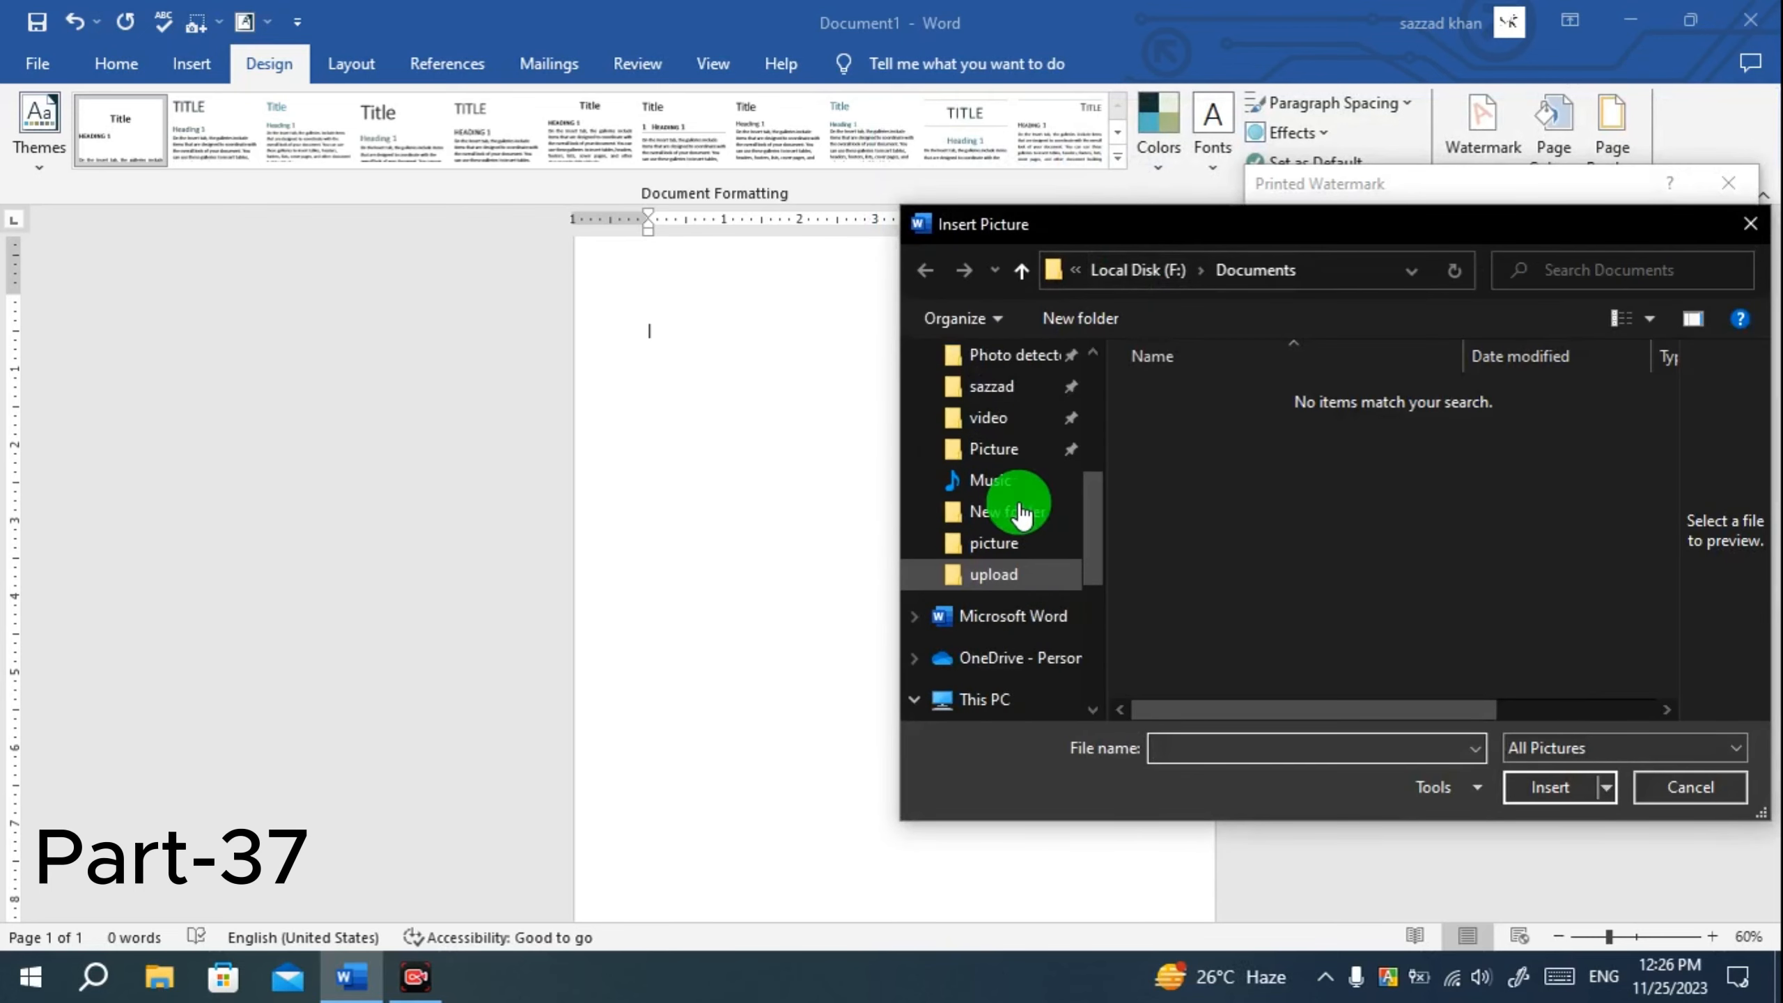
{"action": "left_click", "coordinate": [994, 449]}
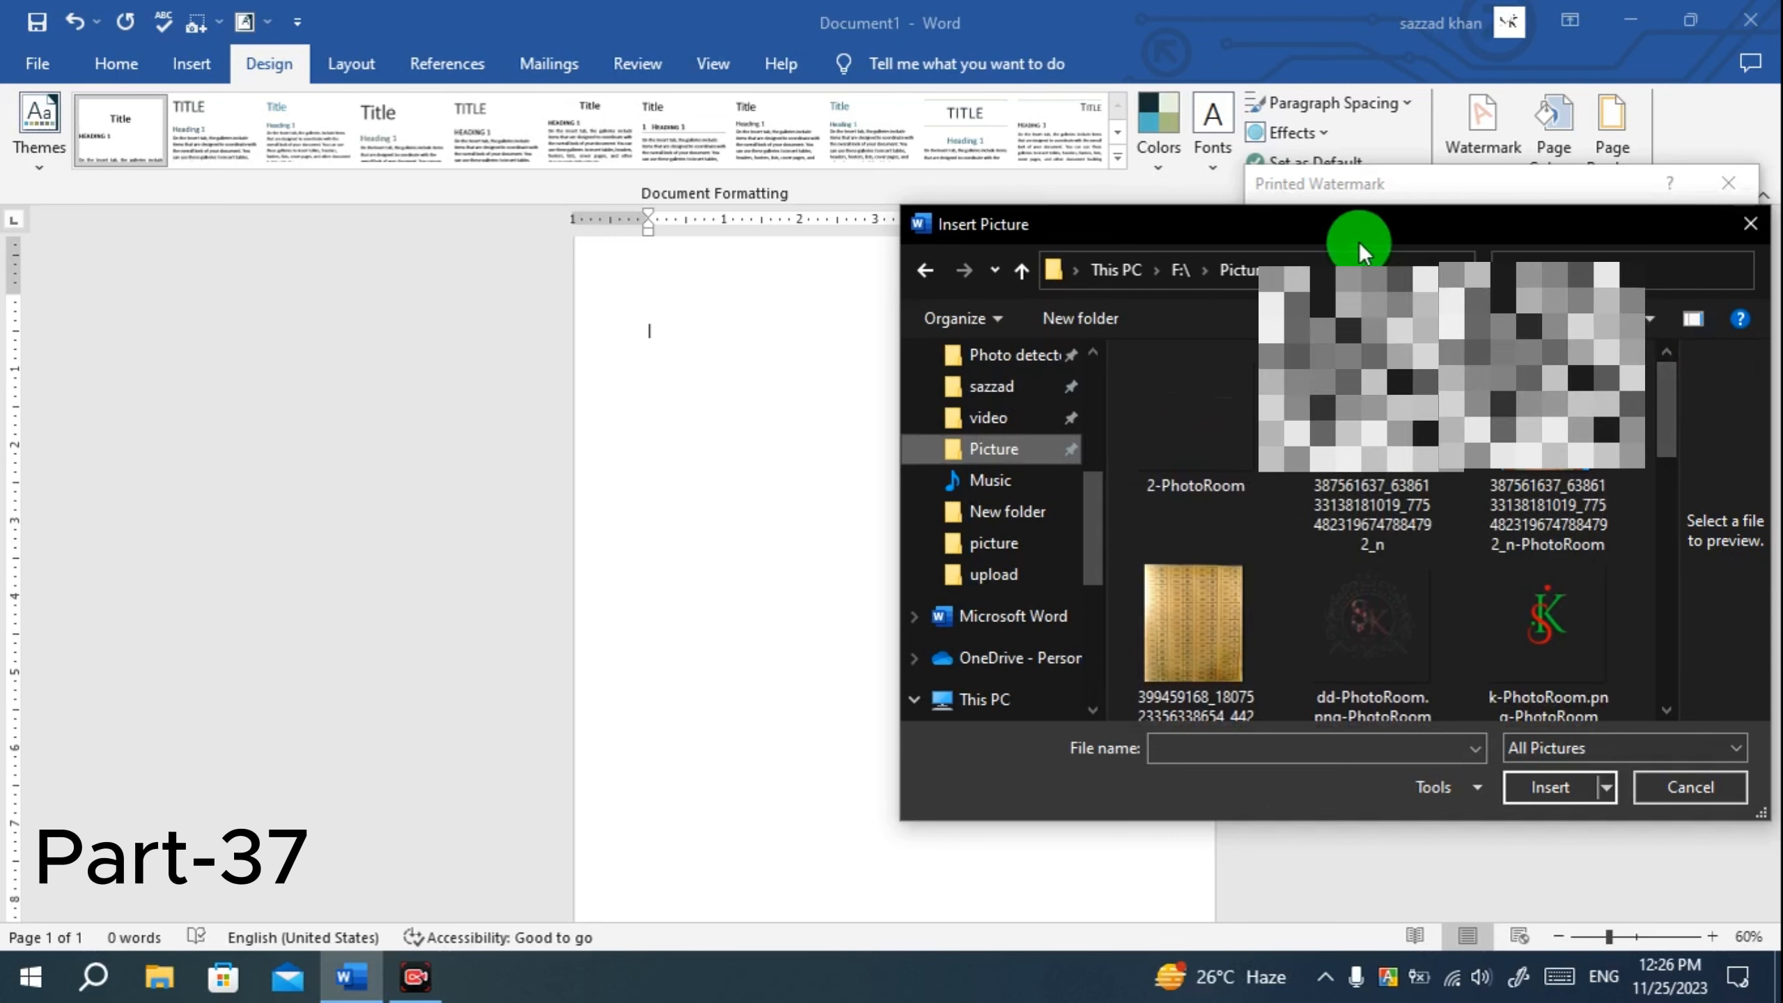
{"action": "left_click_drag", "start_coordinate": [1360, 244], "coordinate": [1313, 161]}
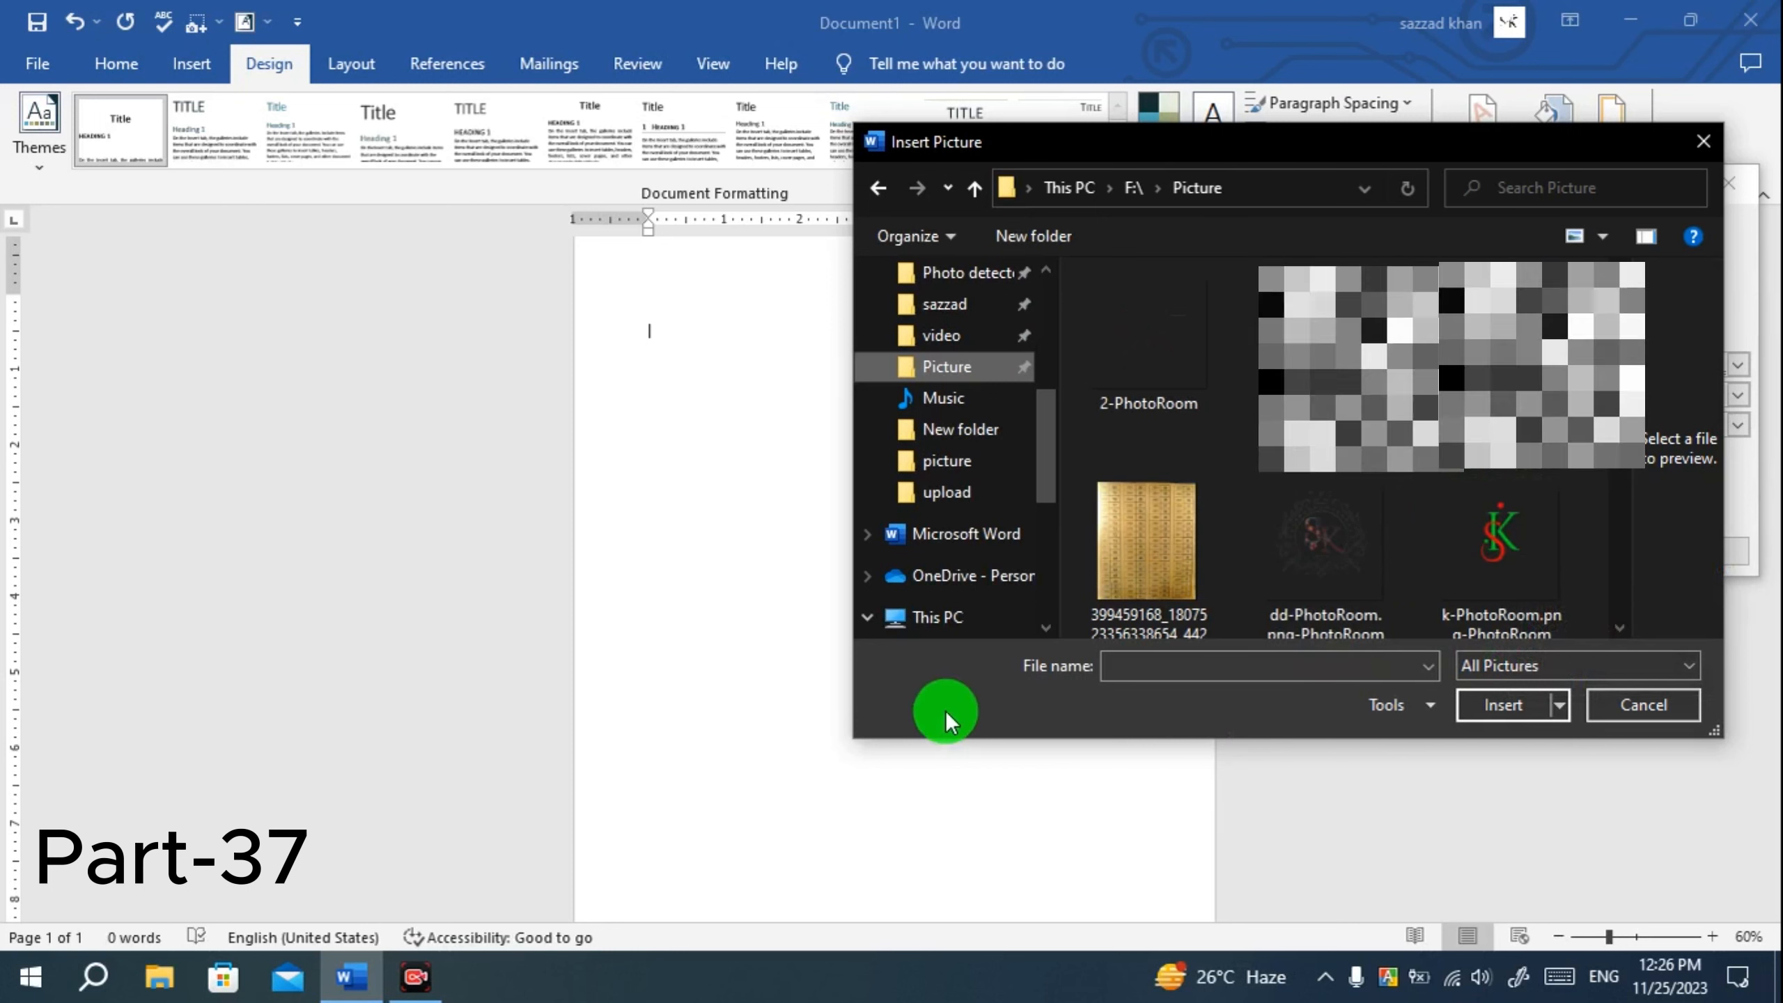
{"action": "left_click", "coordinate": [1509, 540]}
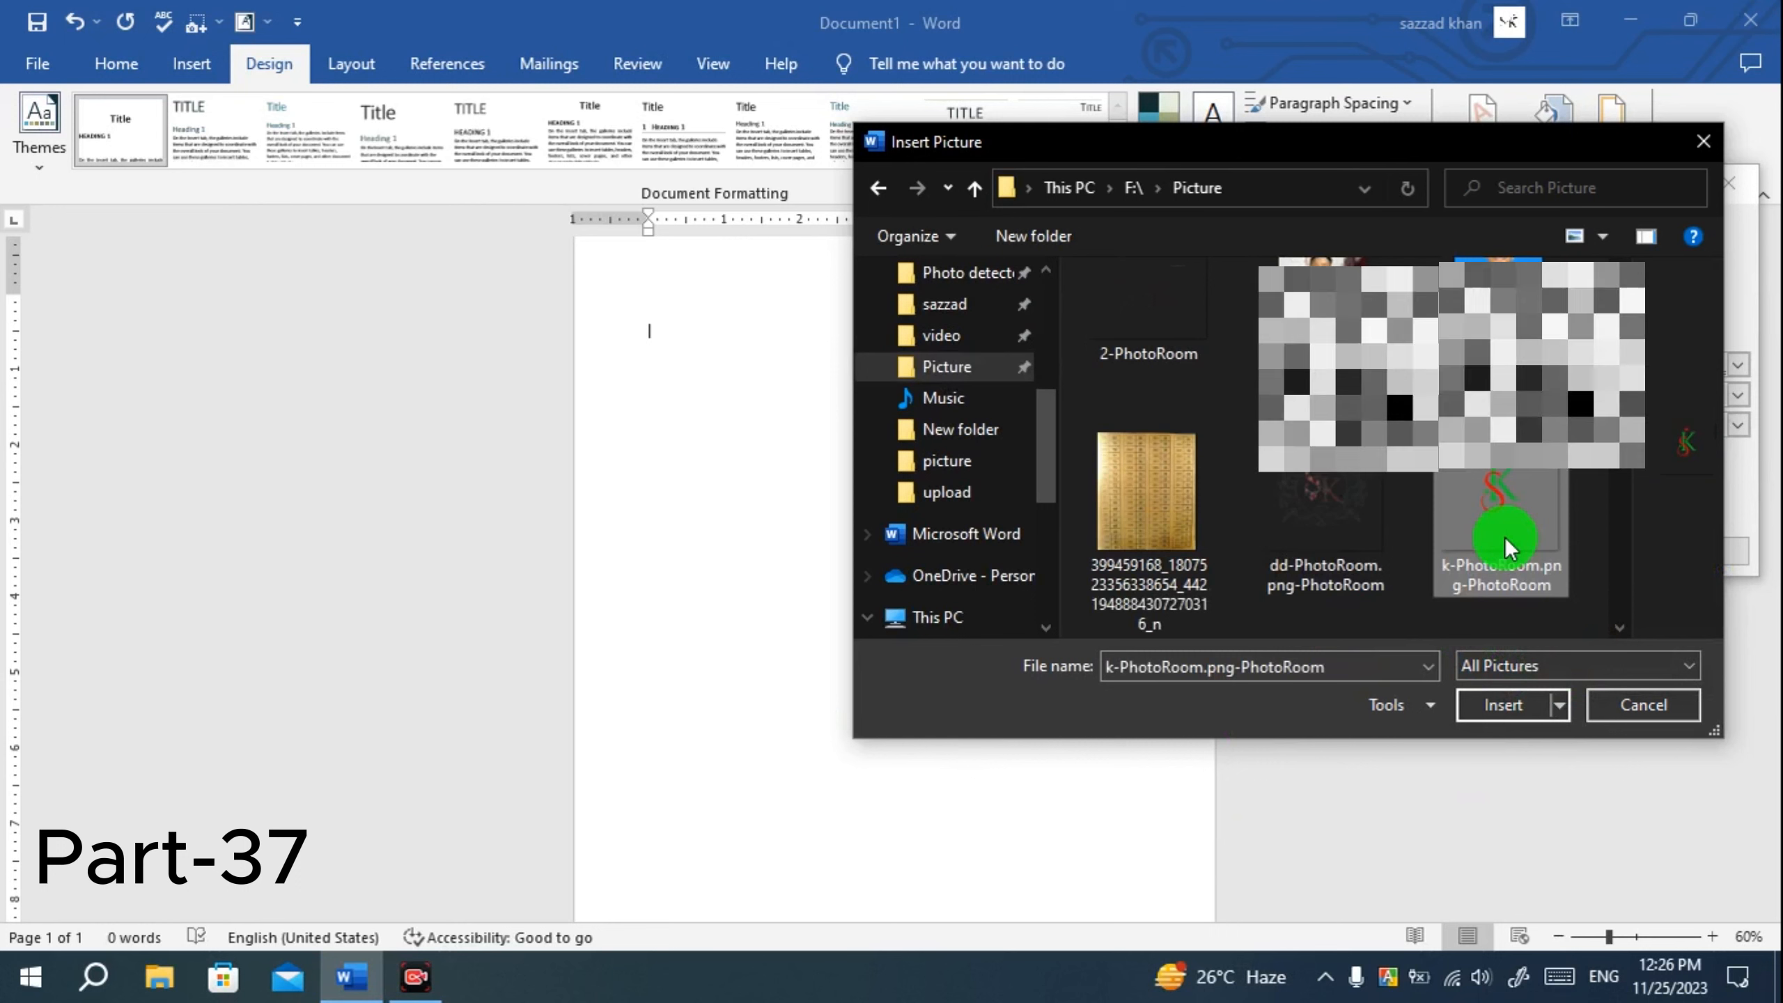
{"action": "left_click", "coordinate": [1506, 706]}
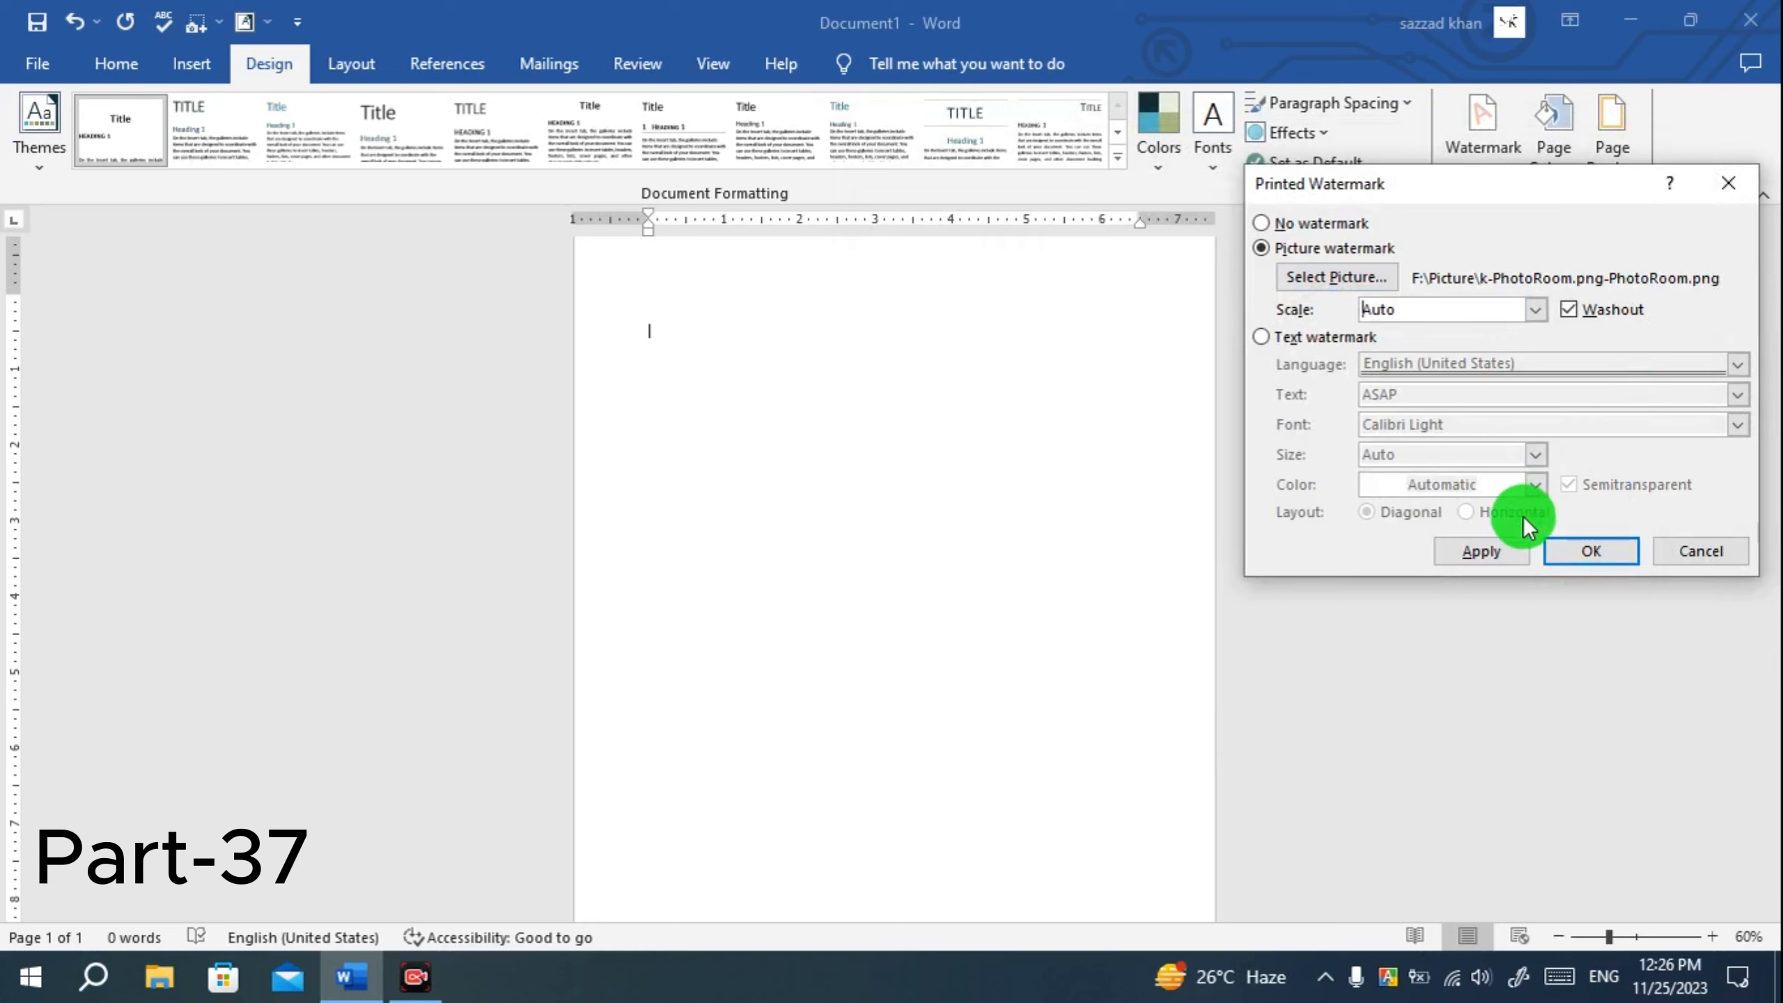
Apply the SK logo watermark, preview it without Washout, then re-apply it washed out.
{"action": "left_click", "coordinate": [1490, 555]}
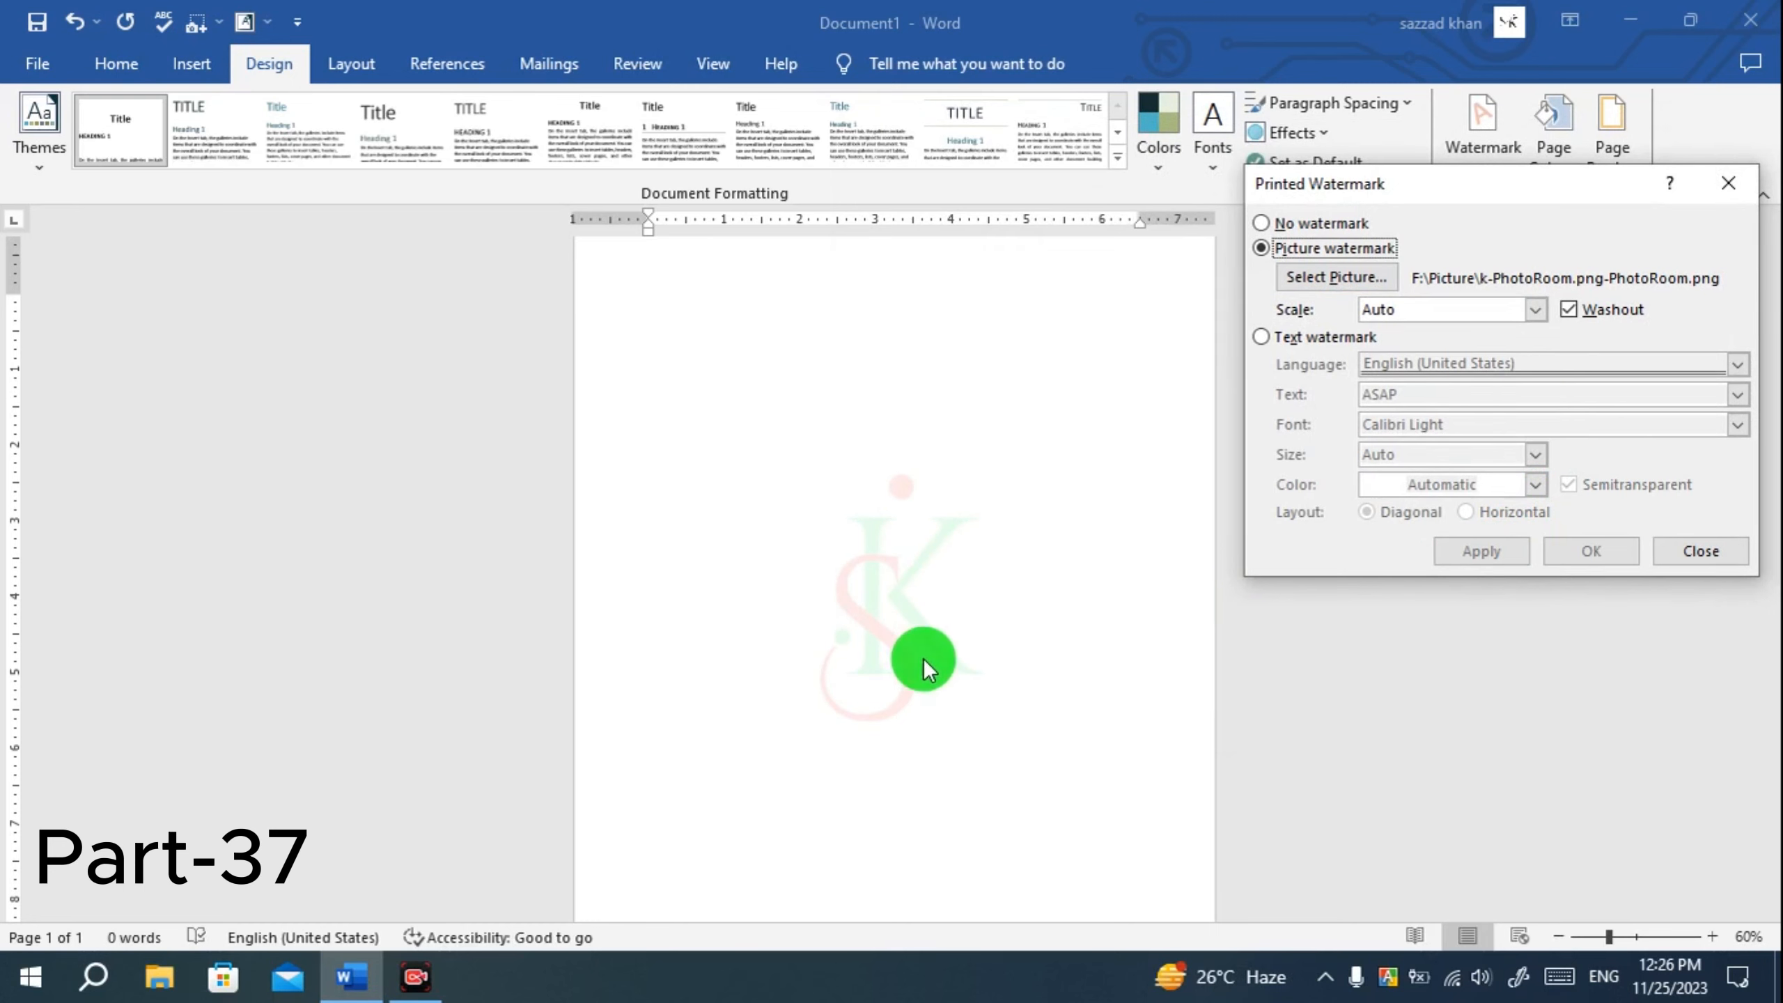
{"action": "left_click", "coordinate": [1572, 311]}
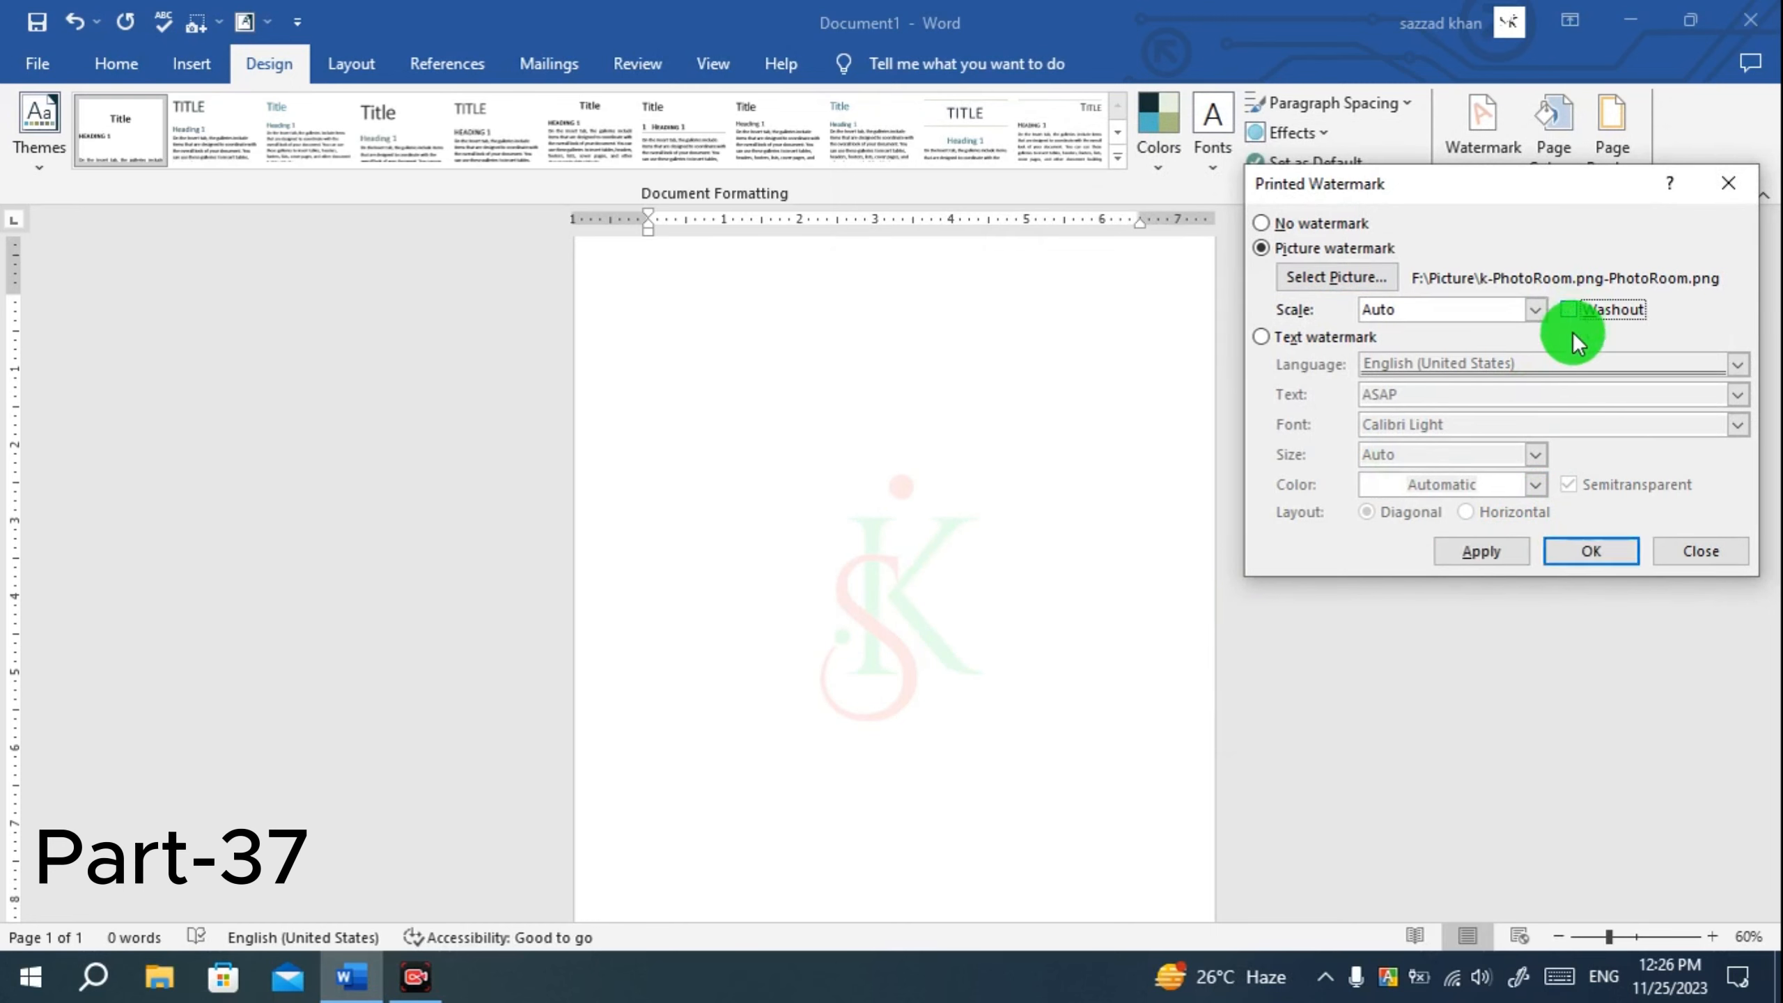
{"action": "left_click", "coordinate": [1479, 549]}
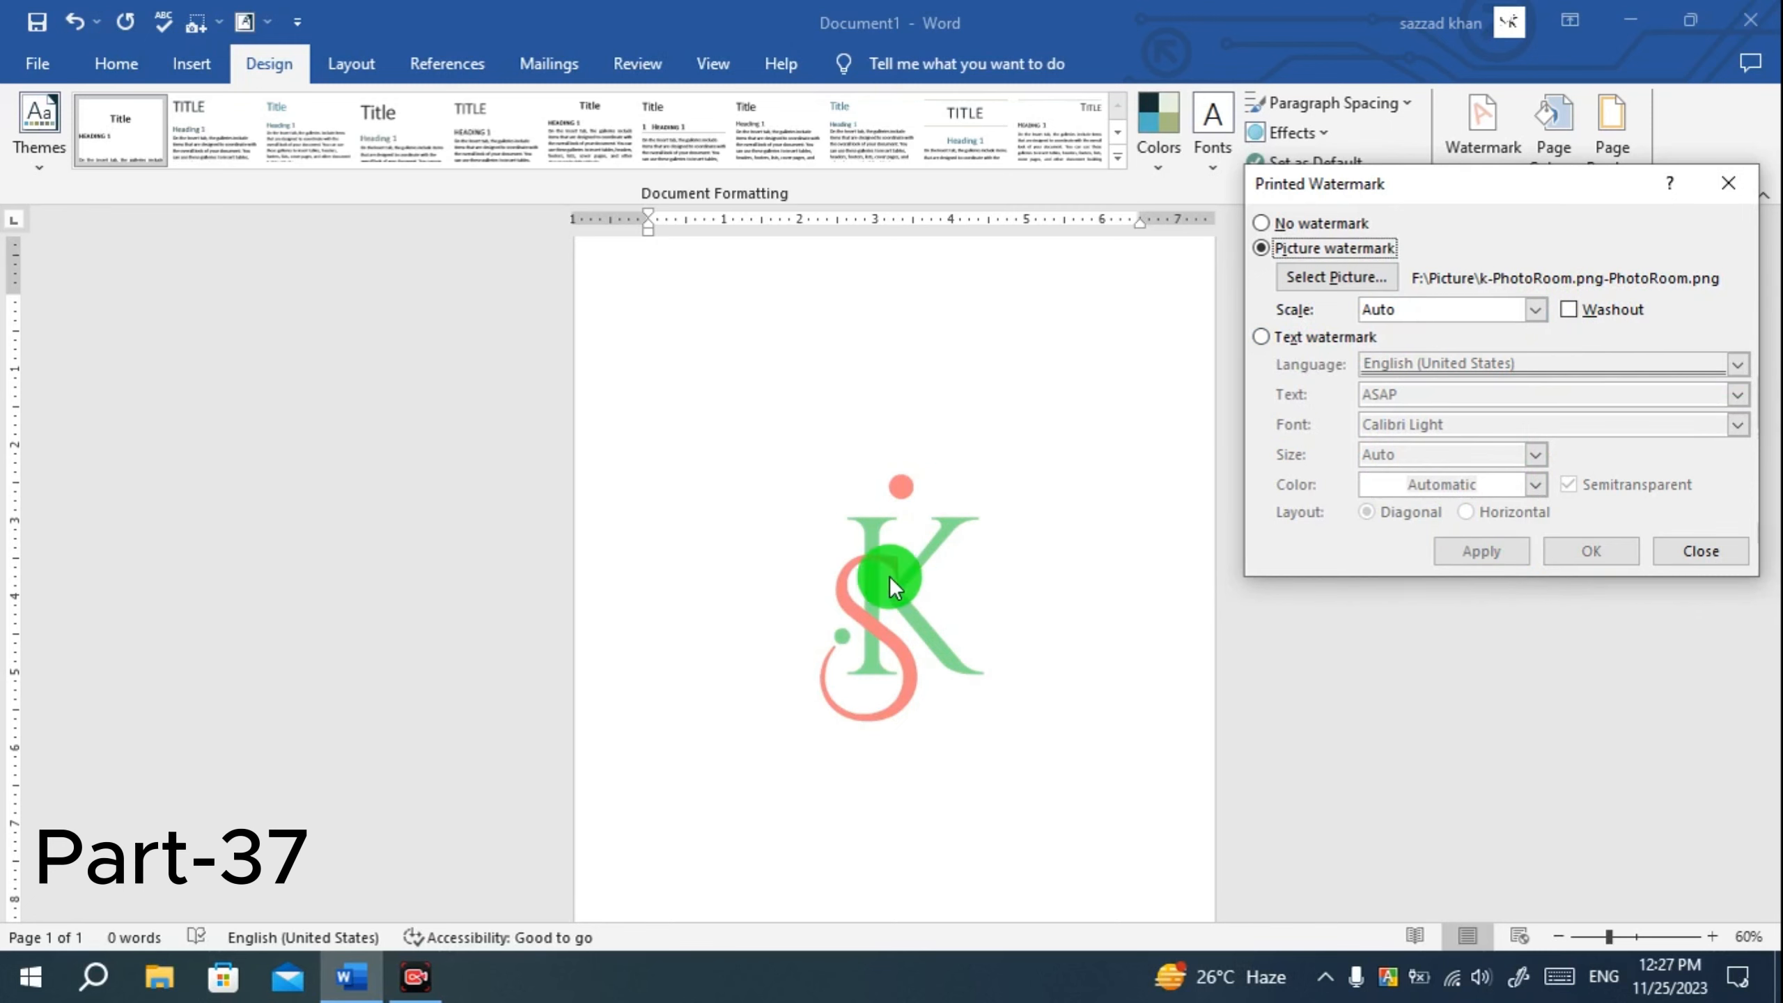
{"action": "left_click", "coordinate": [1570, 309]}
{"action": "left_click", "coordinate": [1478, 552]}
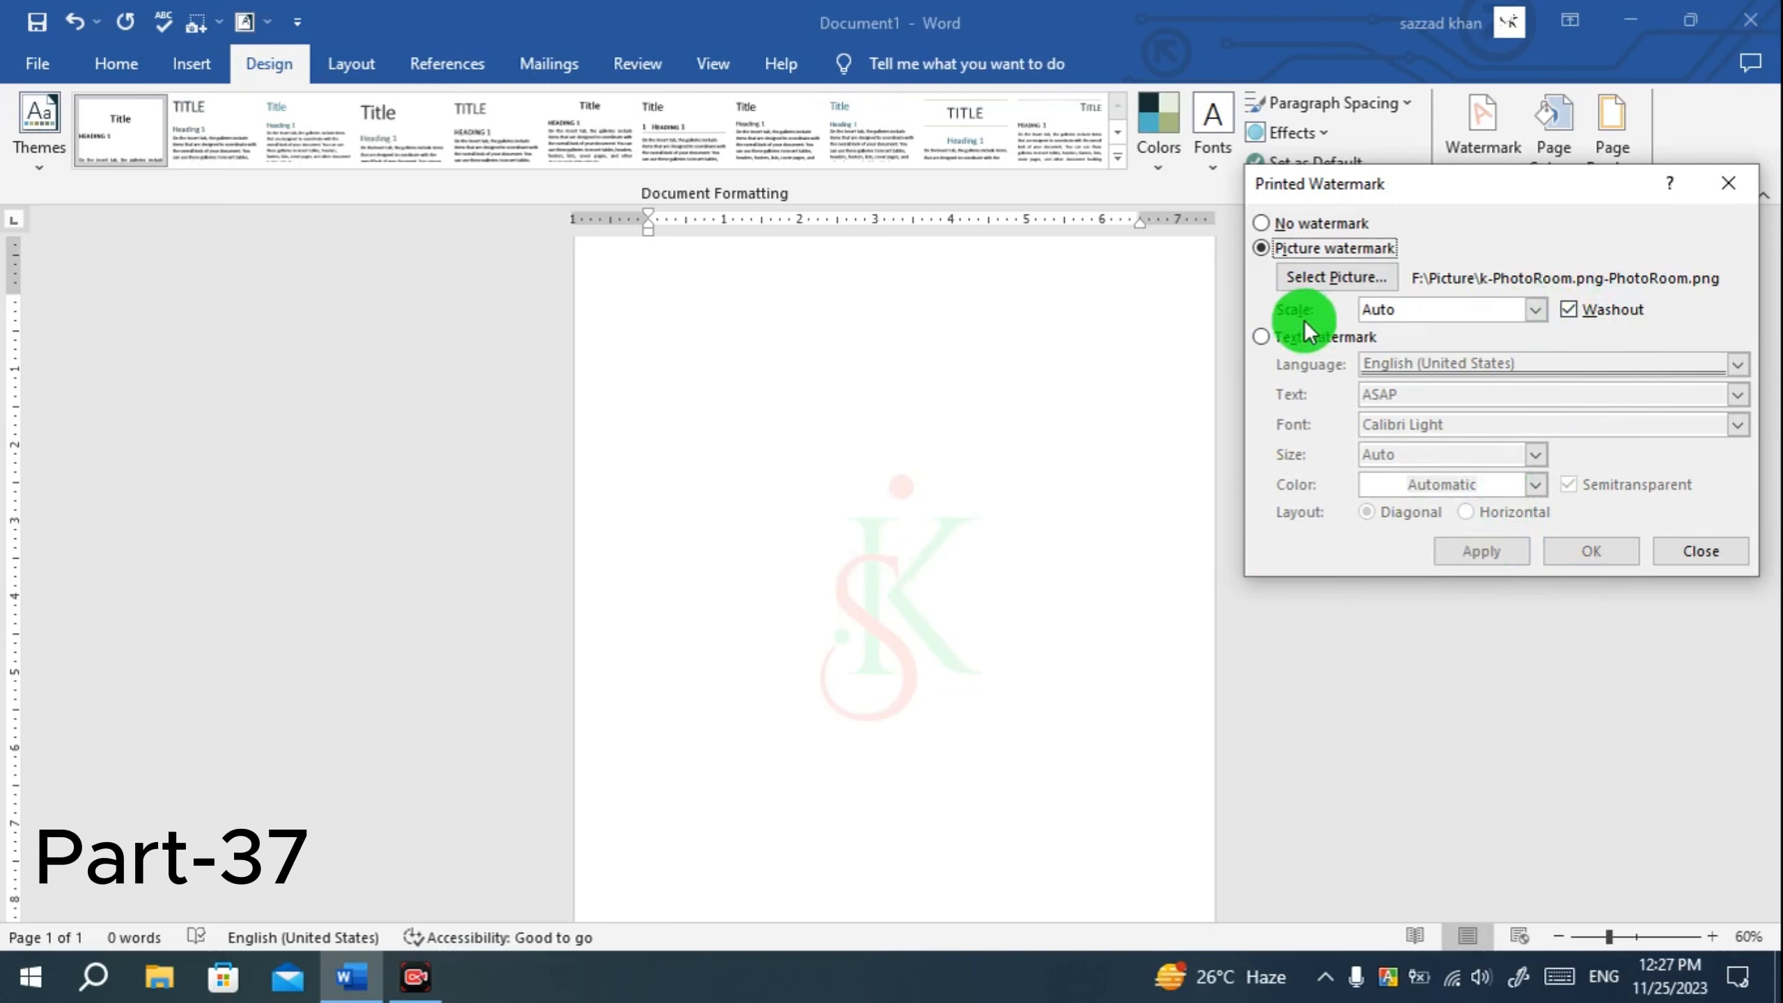
Preview the logo watermark at 150%, 500% and 100% scale.
{"action": "left_click", "coordinate": [1535, 310]}
{"action": "left_click", "coordinate": [1483, 383]}
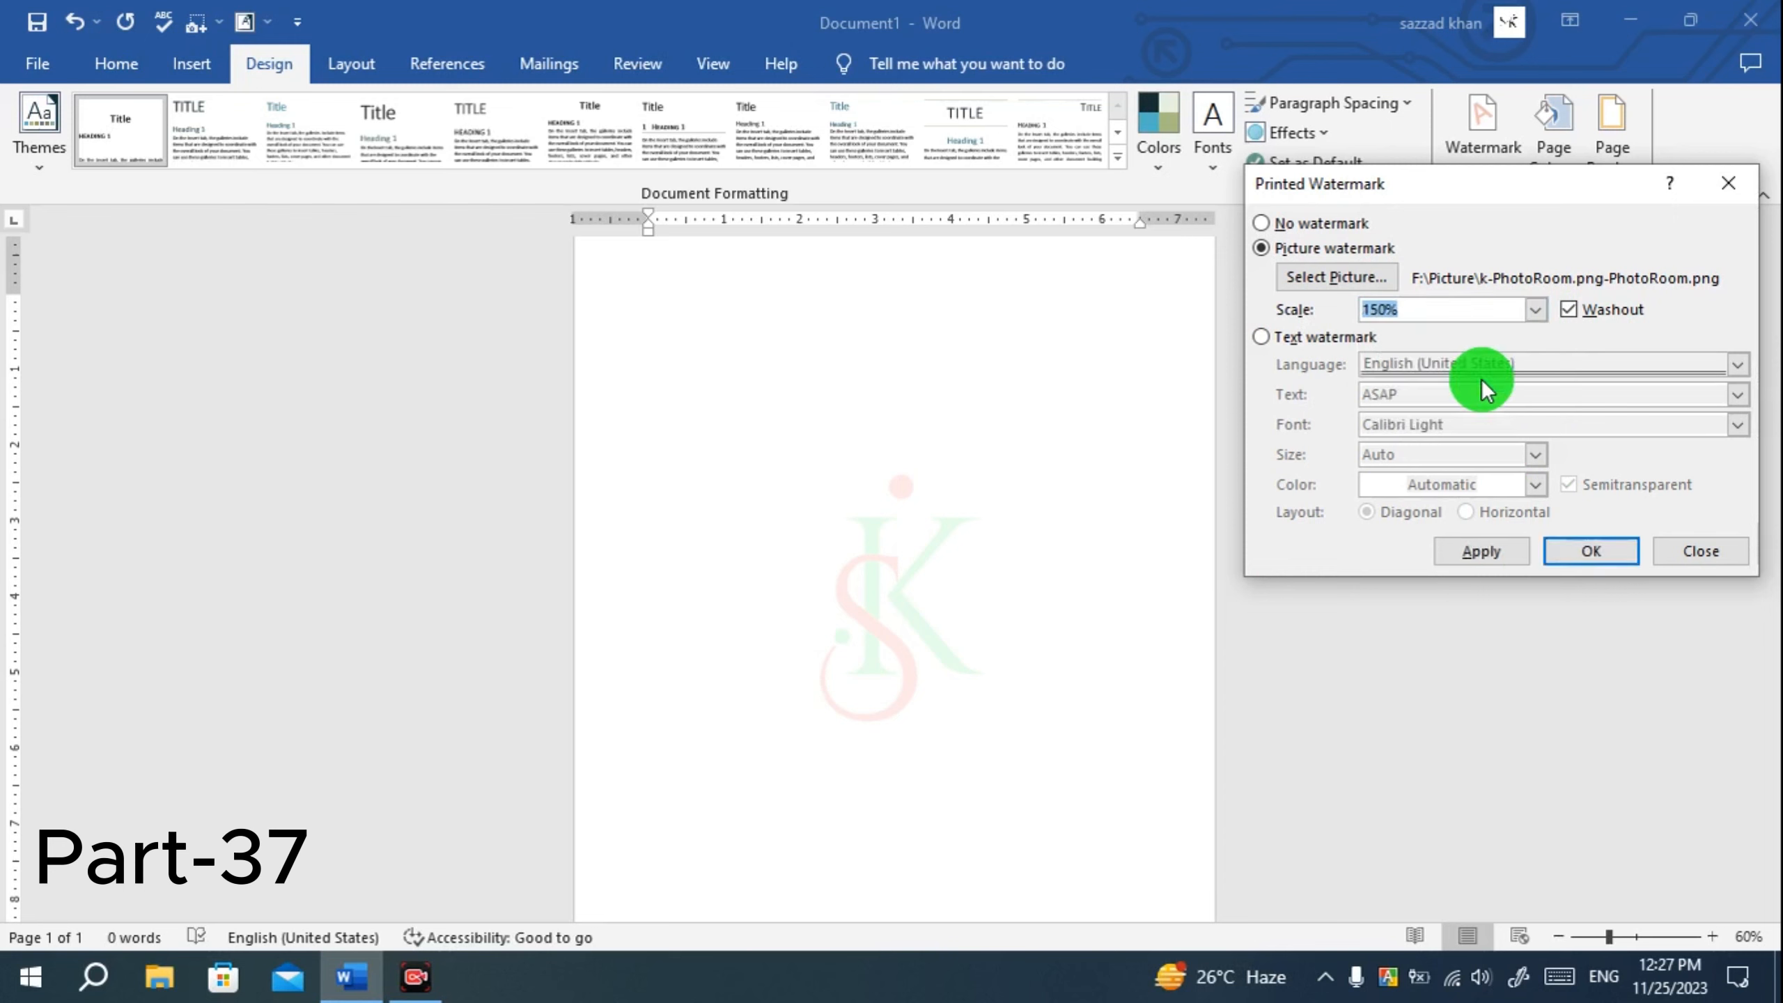
{"action": "left_click", "coordinate": [1469, 550]}
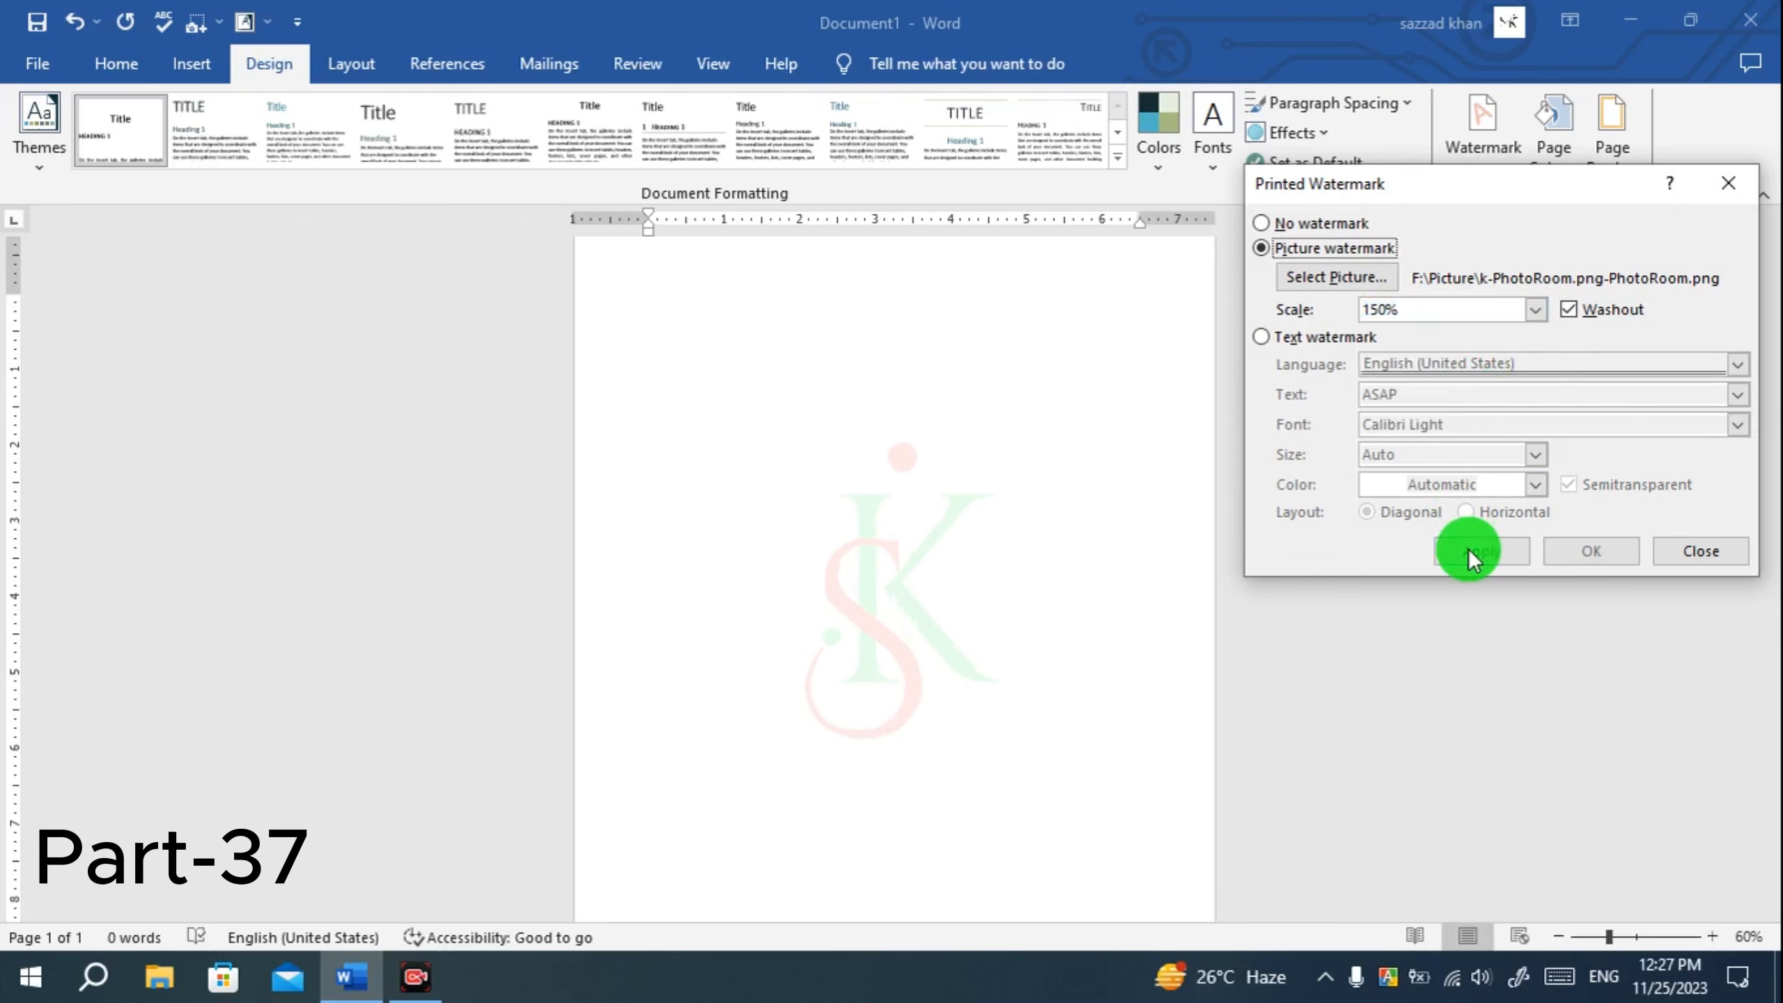
{"action": "left_click", "coordinate": [1535, 310]}
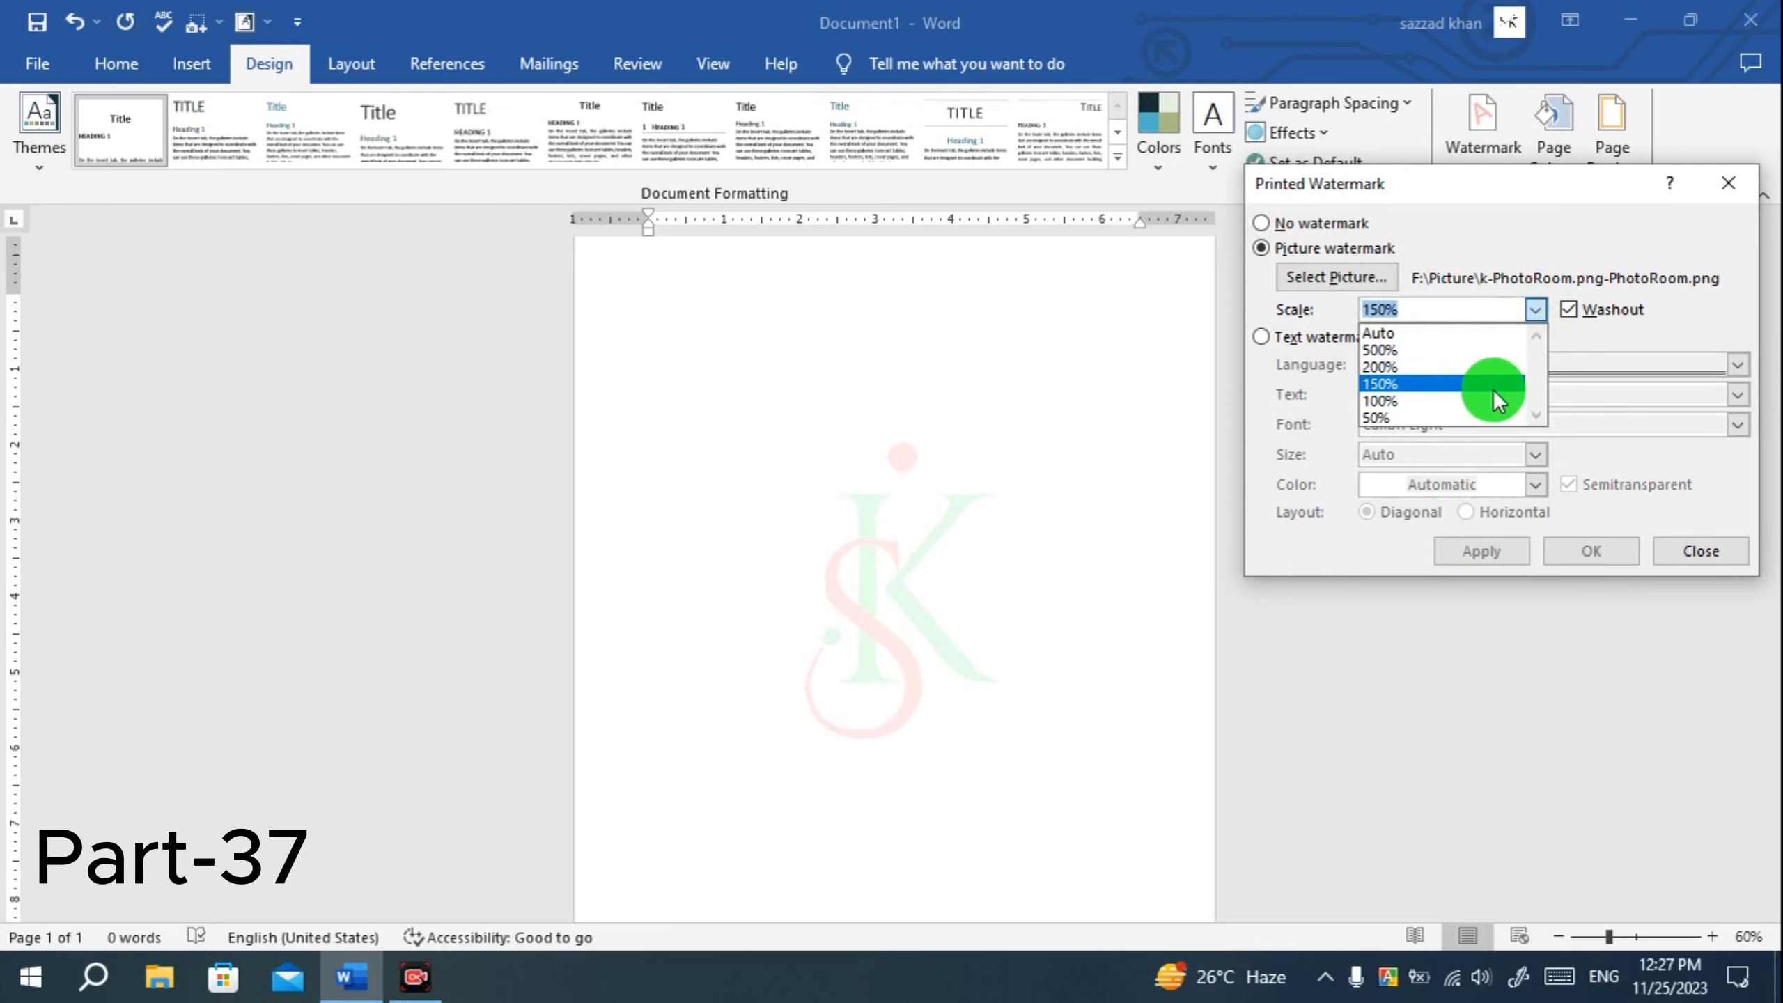
{"action": "left_click", "coordinate": [1429, 350]}
{"action": "left_click", "coordinate": [1477, 550]}
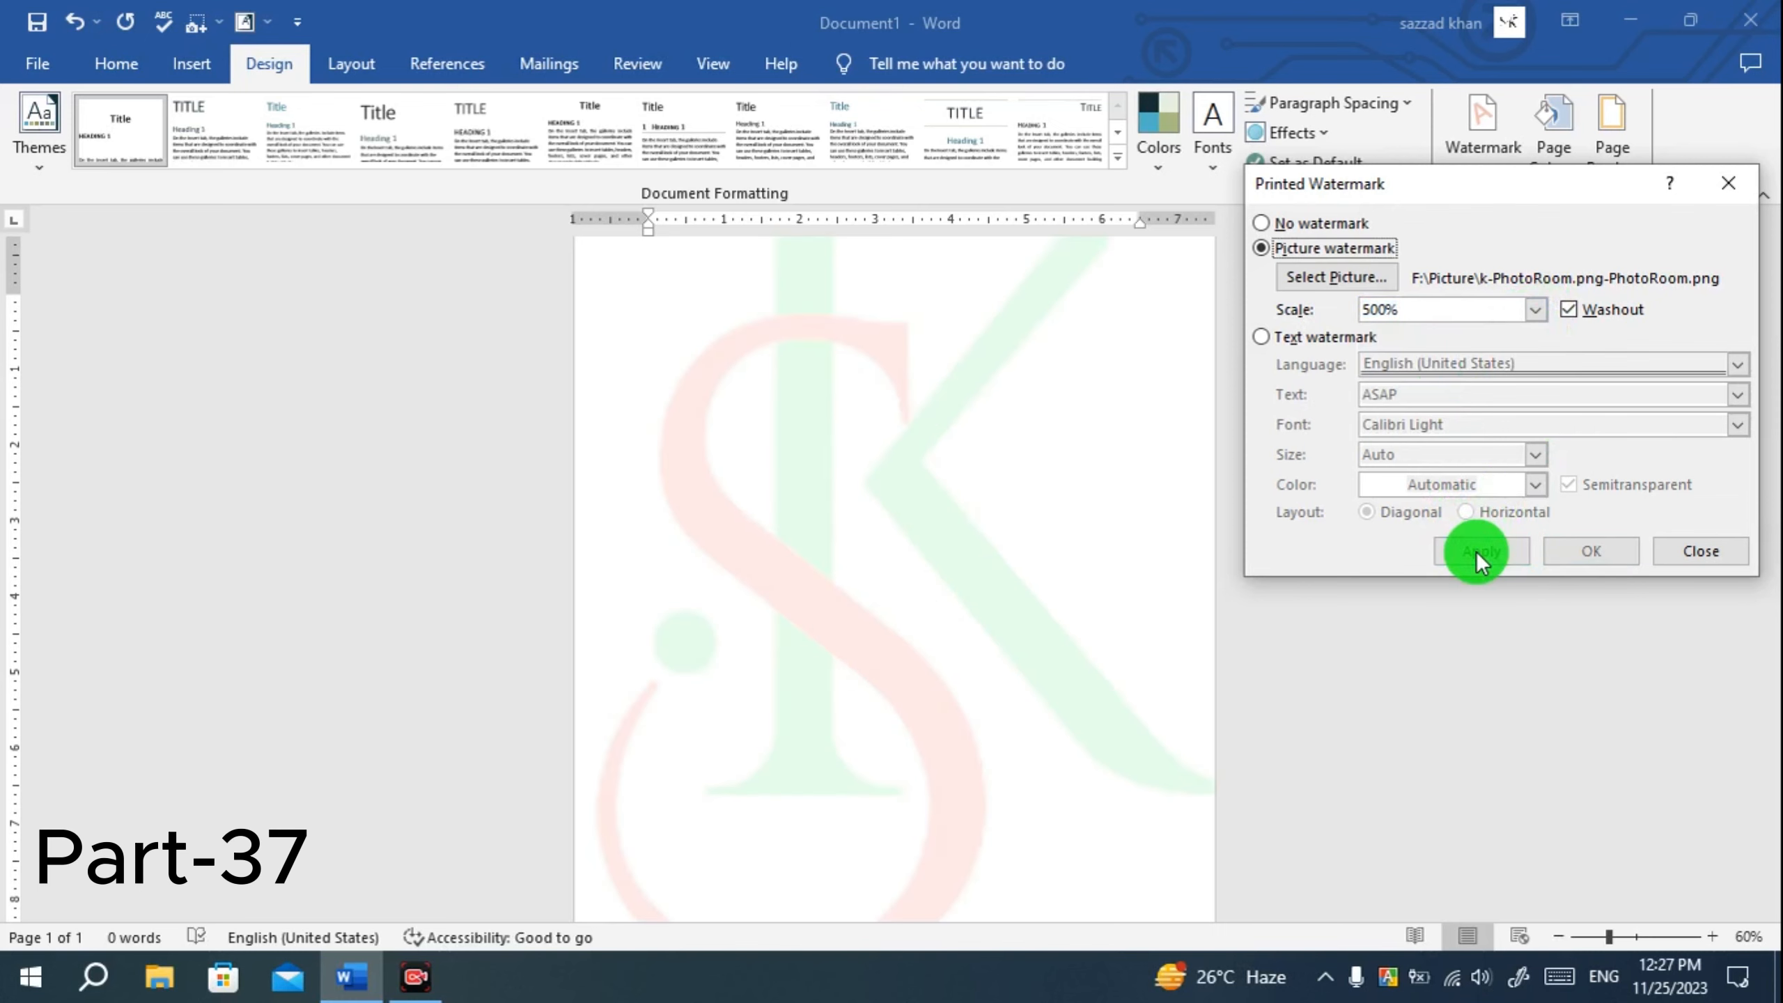
{"action": "left_click", "coordinate": [1536, 310]}
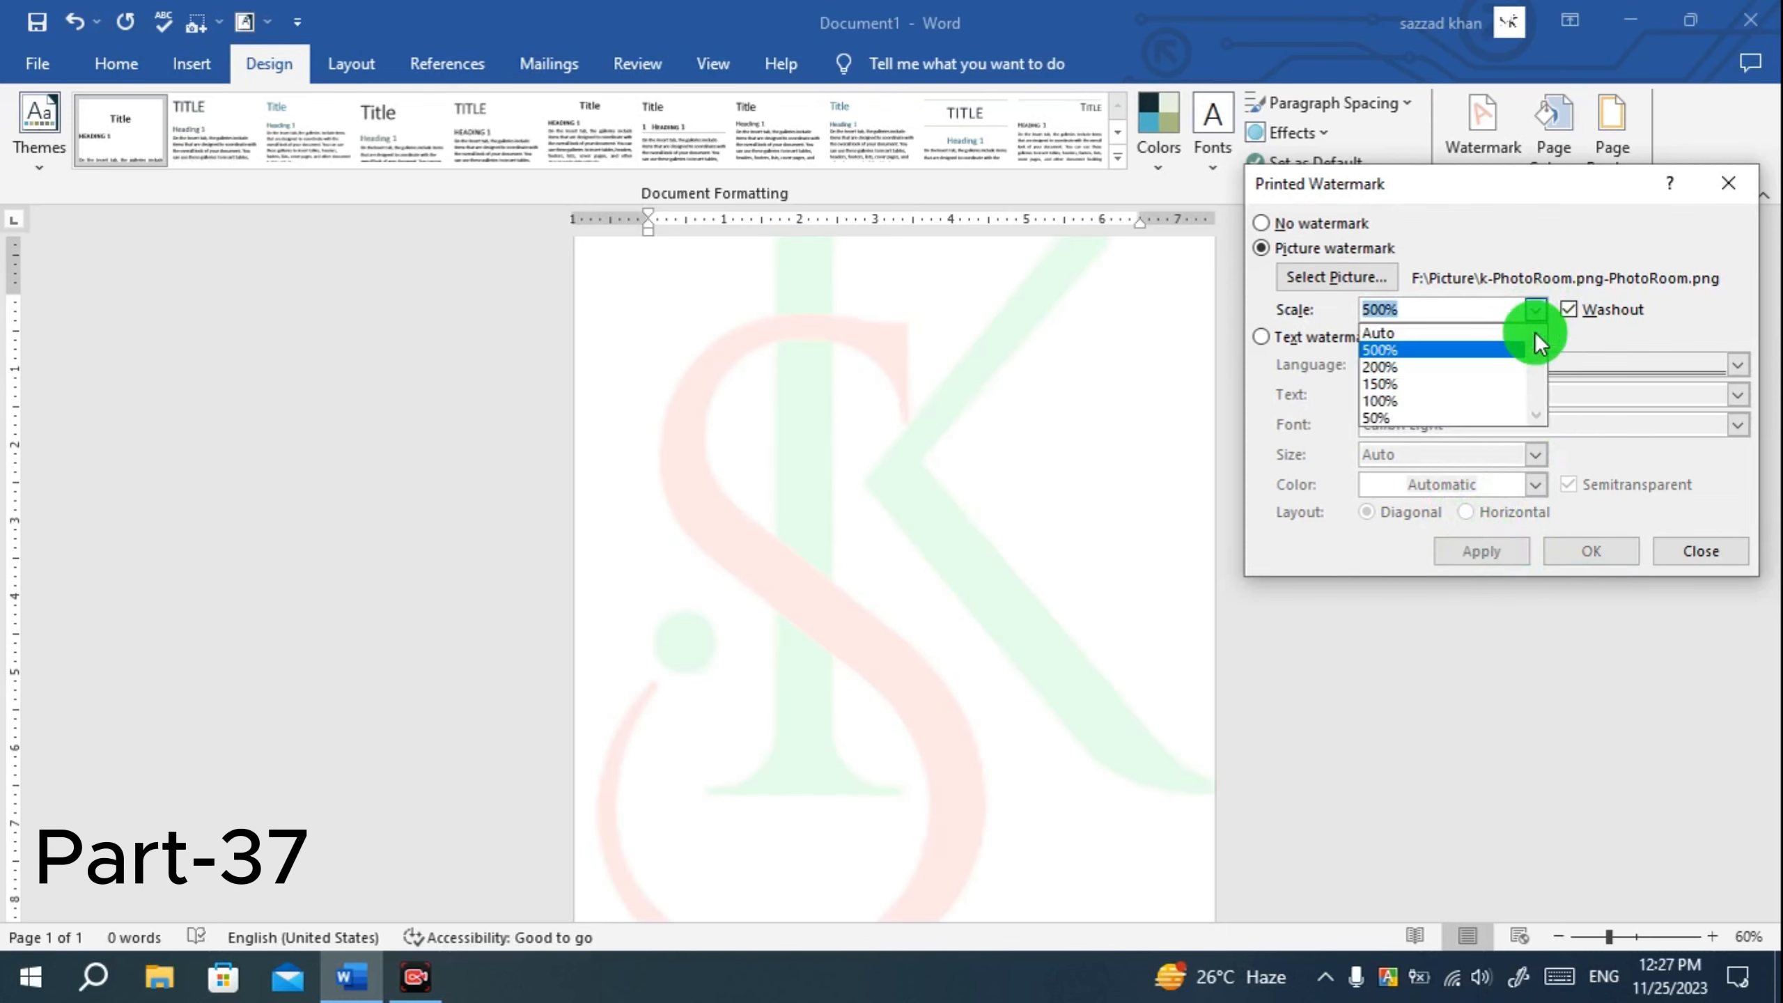
{"action": "left_click", "coordinate": [1470, 400]}
{"action": "left_click", "coordinate": [1482, 551]}
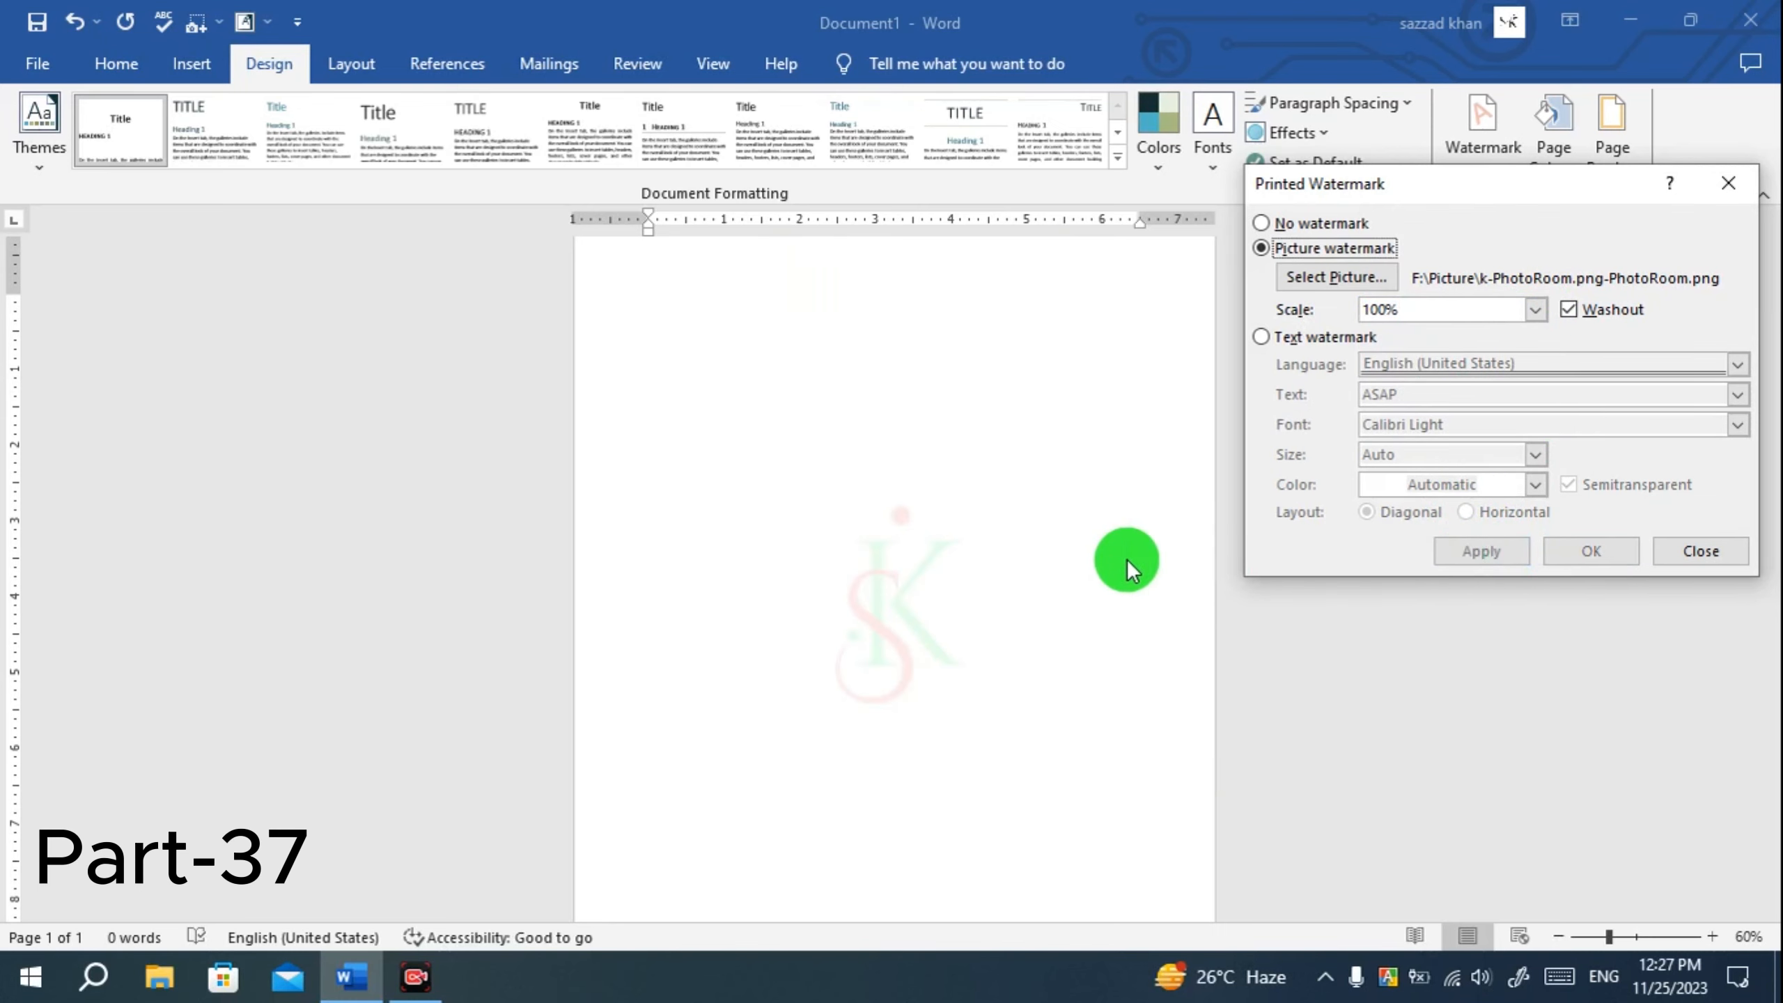
Apply the logo watermark at 200% scale and close the watermark settings.
{"action": "left_click", "coordinate": [1536, 310]}
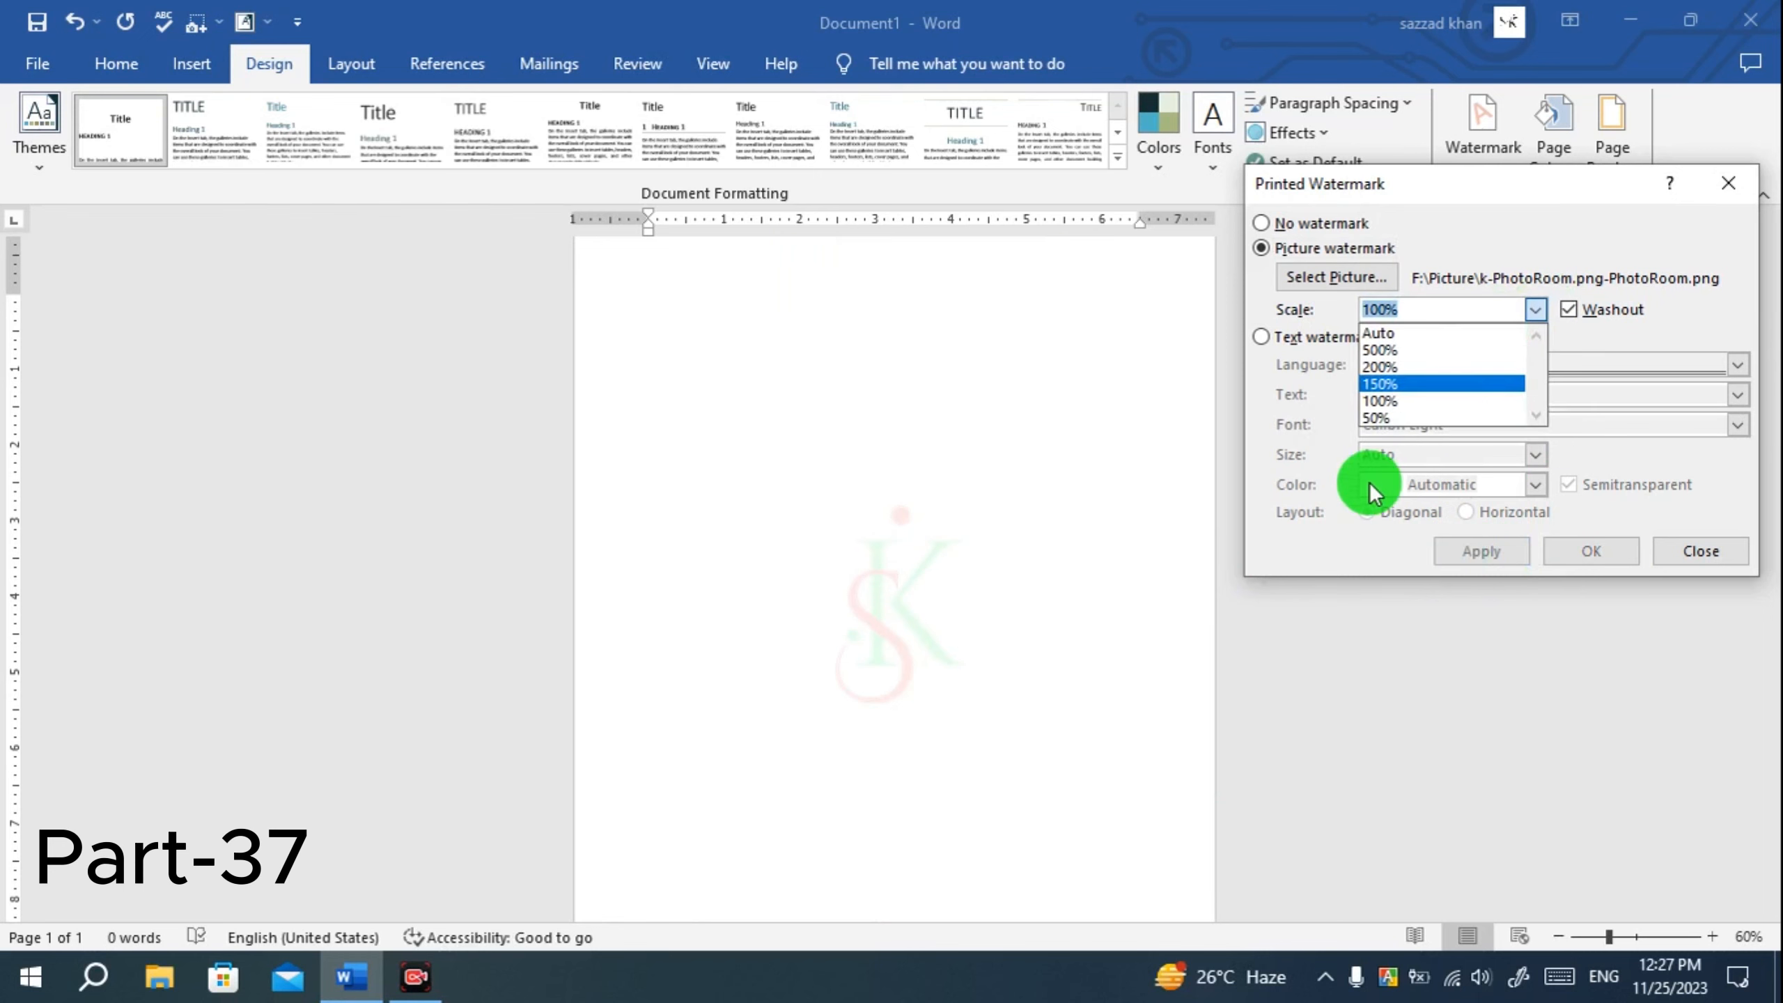
{"action": "left_click", "coordinate": [1417, 366]}
{"action": "left_click", "coordinate": [1477, 555]}
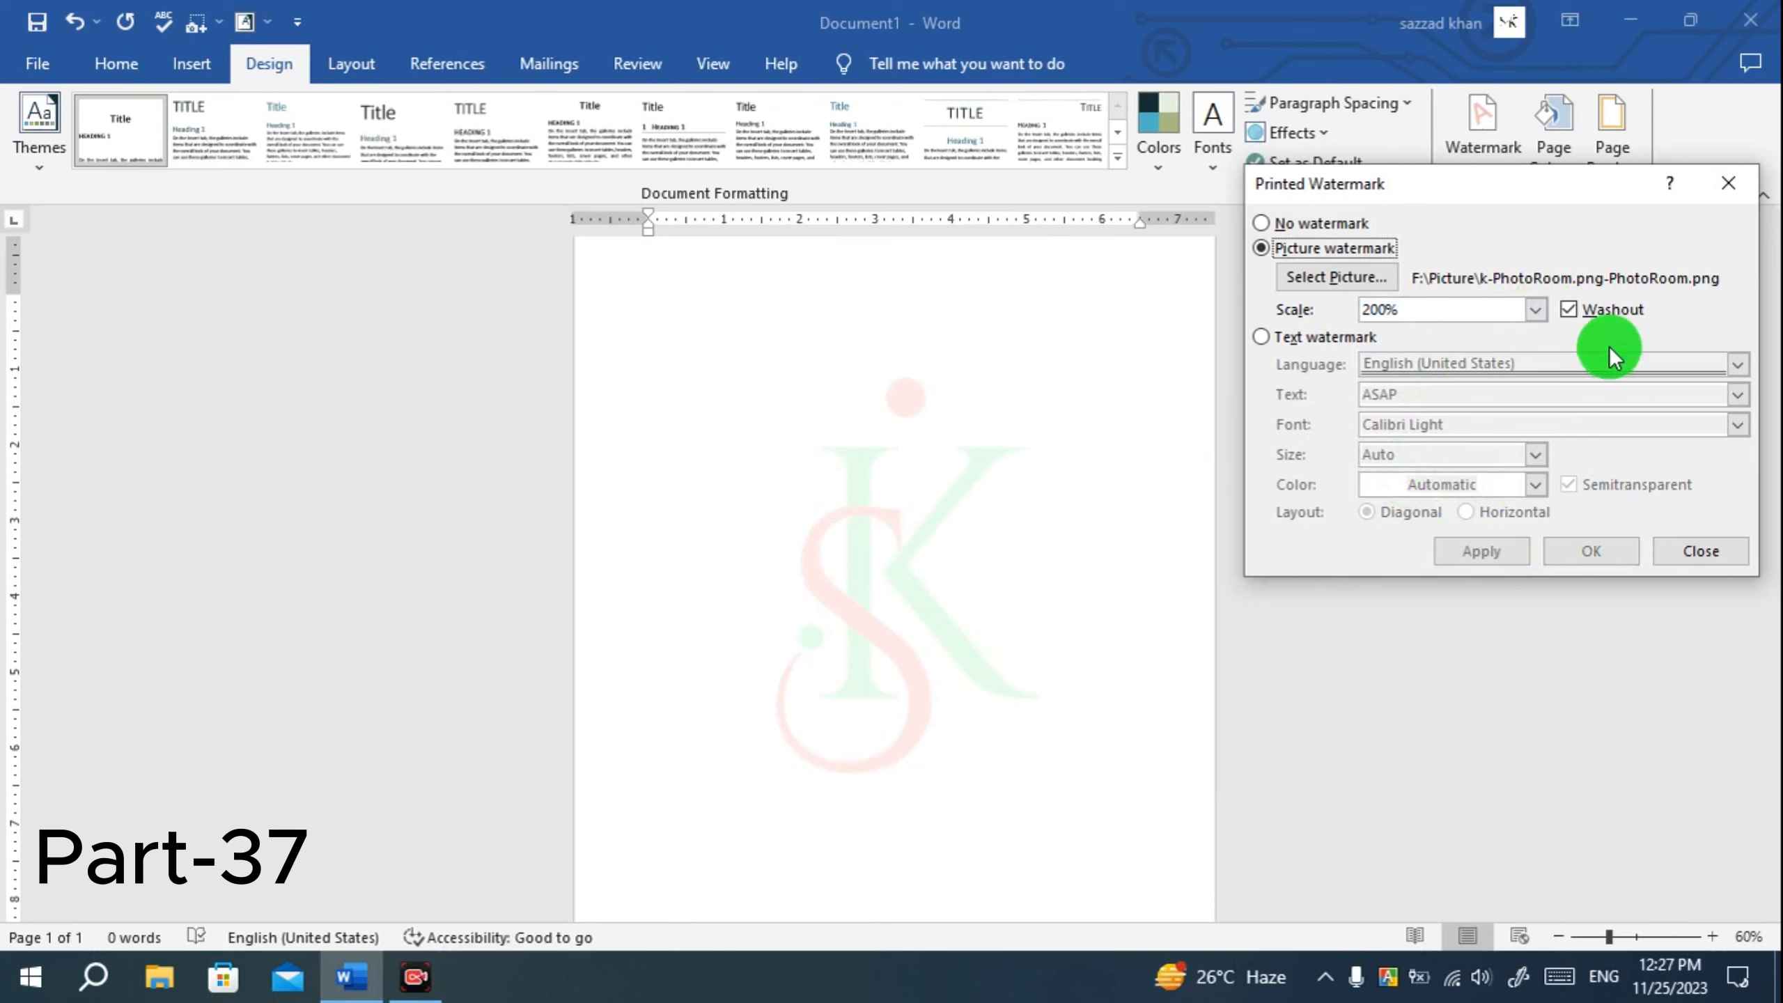
{"action": "left_click", "coordinate": [1697, 551]}
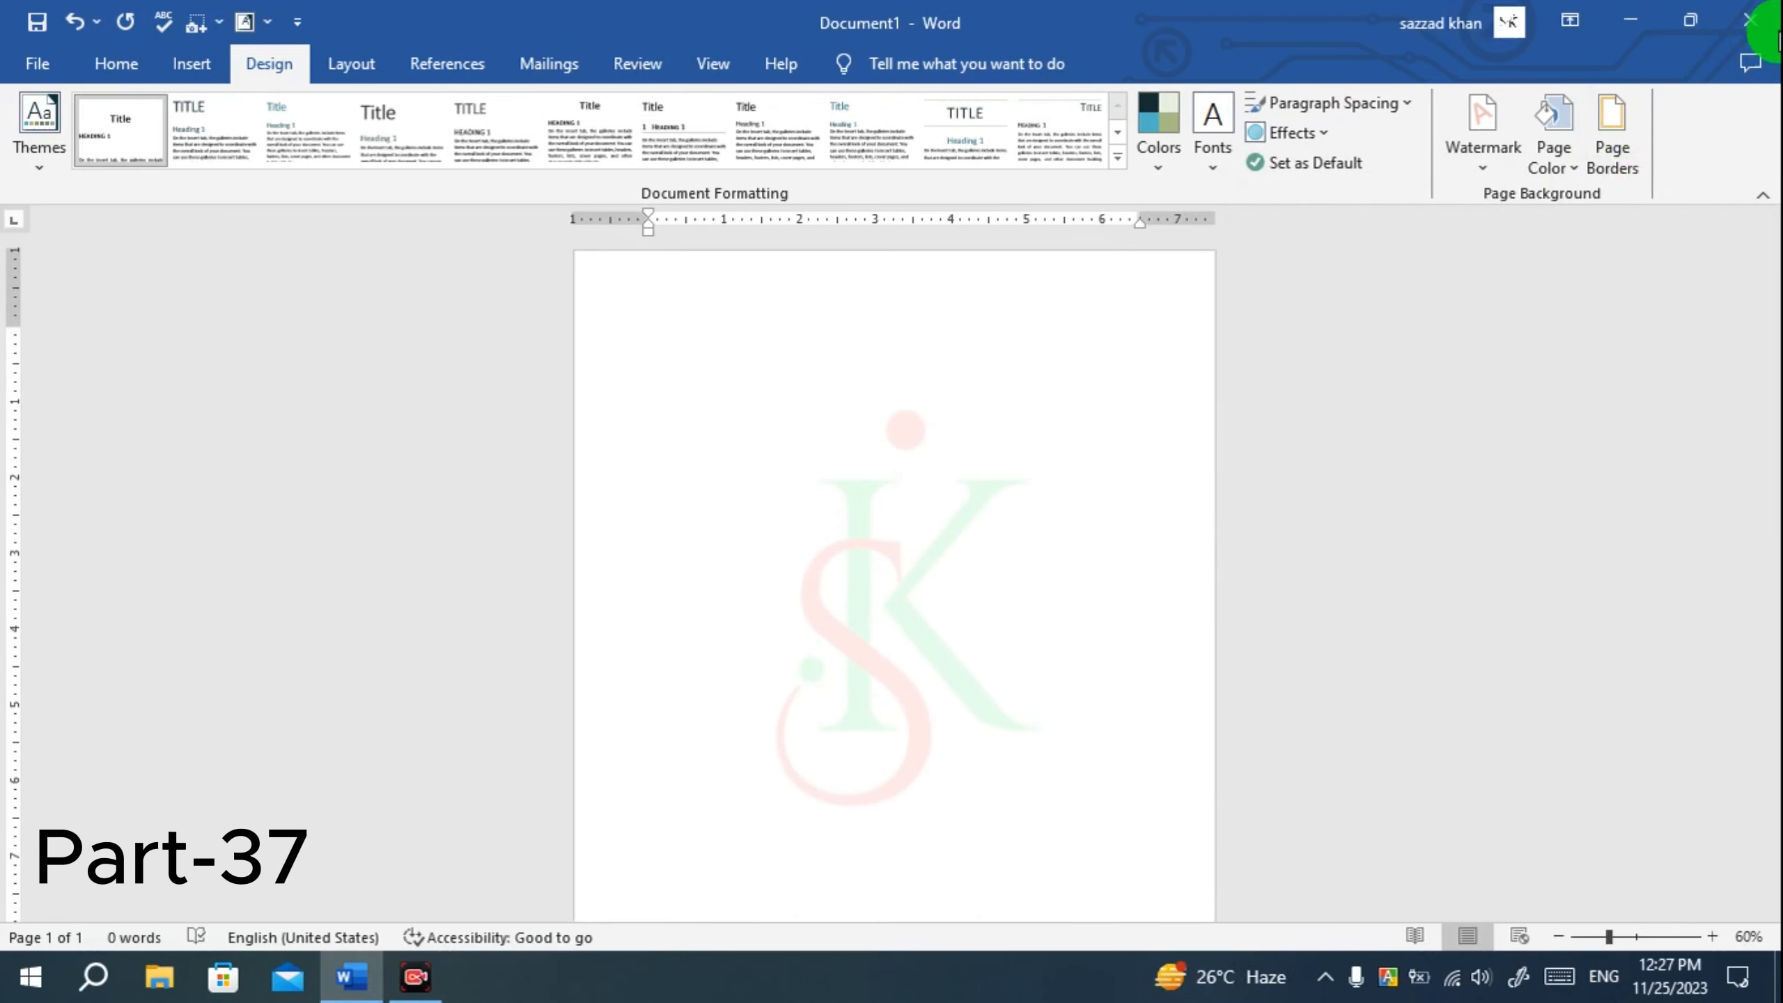
Quit Word without saving Doc1.docx.
{"action": "left_click", "coordinate": [1007, 624]}
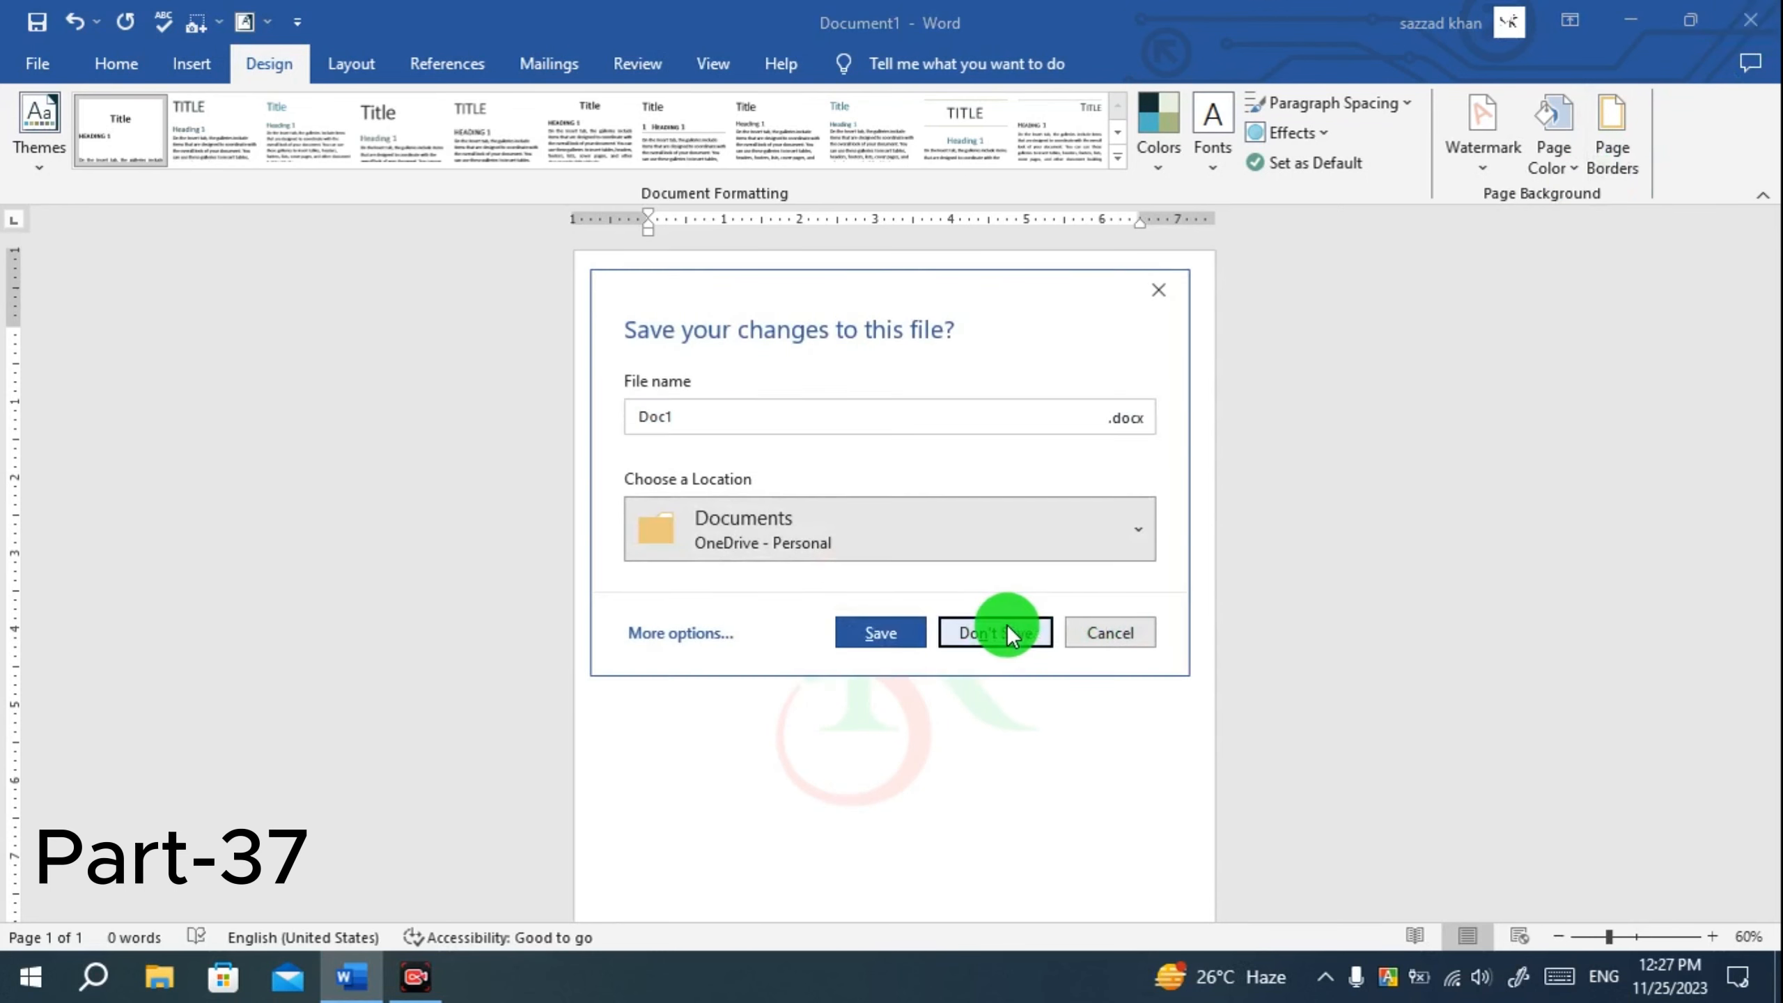